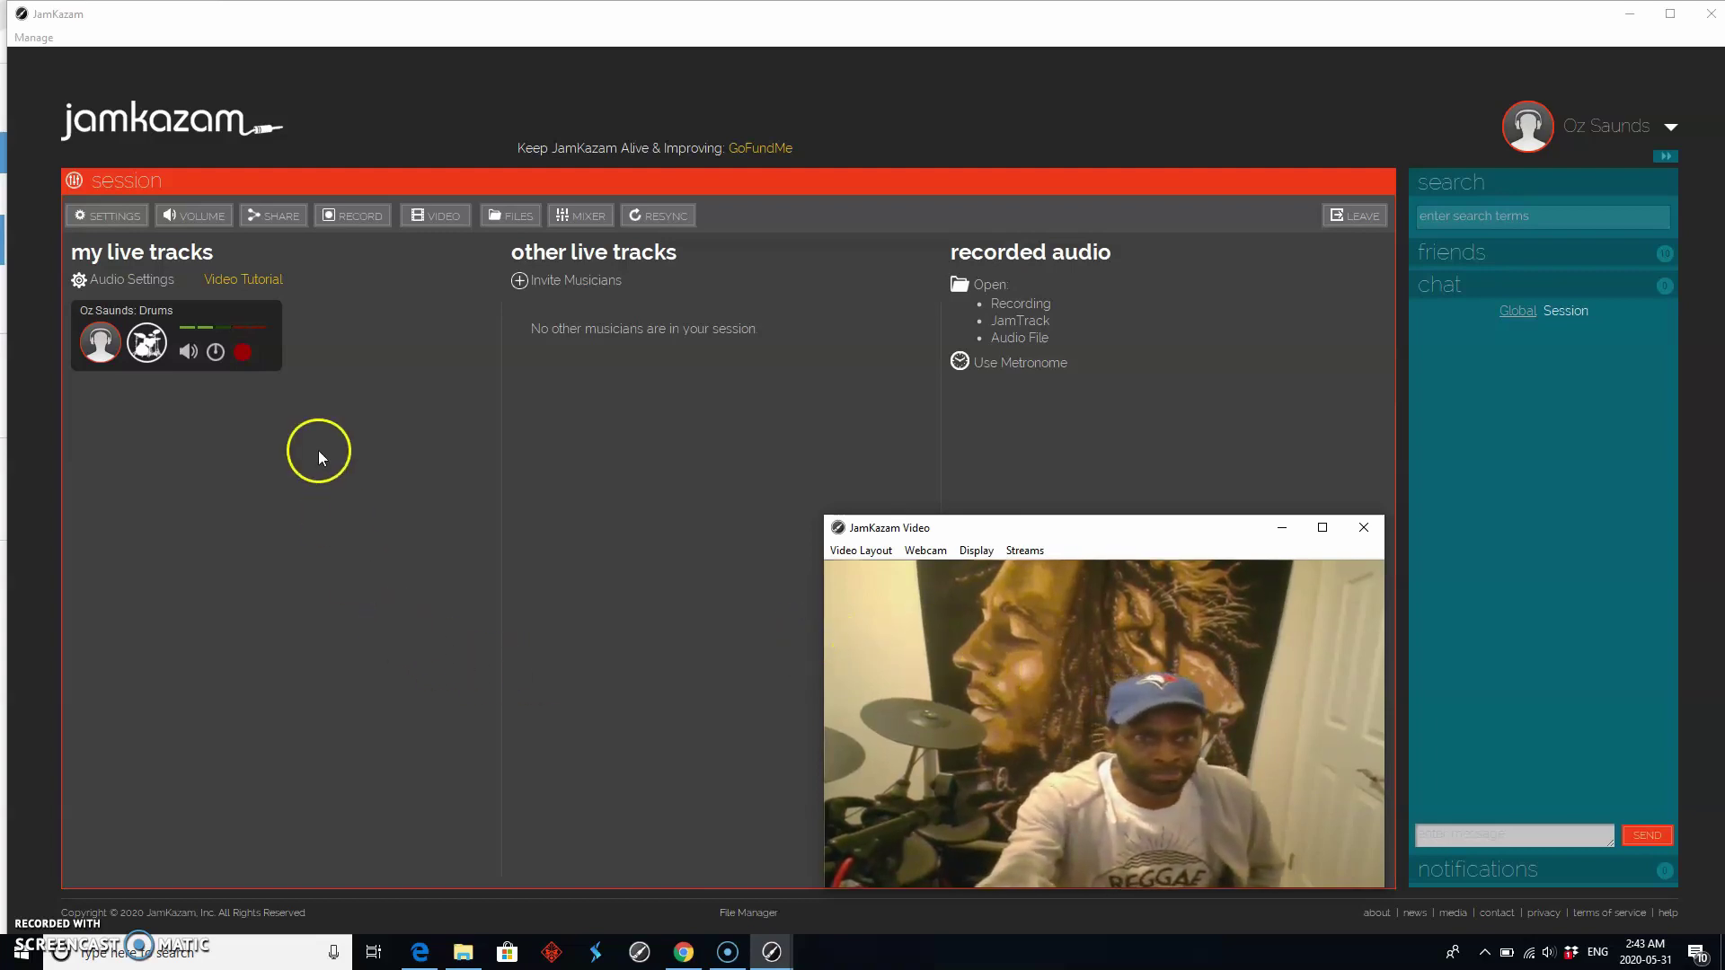
# Step: Open Session Diagnostics & Stats from the Drums track's status dot, showing 6.0 ms latency and the WDM driver
pyautogui.click(243, 353)
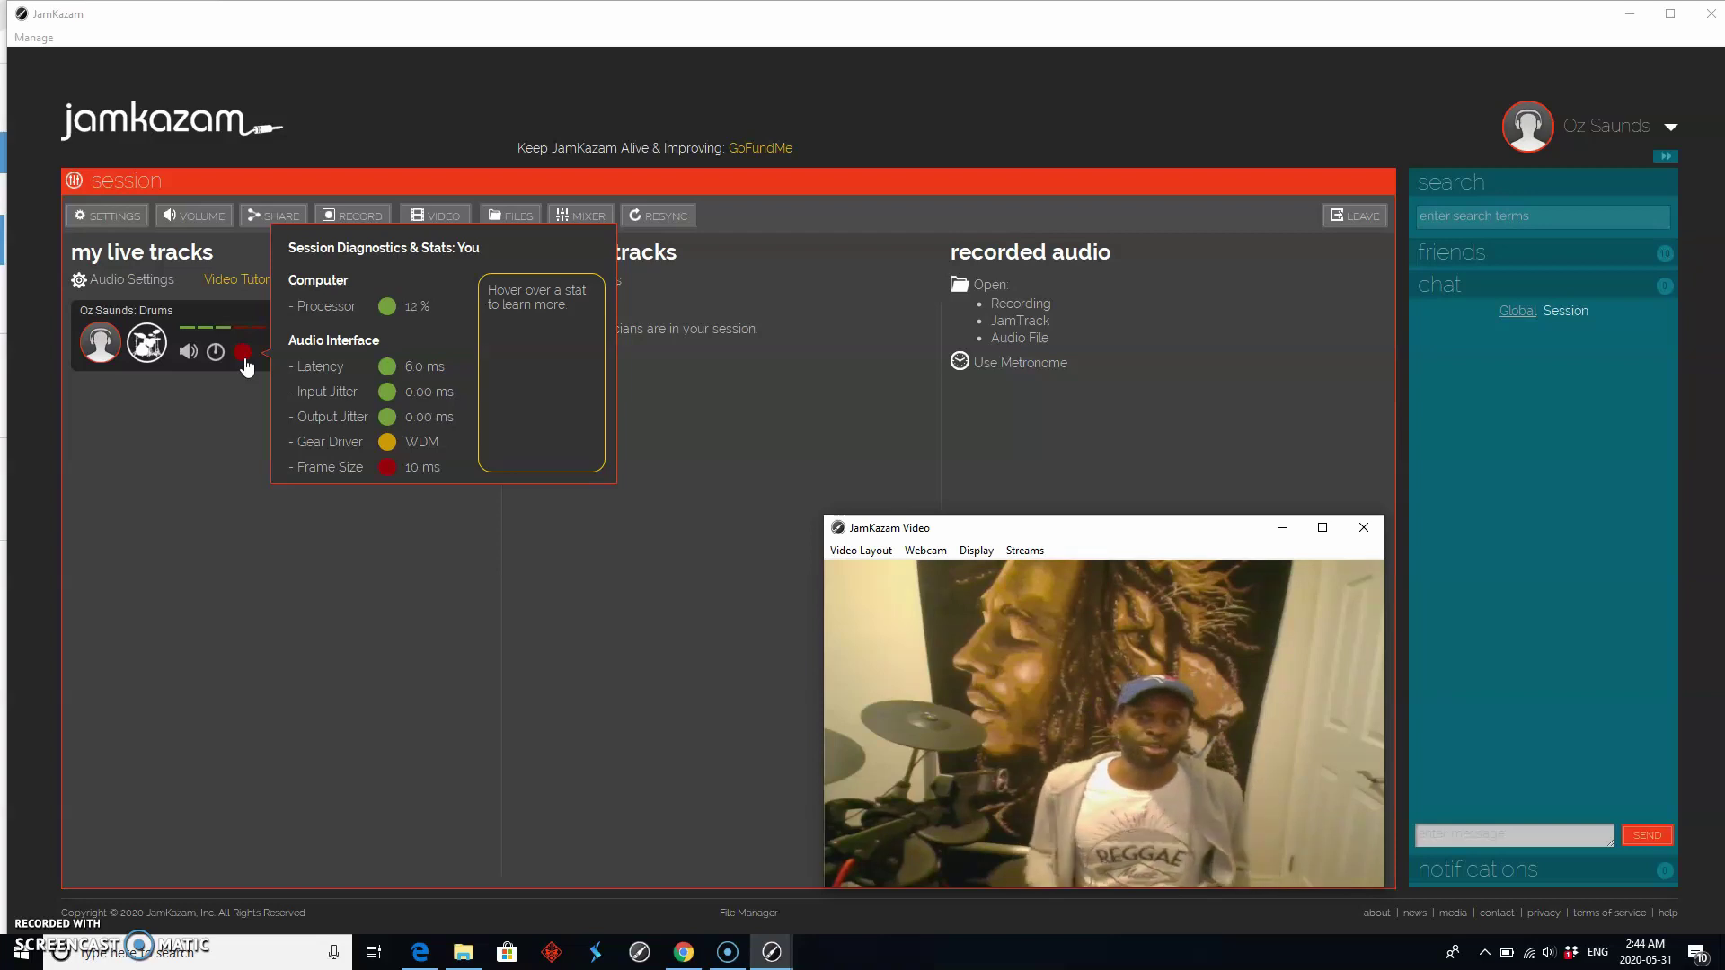
# Step: Dismiss the Session Diagnostics & Stats popup to return to the Drums track session view
pyautogui.click(445, 618)
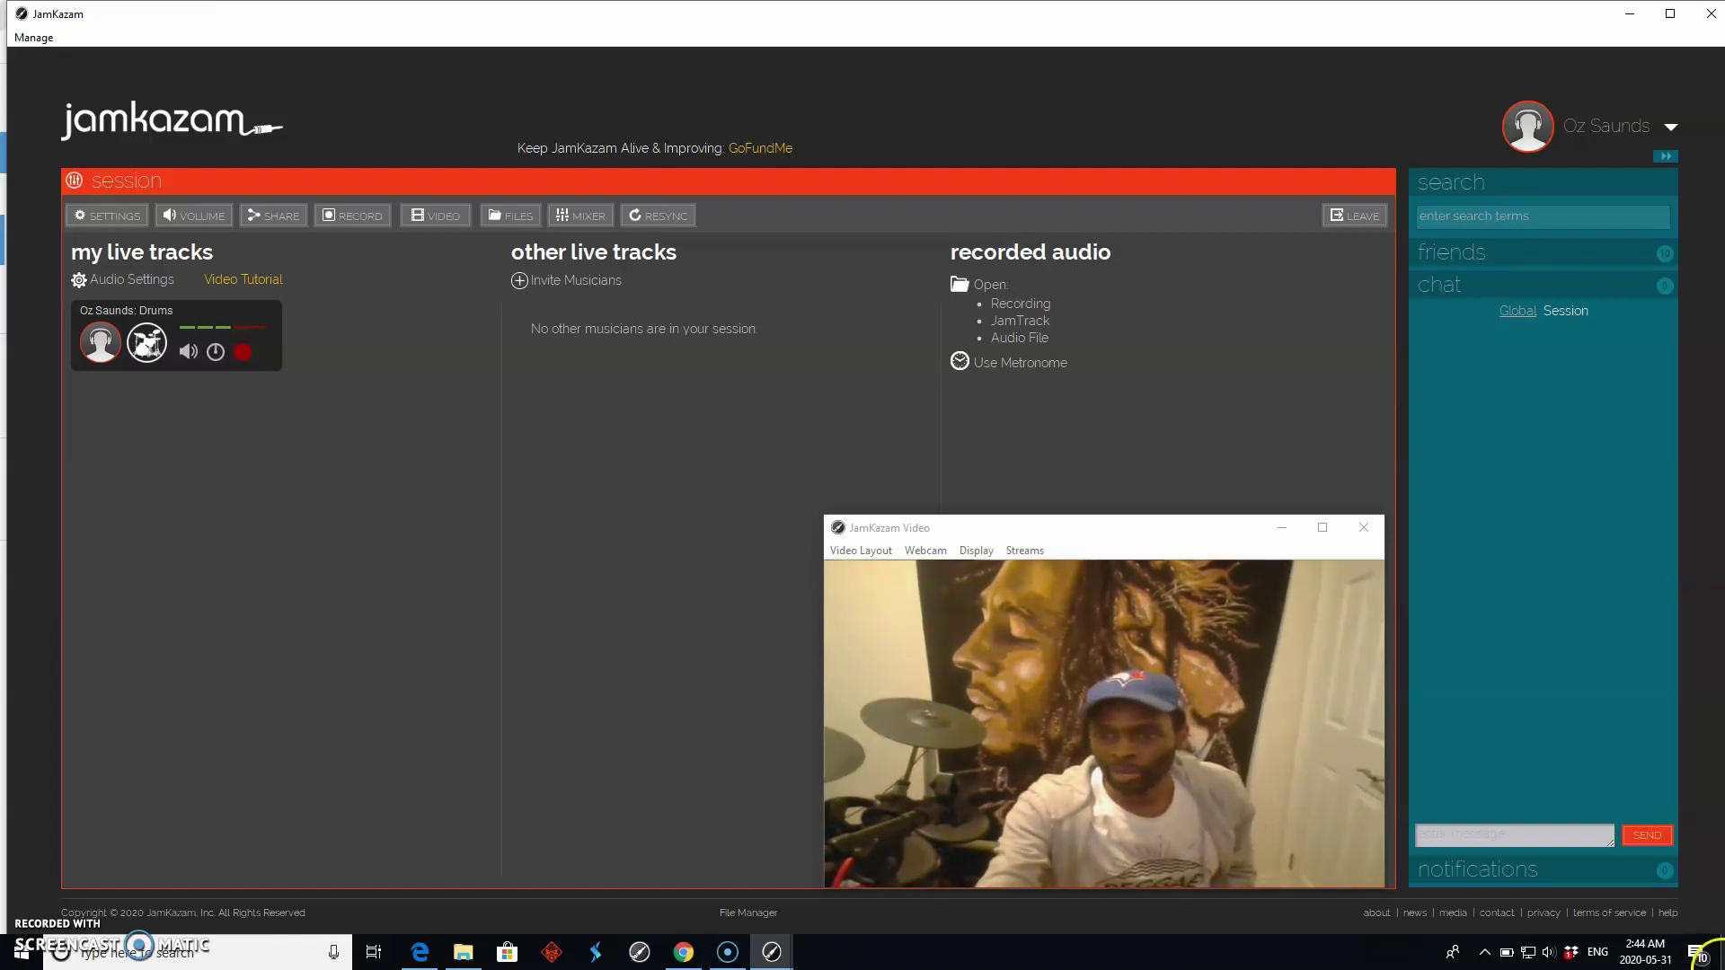
# Step: Switch Wi-Fi off in Windows Network & Internet settings and close Settings
pyautogui.rightClick(1531, 950)
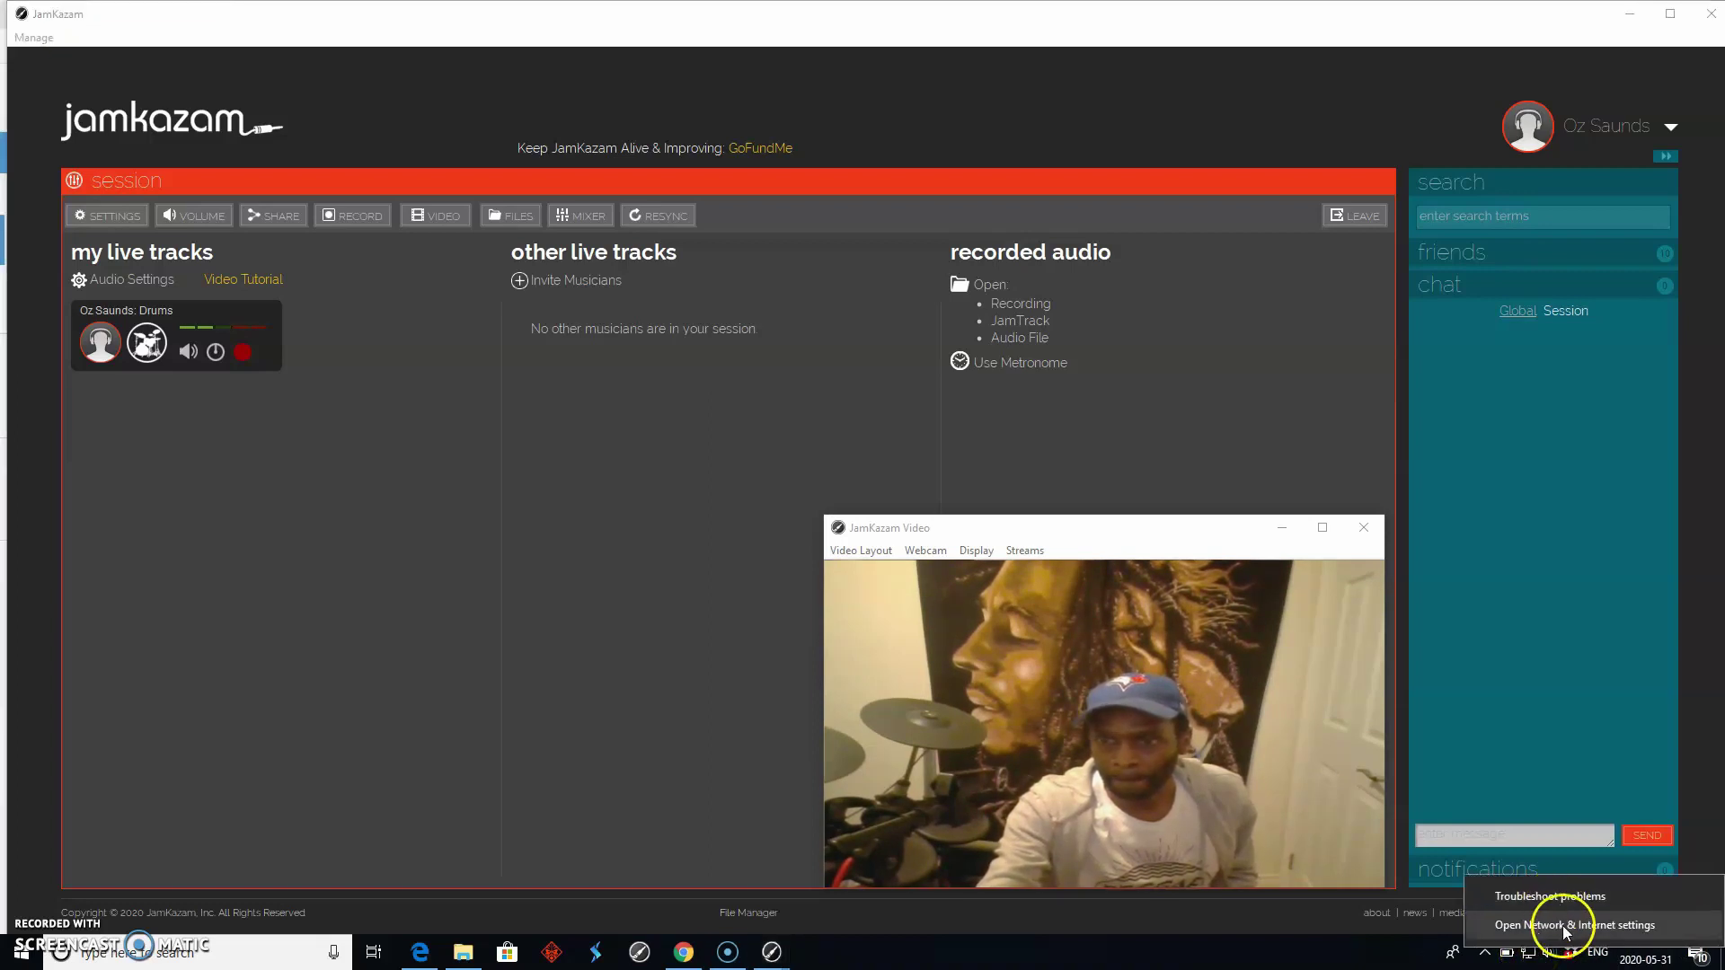
pyautogui.click(1565, 931)
pyautogui.click(731, 697)
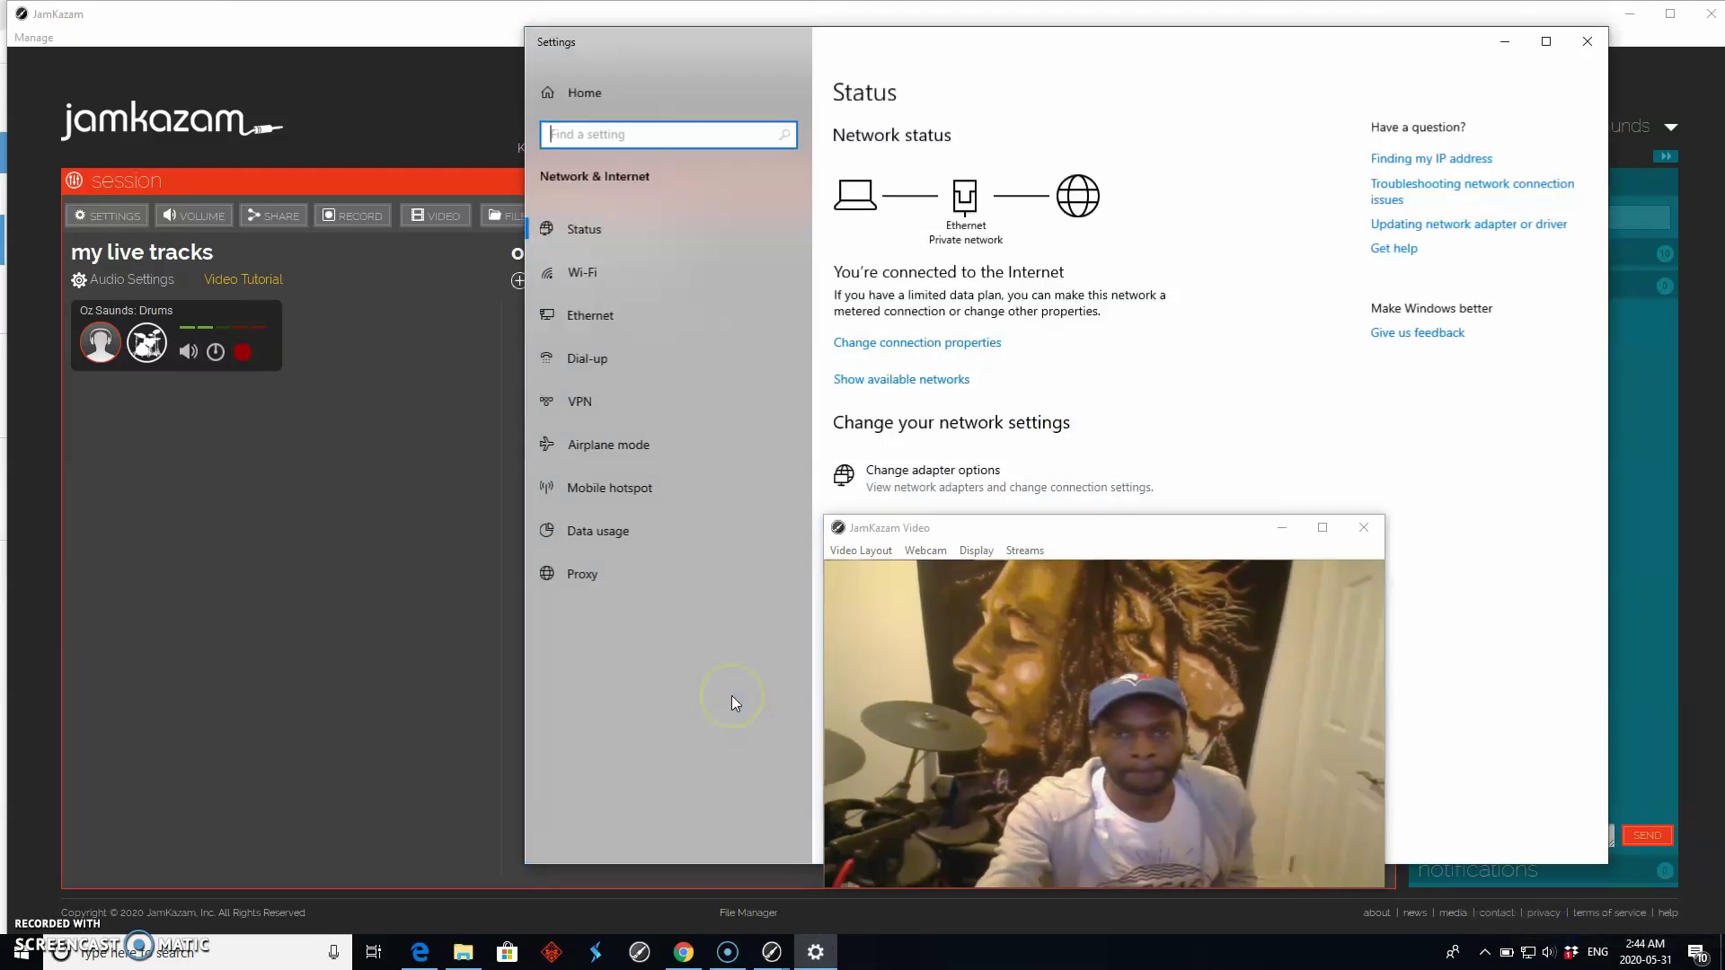
pyautogui.click(604, 273)
pyautogui.click(852, 163)
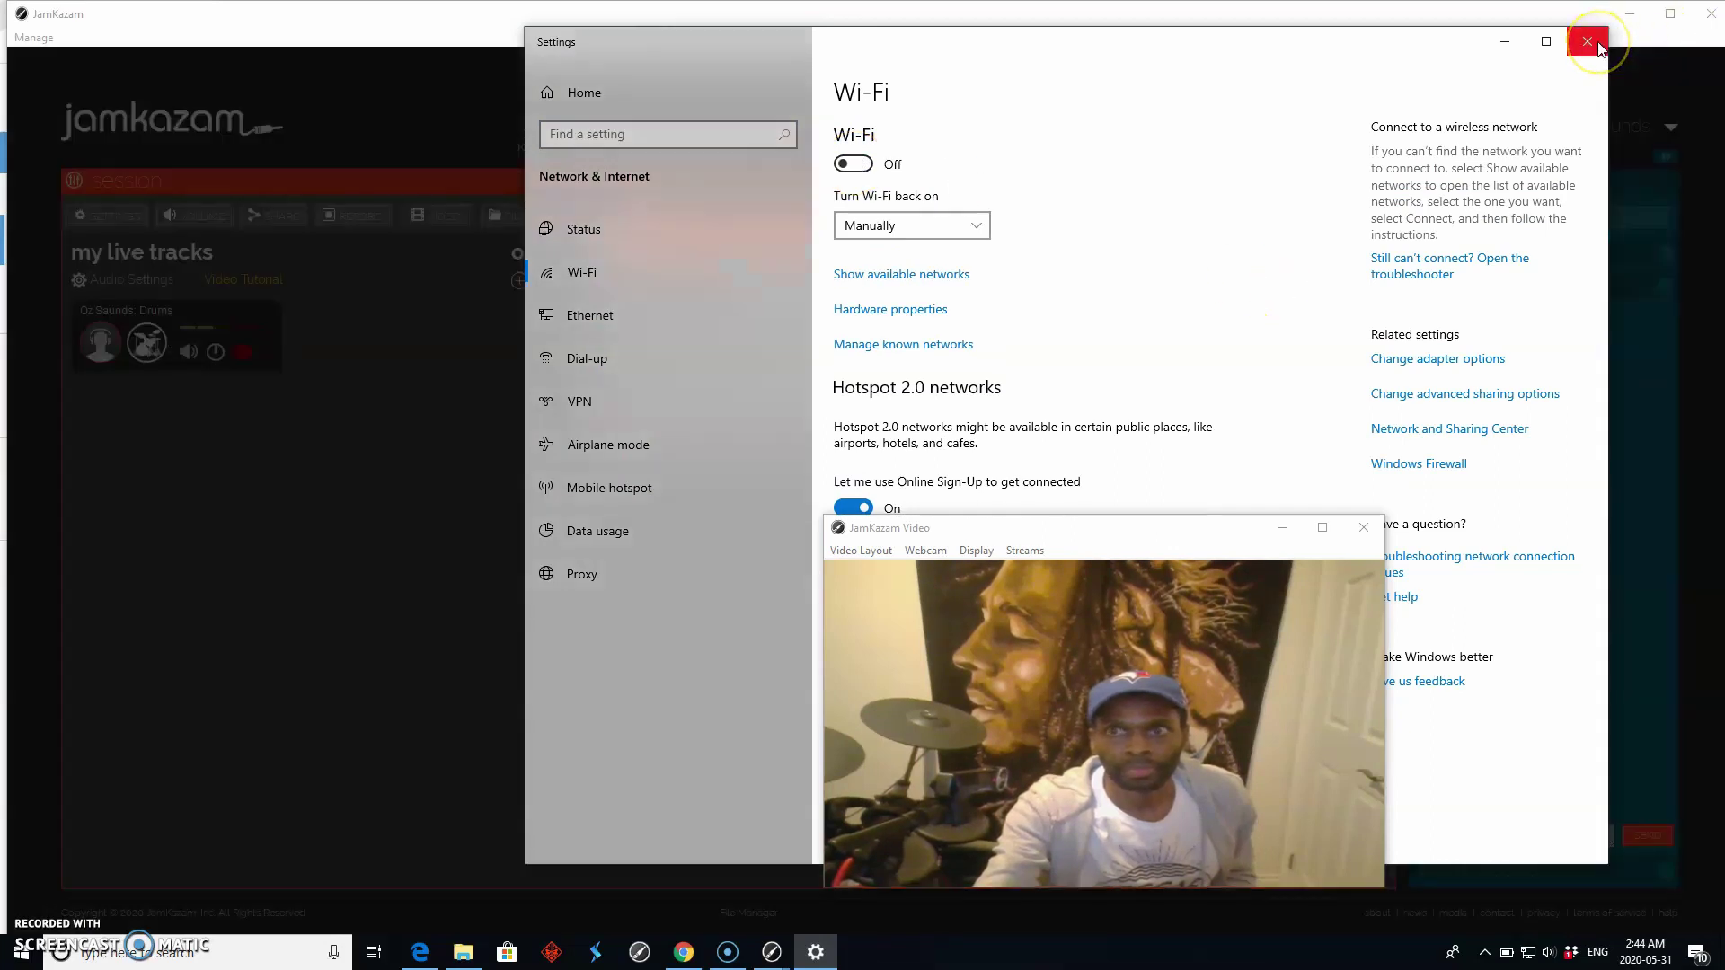
pyautogui.click(1598, 47)
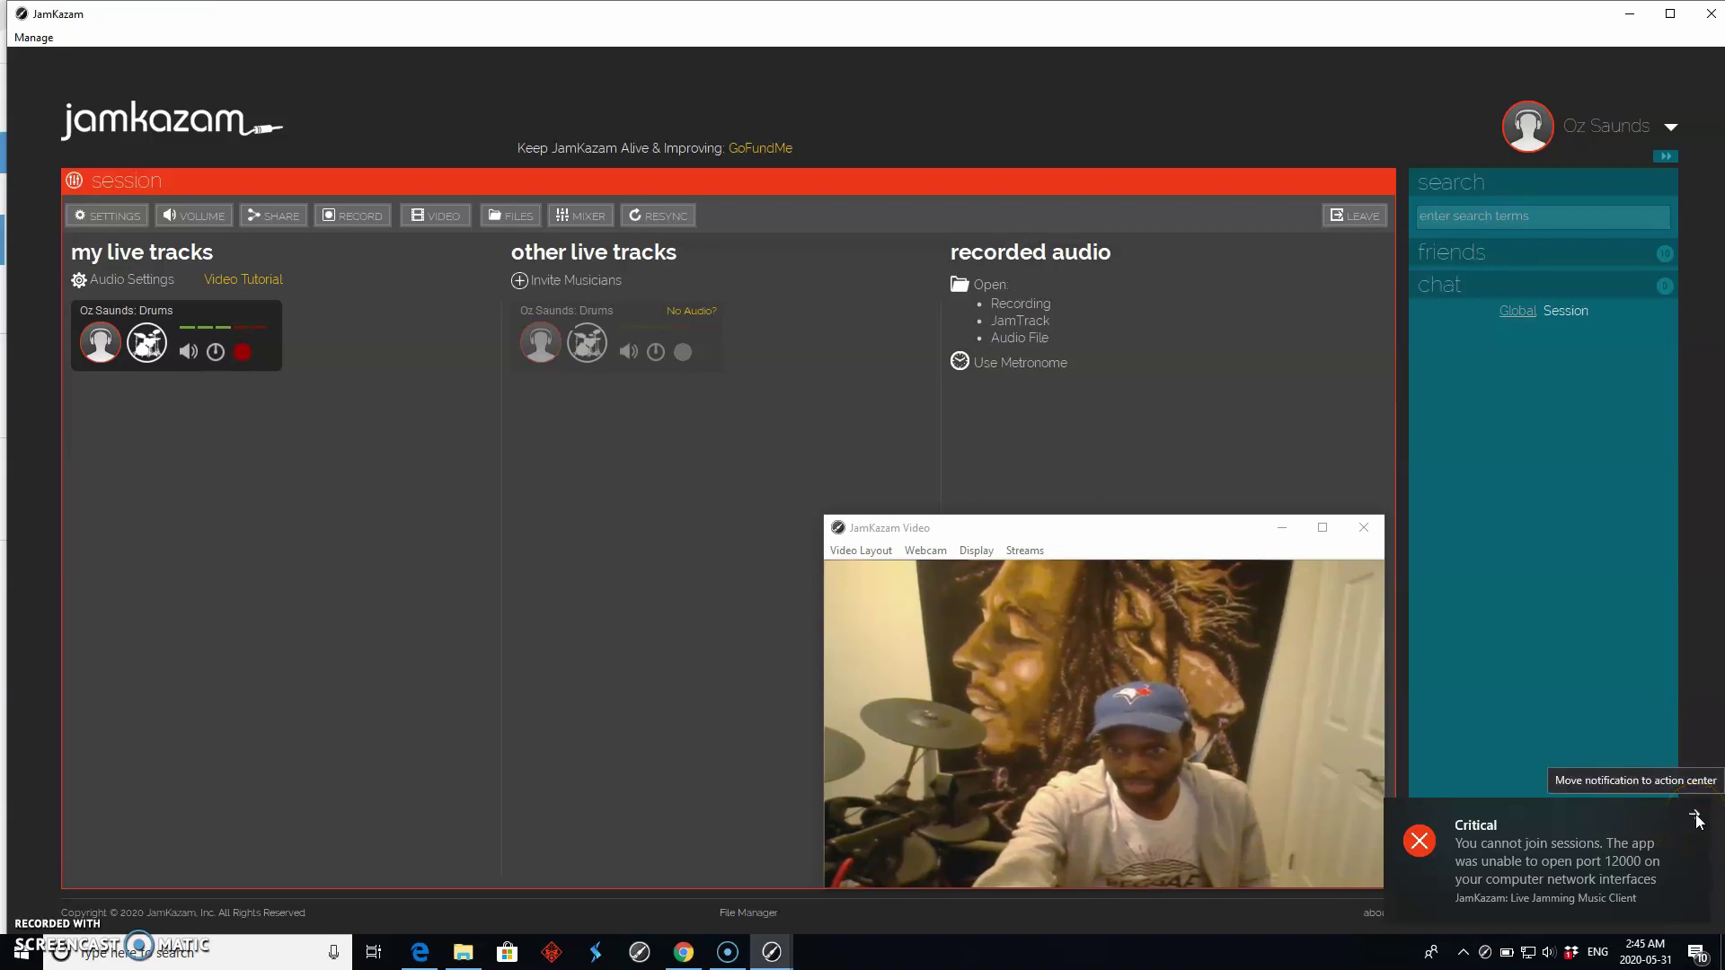
# Step: Send the critical port 12000 warning to the action center and check the Drums track's stats dot
pyautogui.click(1697, 819)
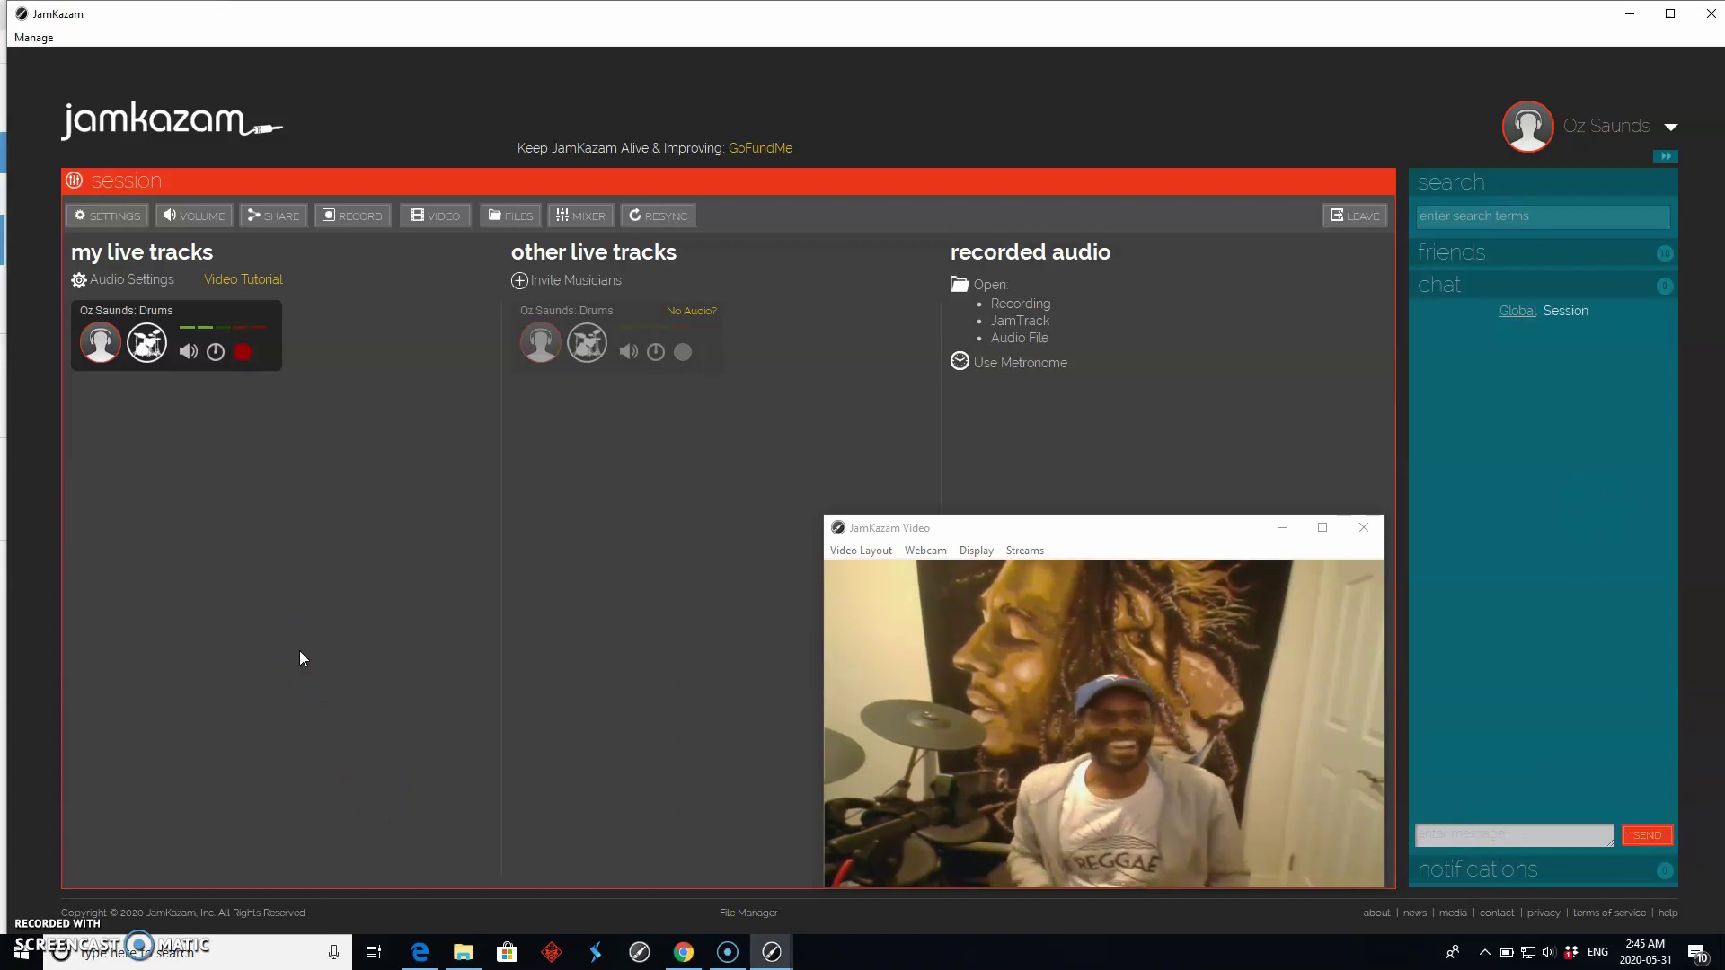
pyautogui.moveTo(242, 357)
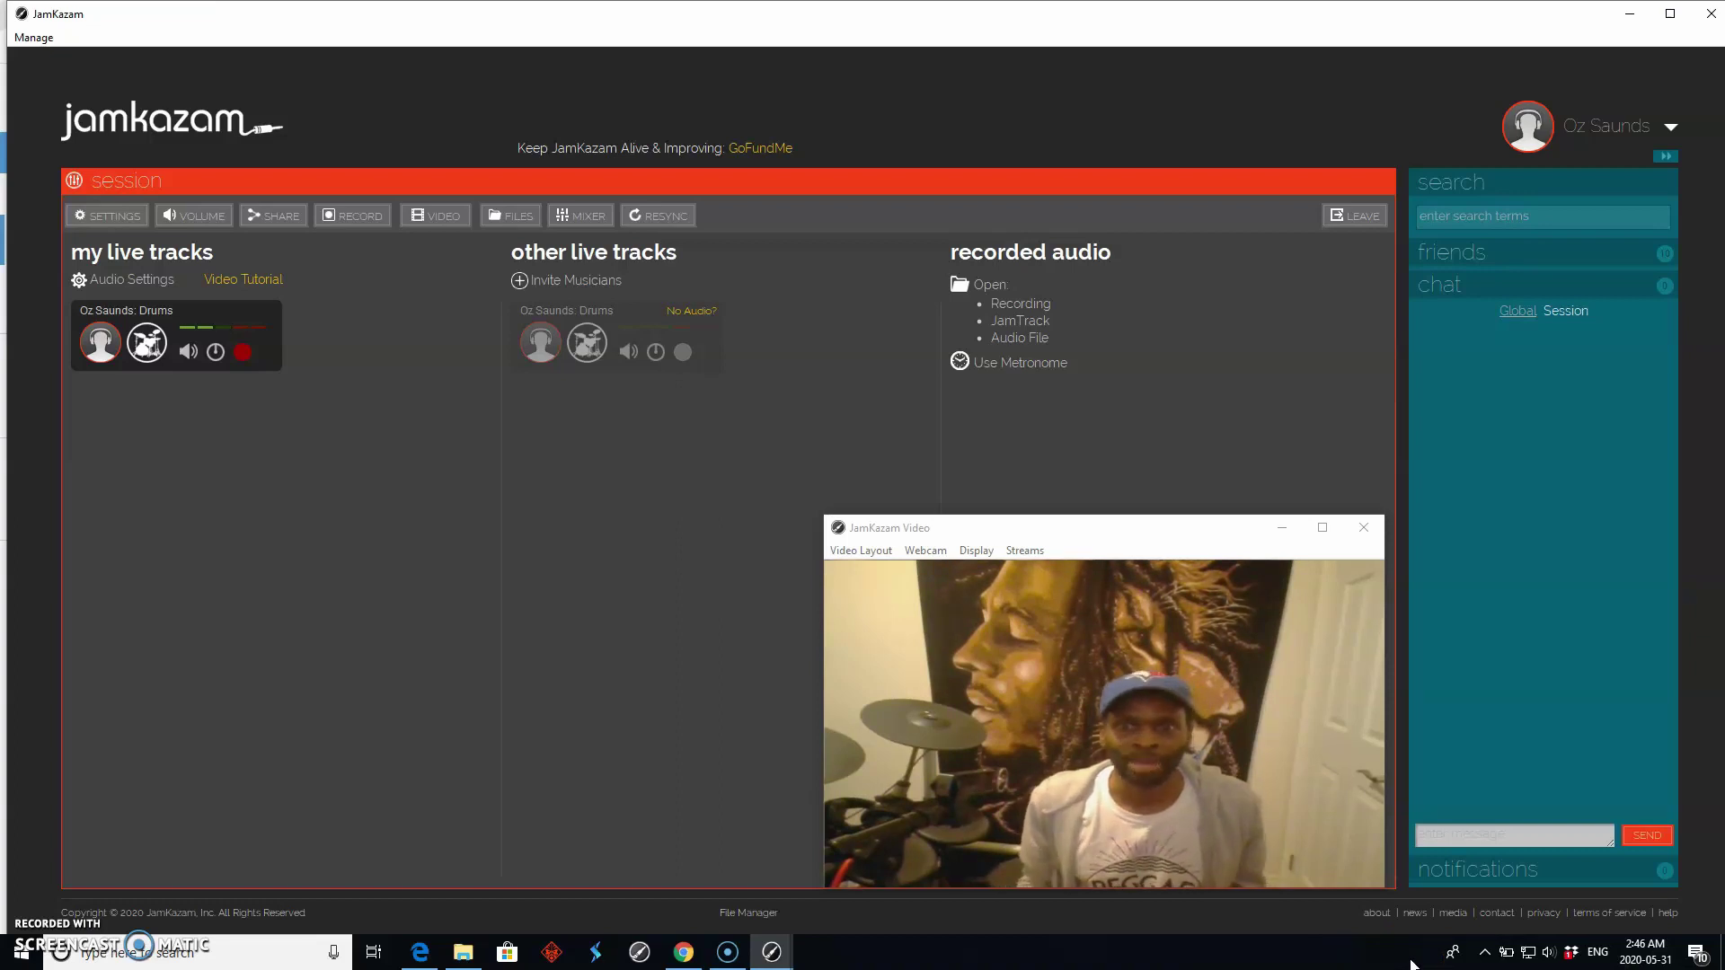
# Step: Open the HP Recommended plan's settings from Power Options in the battery tray menu
pyautogui.rightClick(1507, 959)
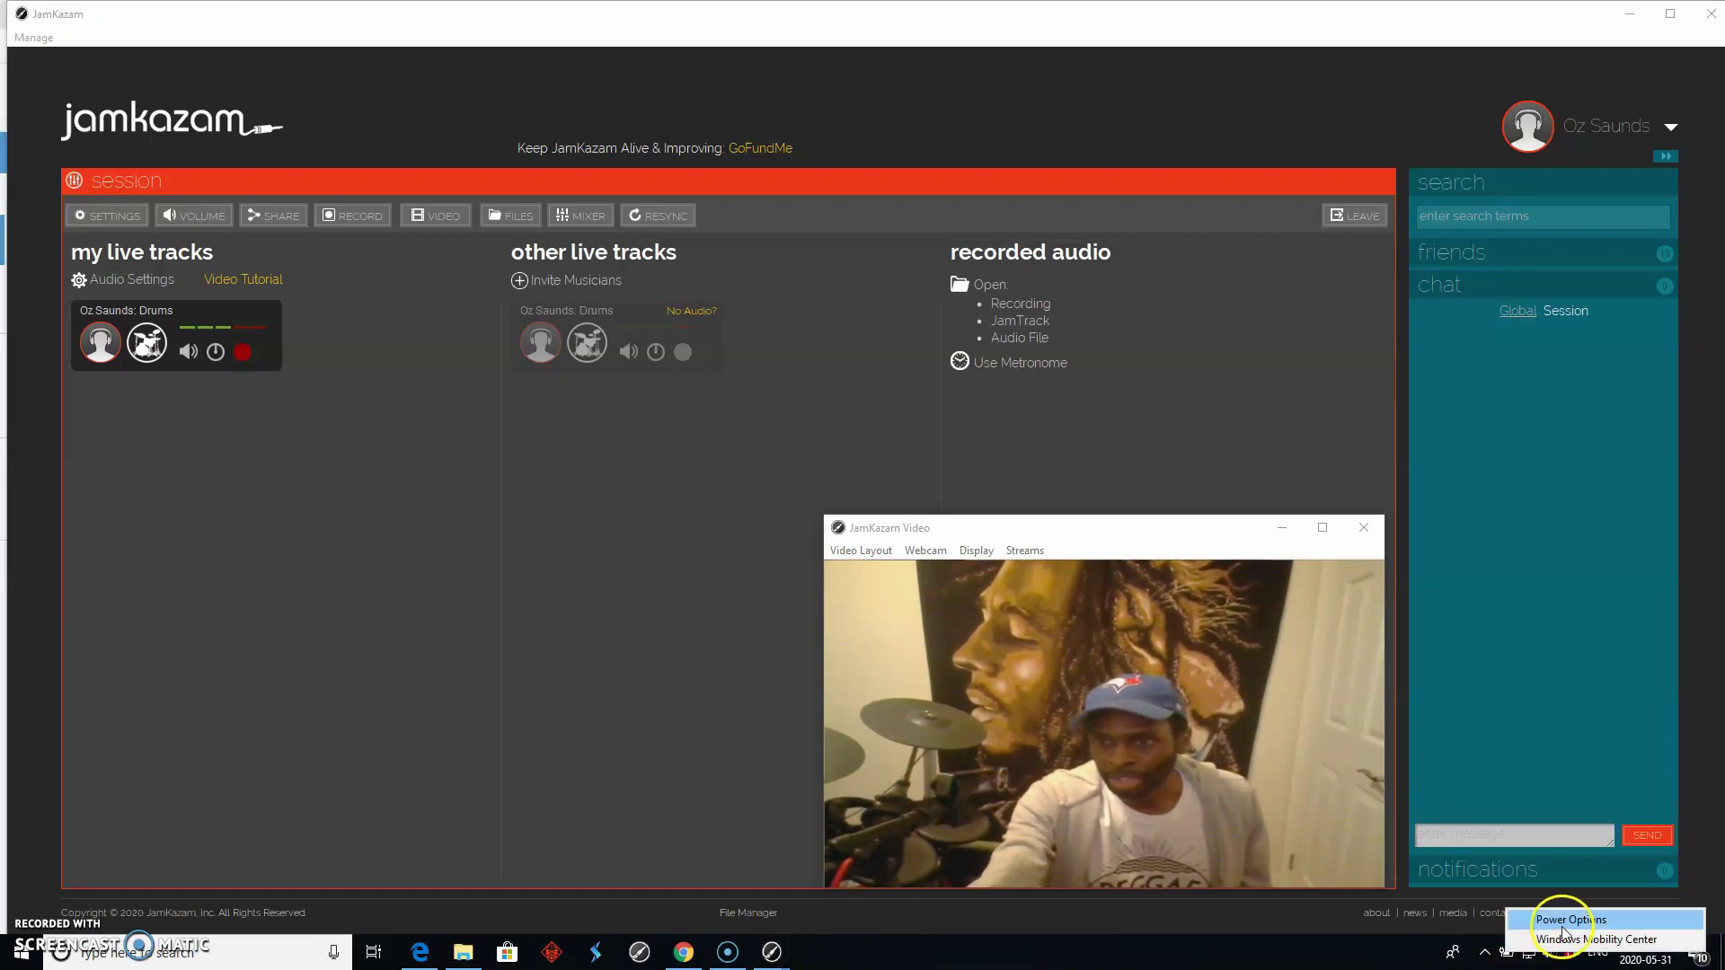
pyautogui.click(1570, 918)
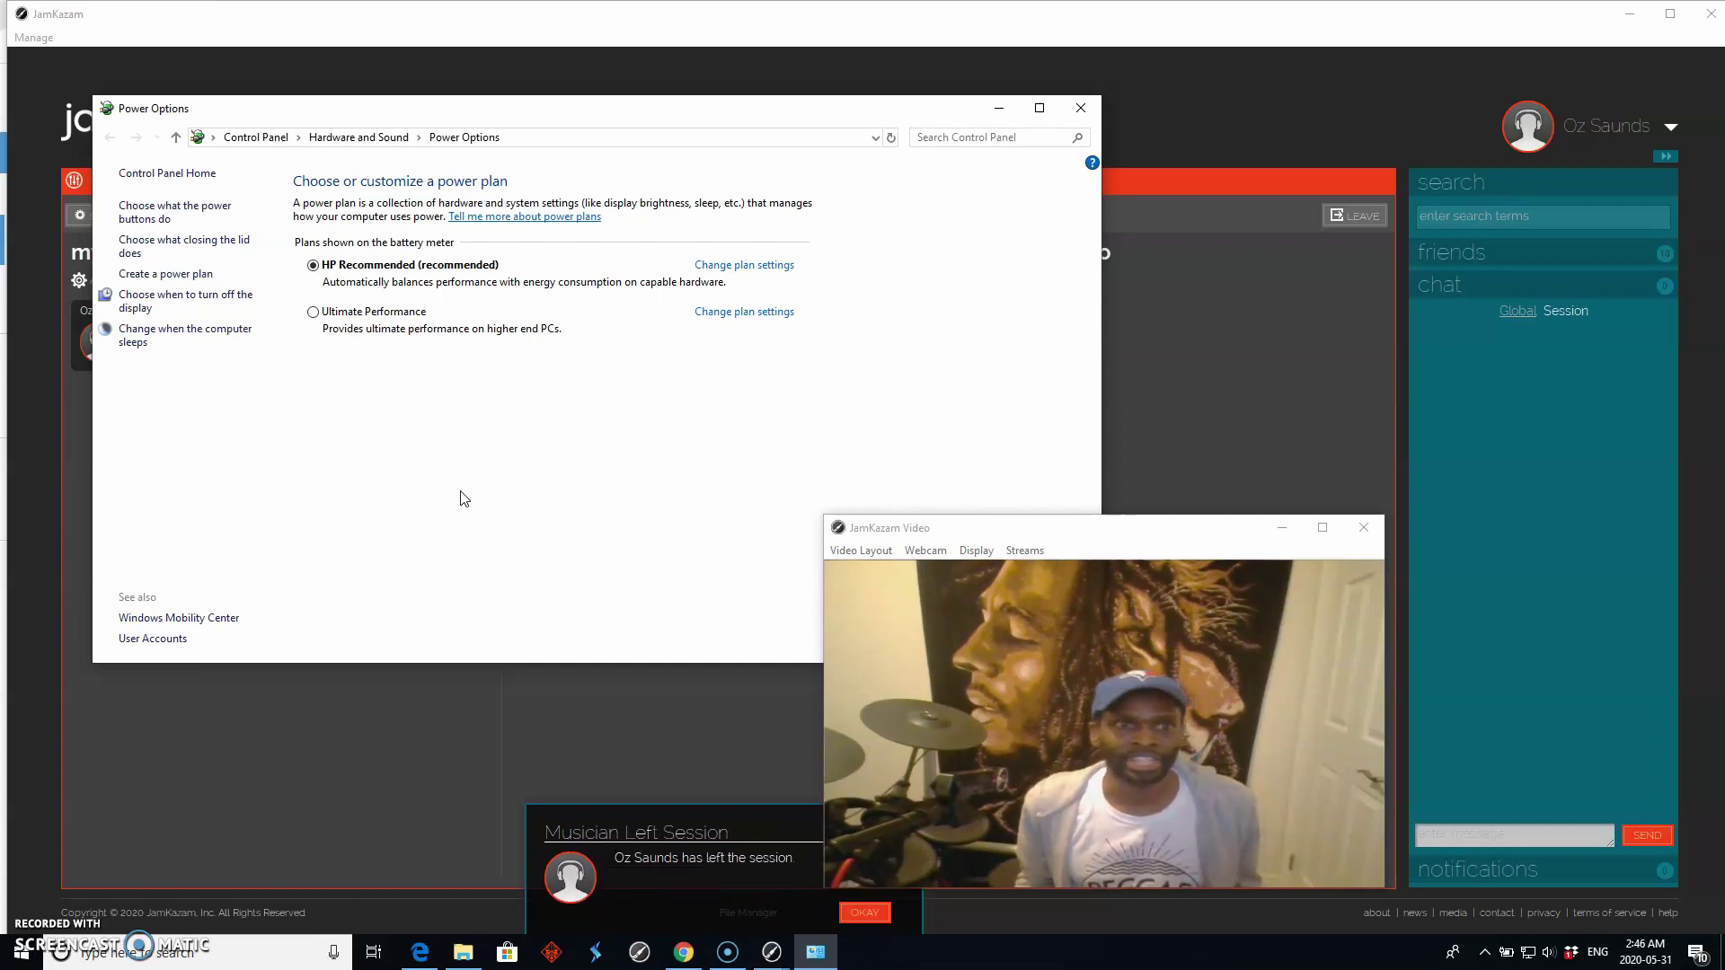
pyautogui.click(772, 267)
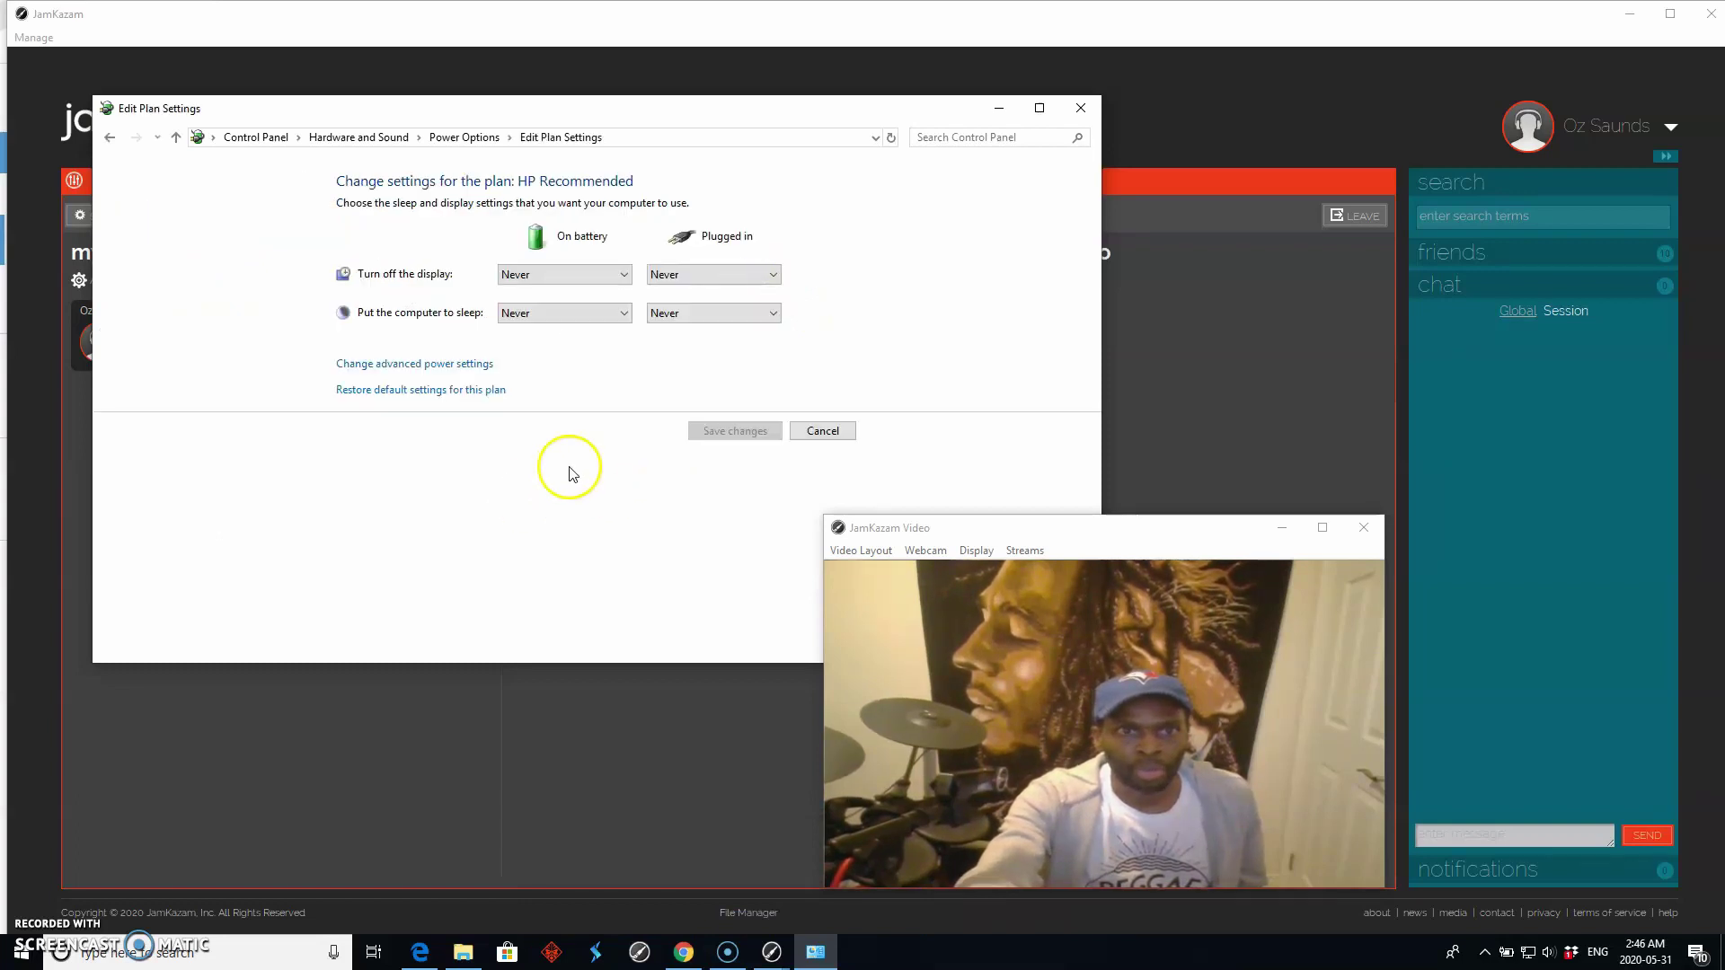
# Step: In advanced power settings, expand the processor minimum and maximum states and show the power plan list
pyautogui.click(413, 363)
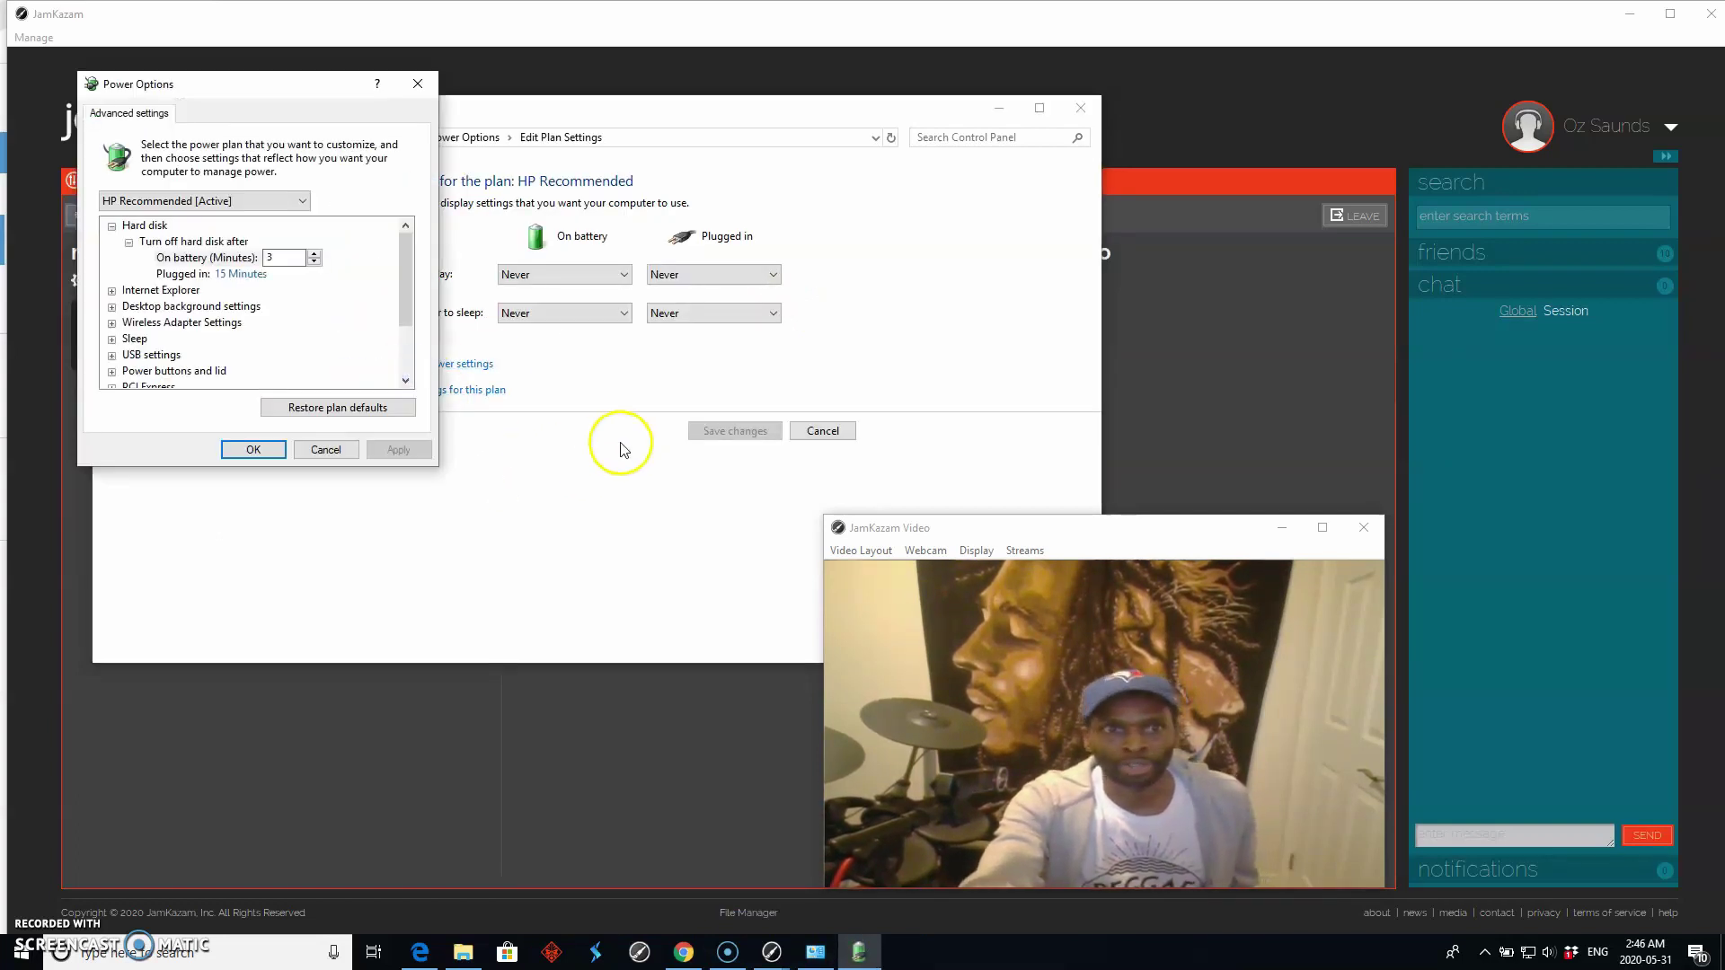
pyautogui.moveTo(408, 280); pyautogui.dragTo(409, 339)
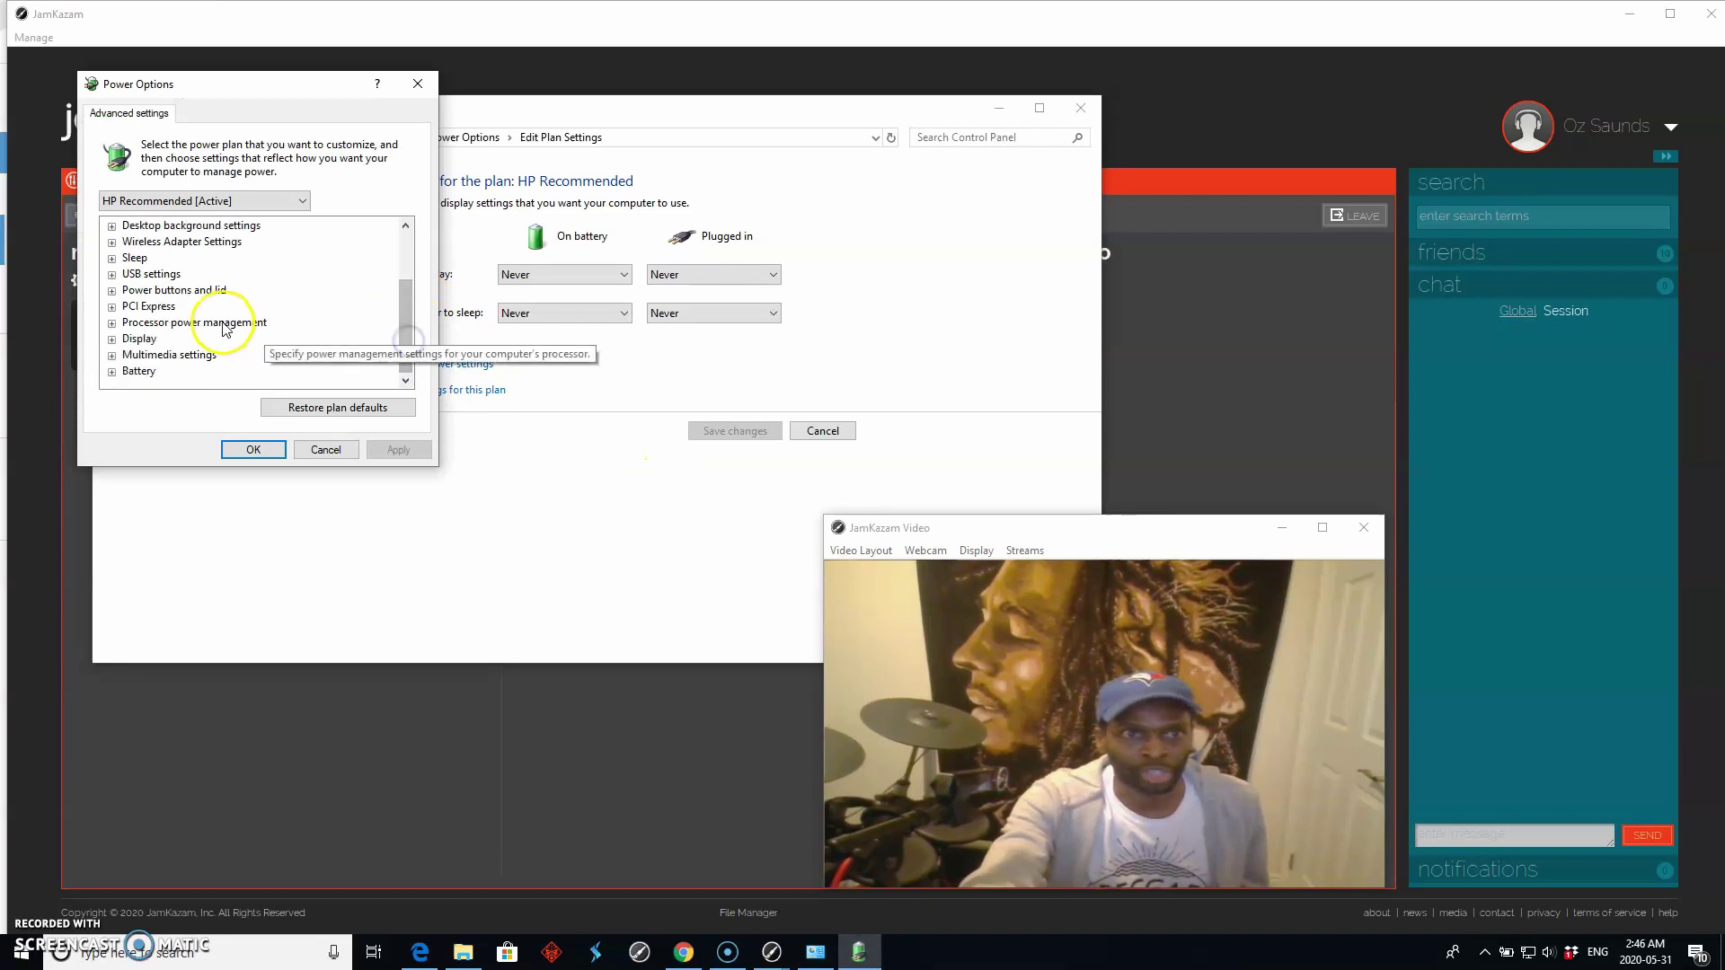
pyautogui.click(111, 324)
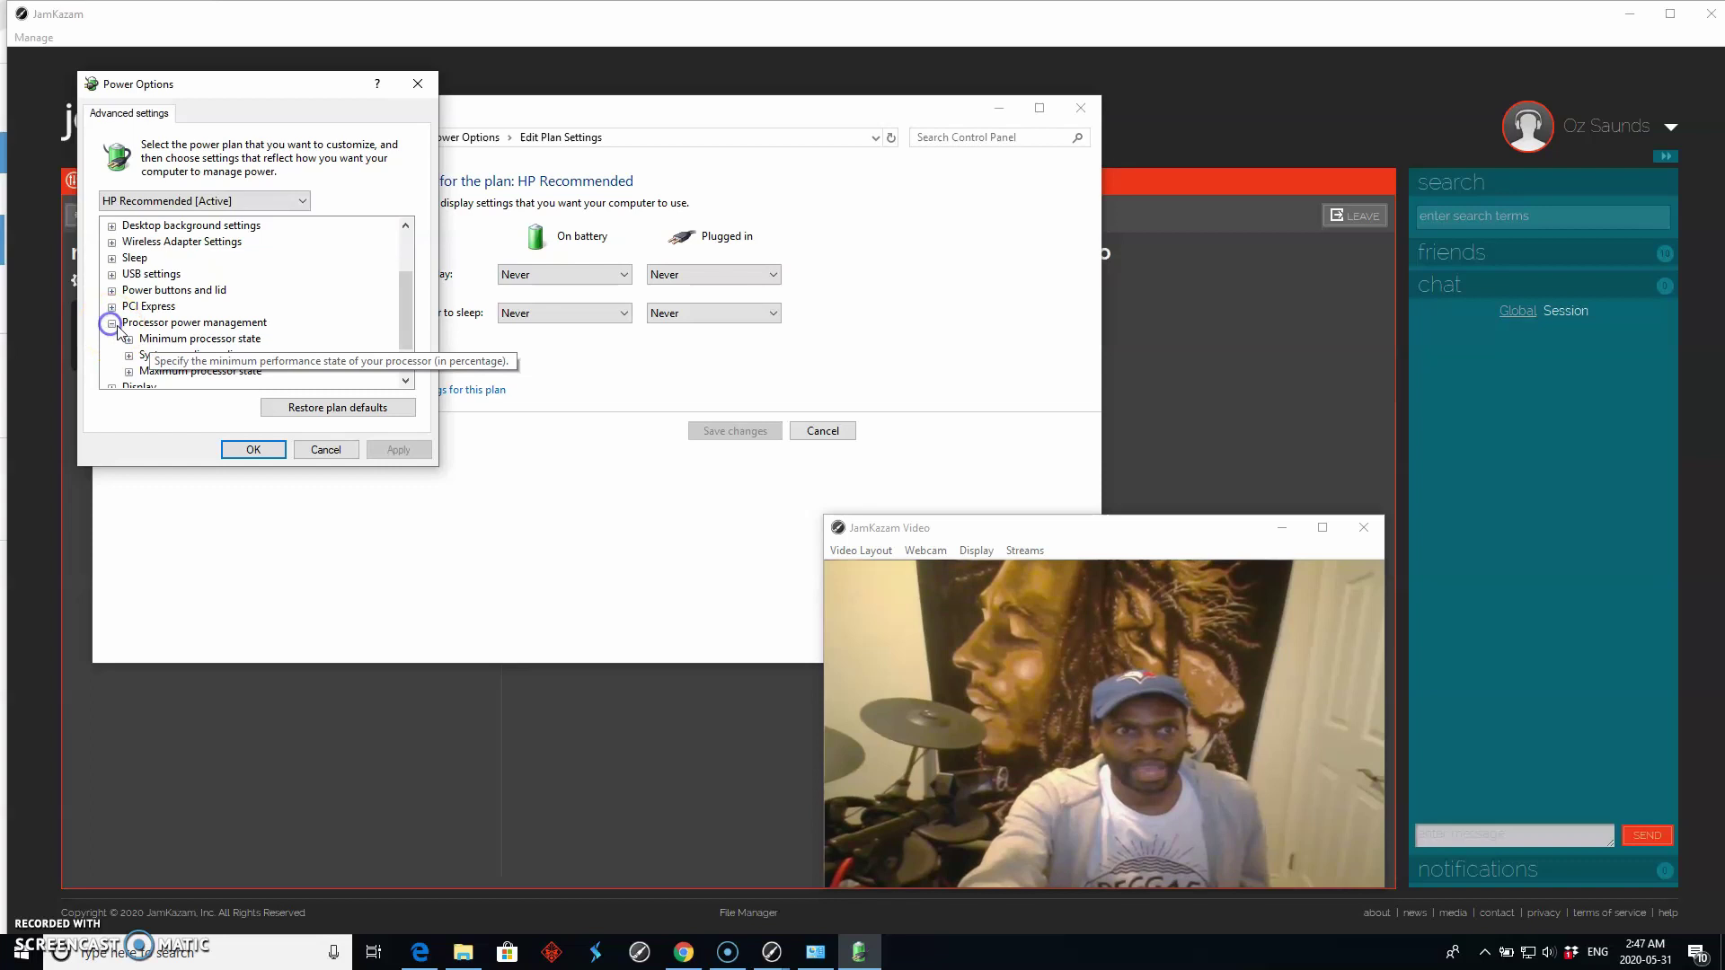
pyautogui.click(129, 371)
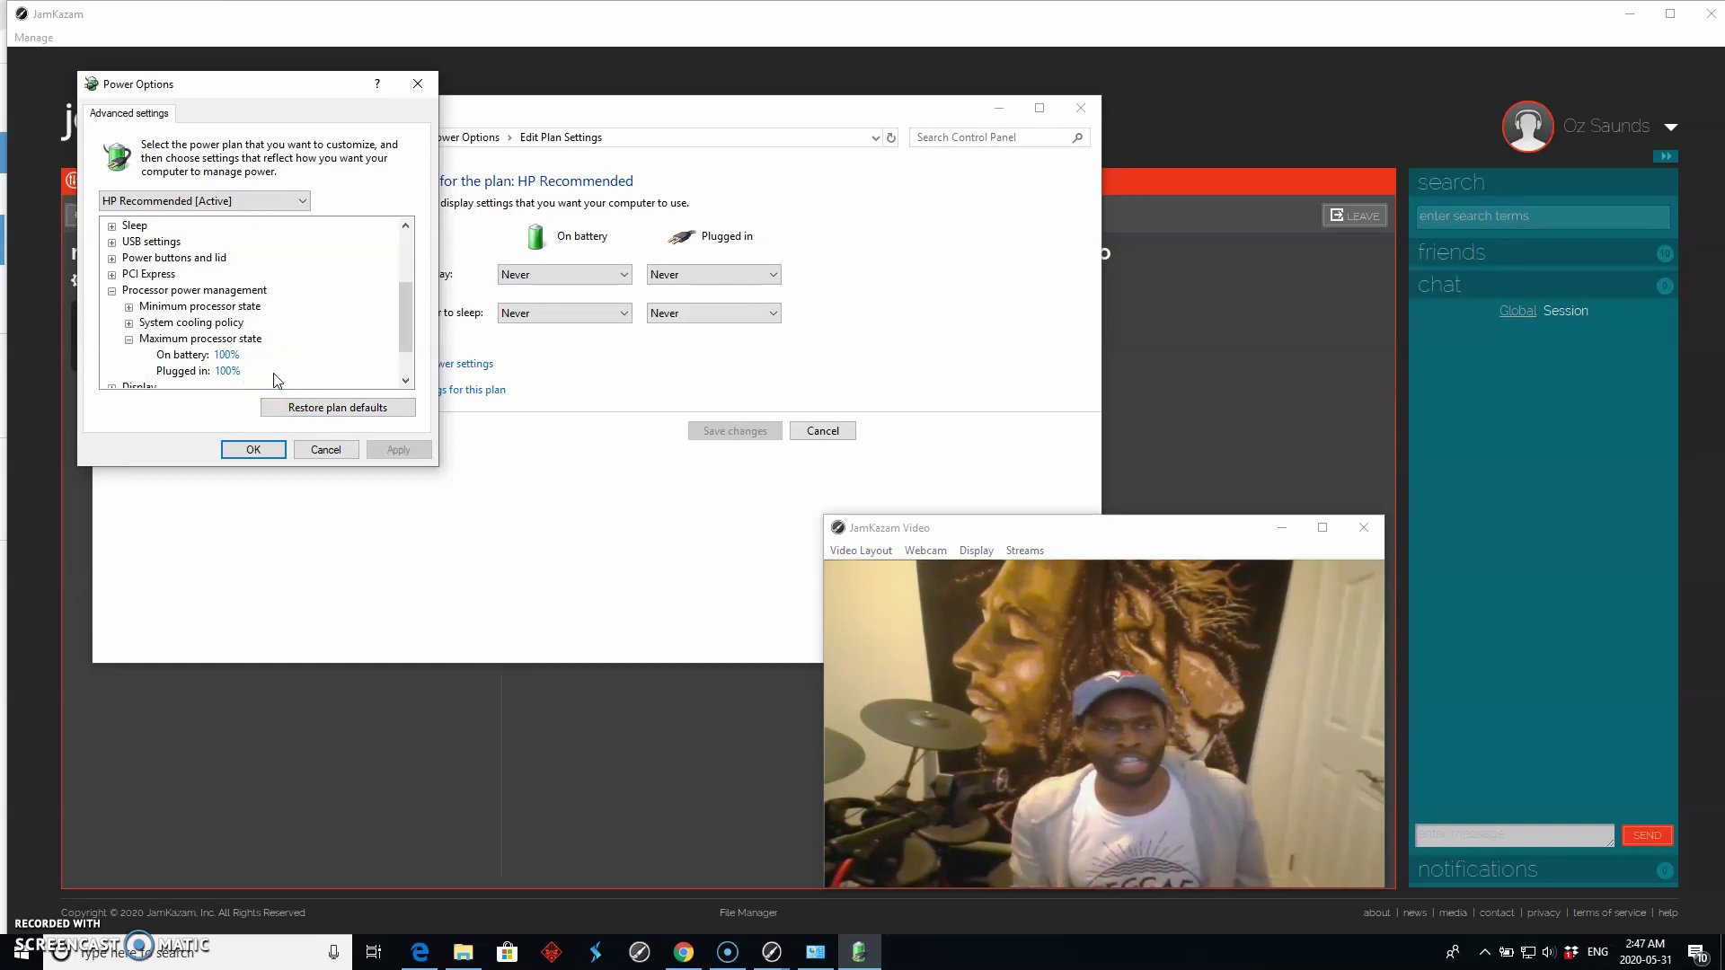
pyautogui.click(128, 306)
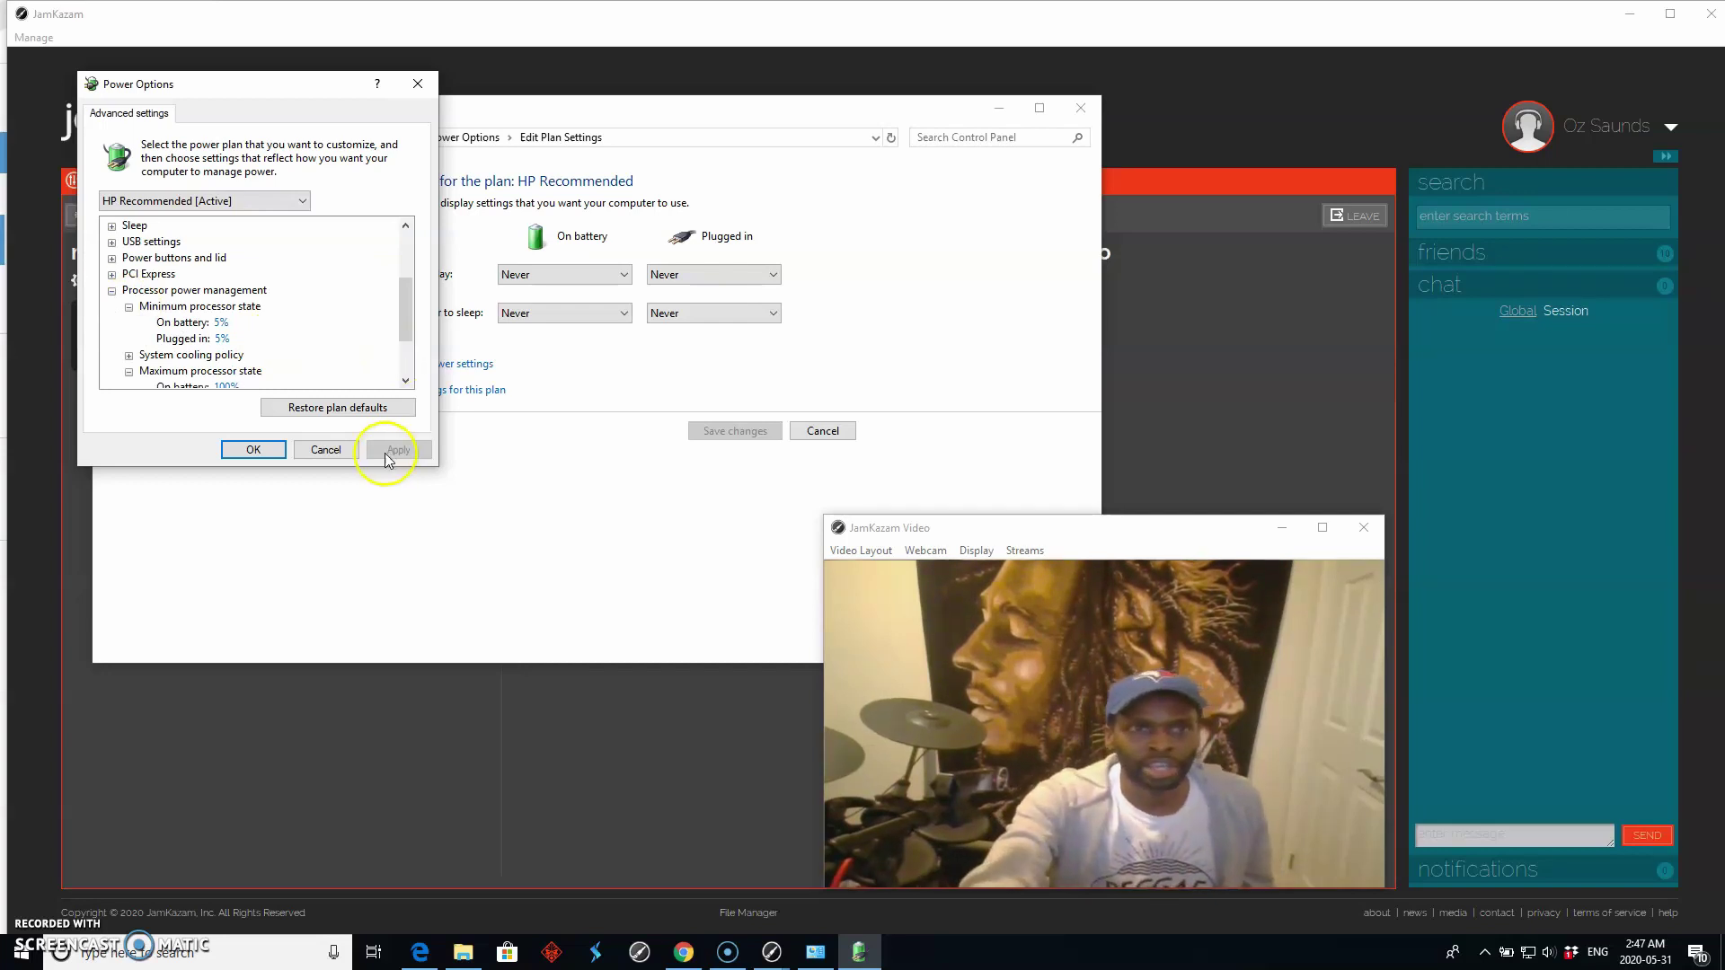
pyautogui.click(185, 201)
# Step: Switch the advanced settings to Ultimate Performance and review the processor minimum and maximum states
pyautogui.click(185, 232)
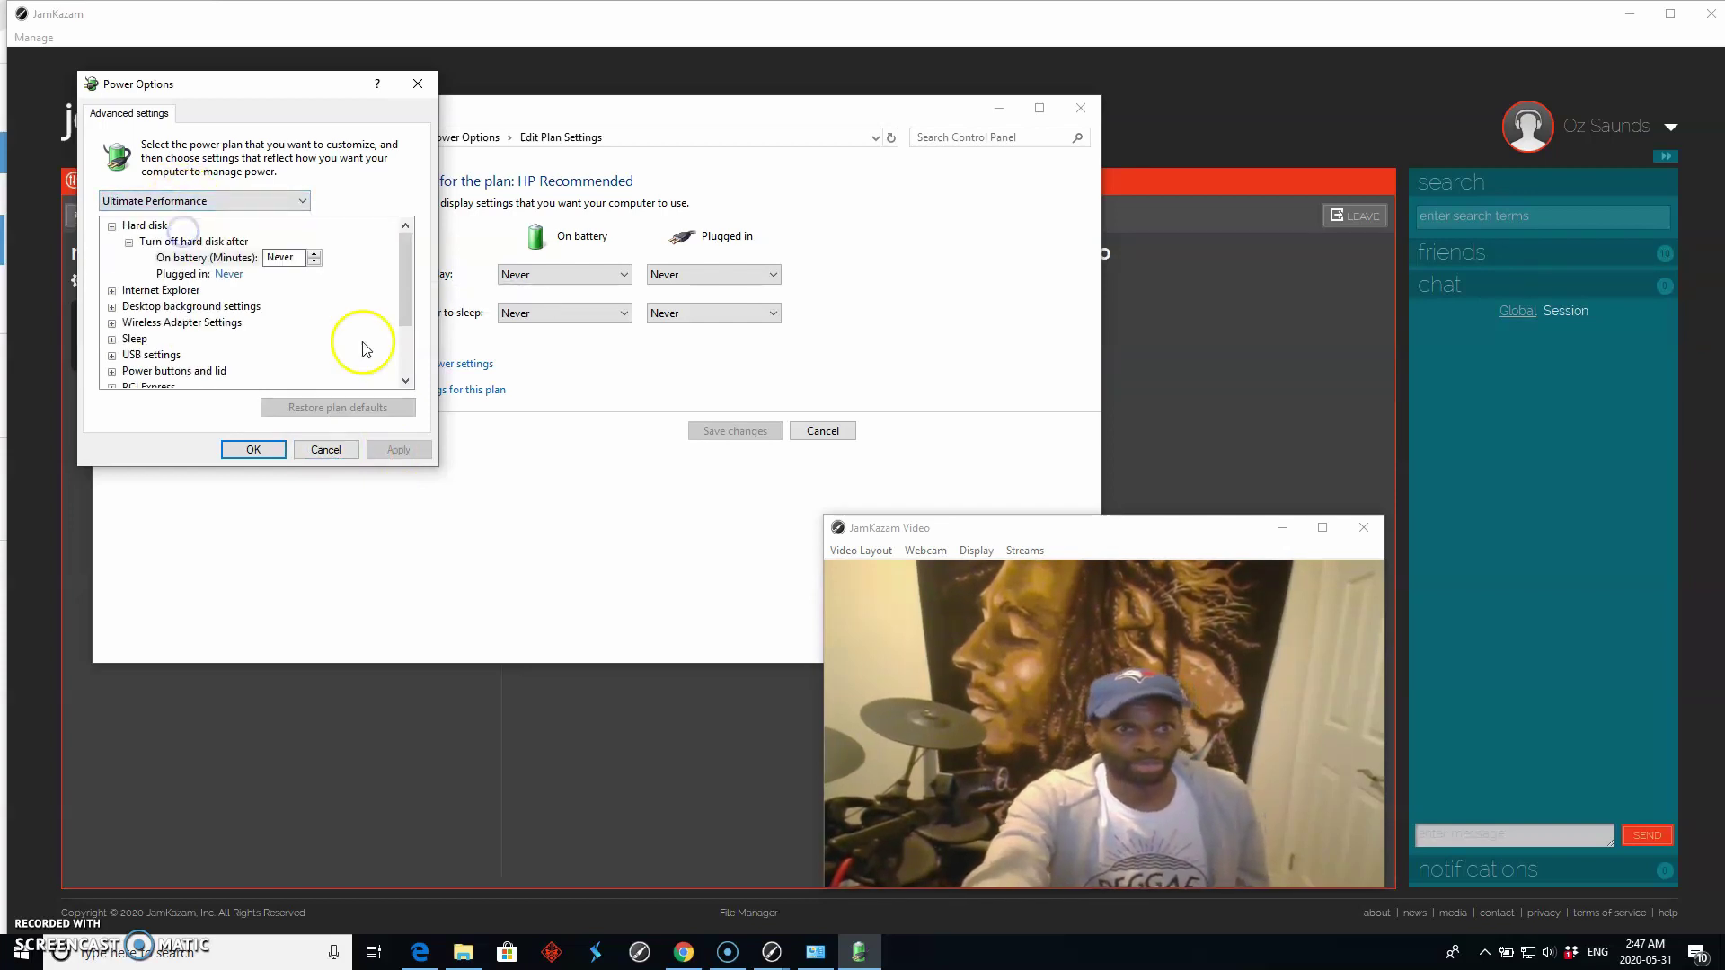
pyautogui.moveTo(405, 262); pyautogui.dragTo(406, 330)
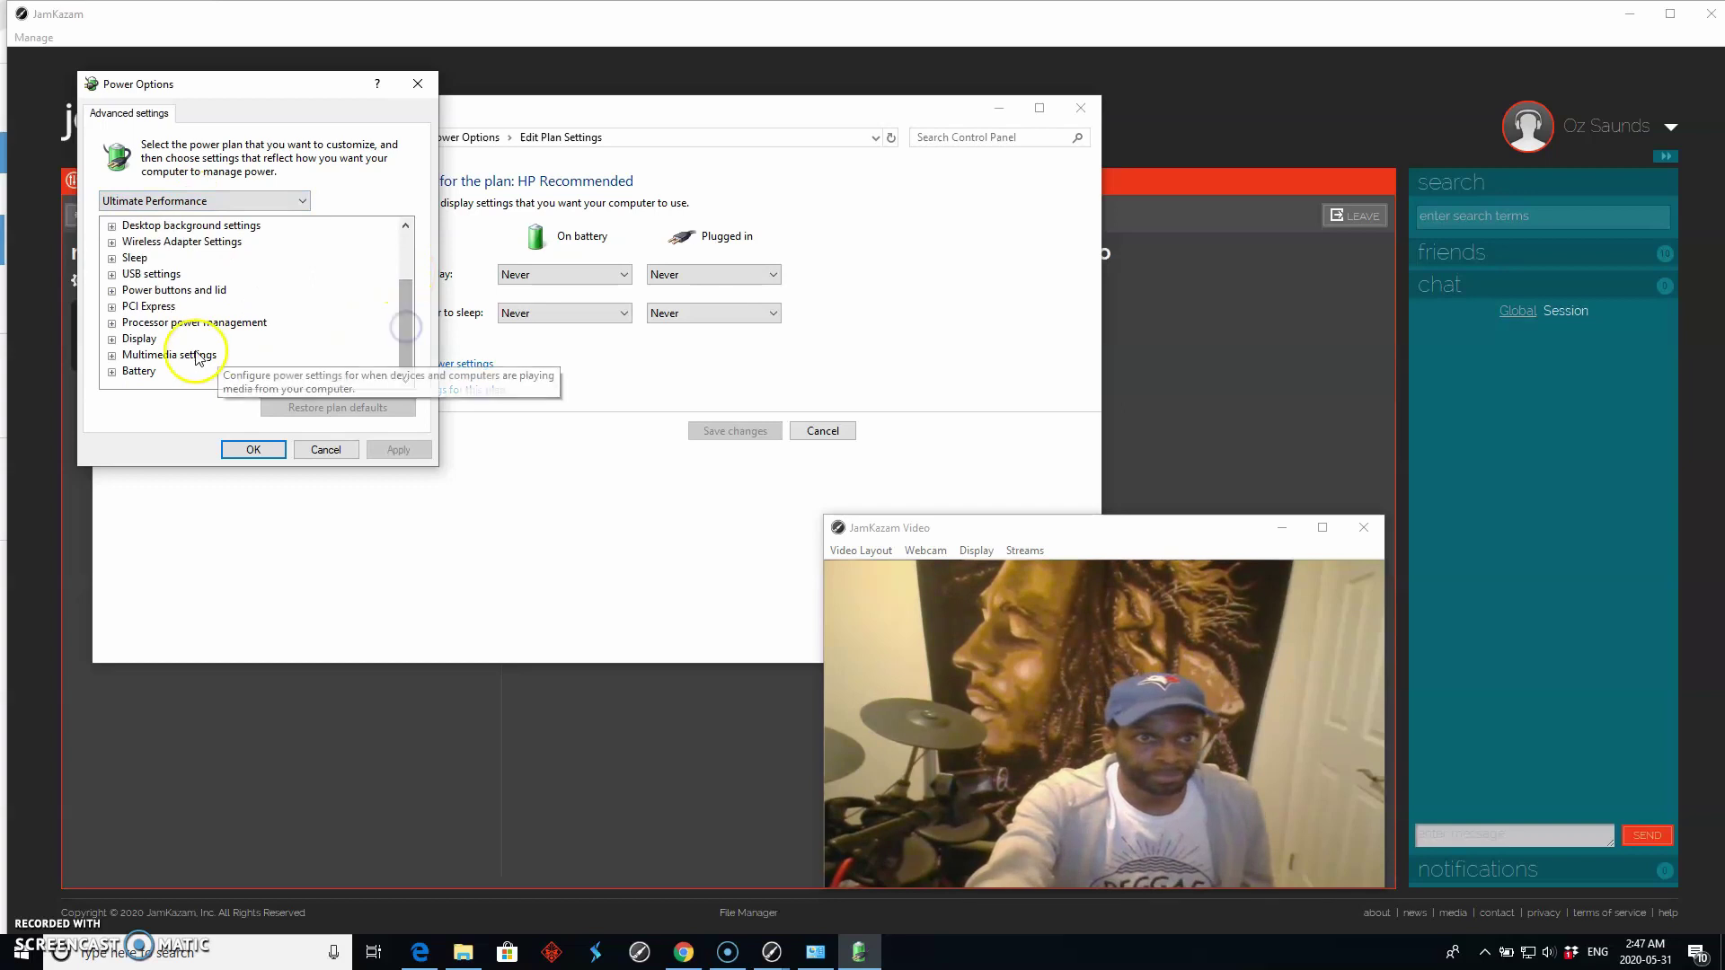
pyautogui.click(112, 323)
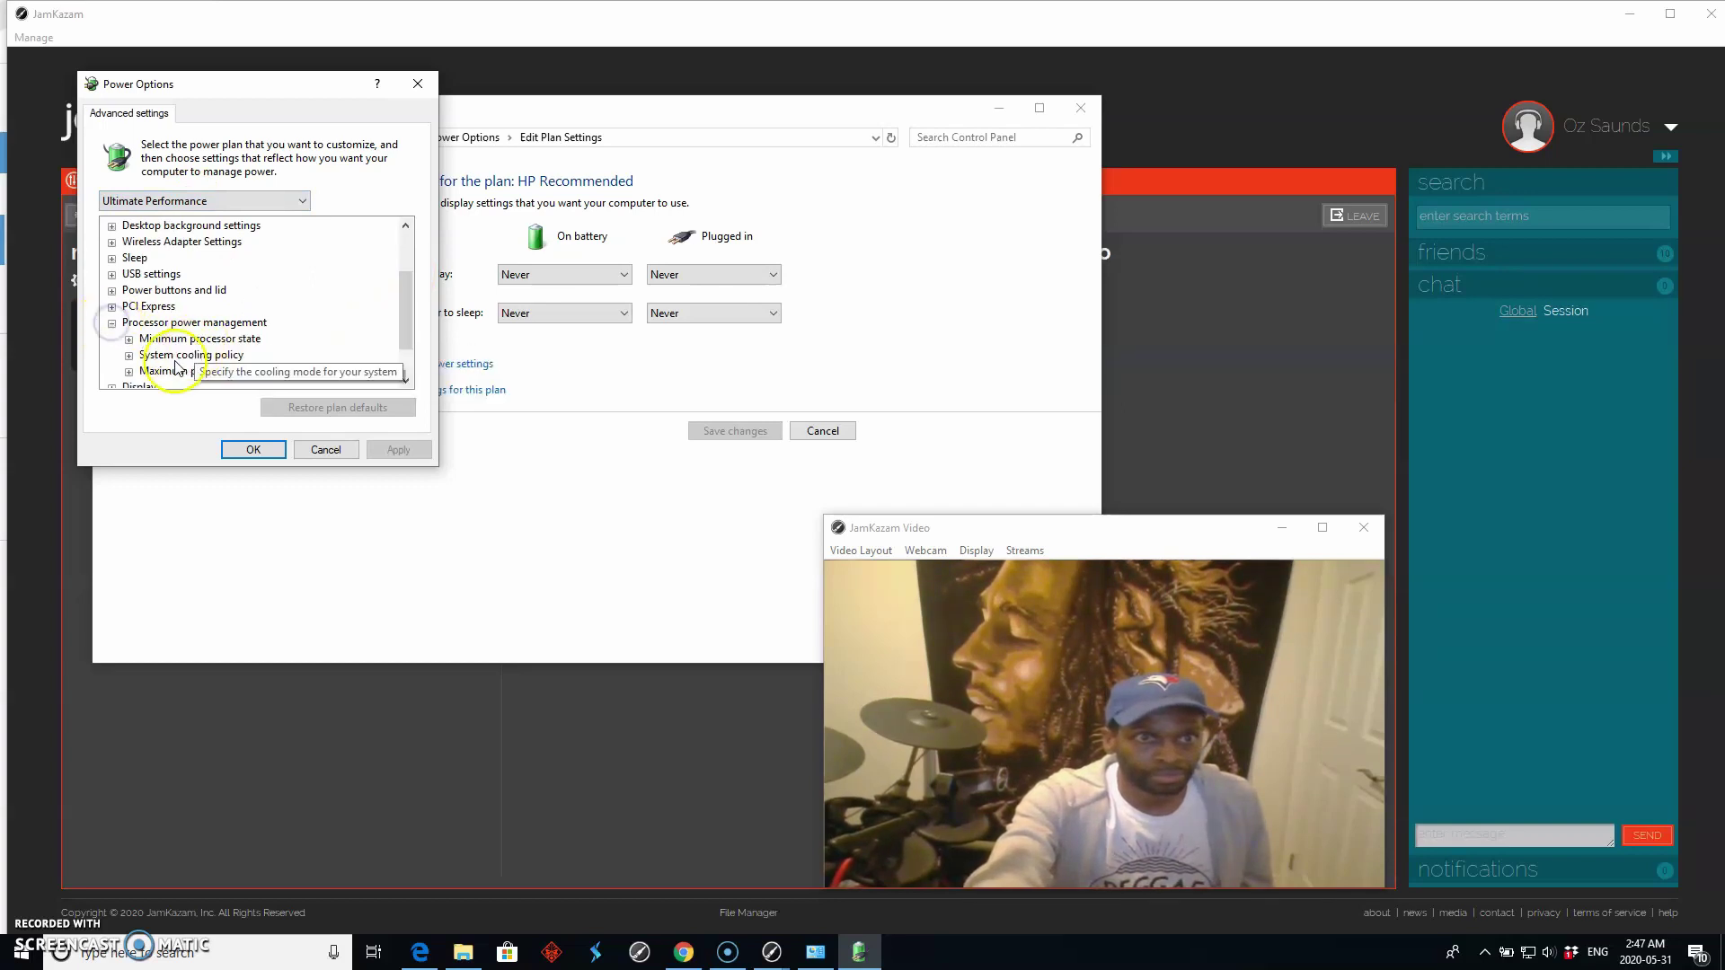
pyautogui.click(129, 371)
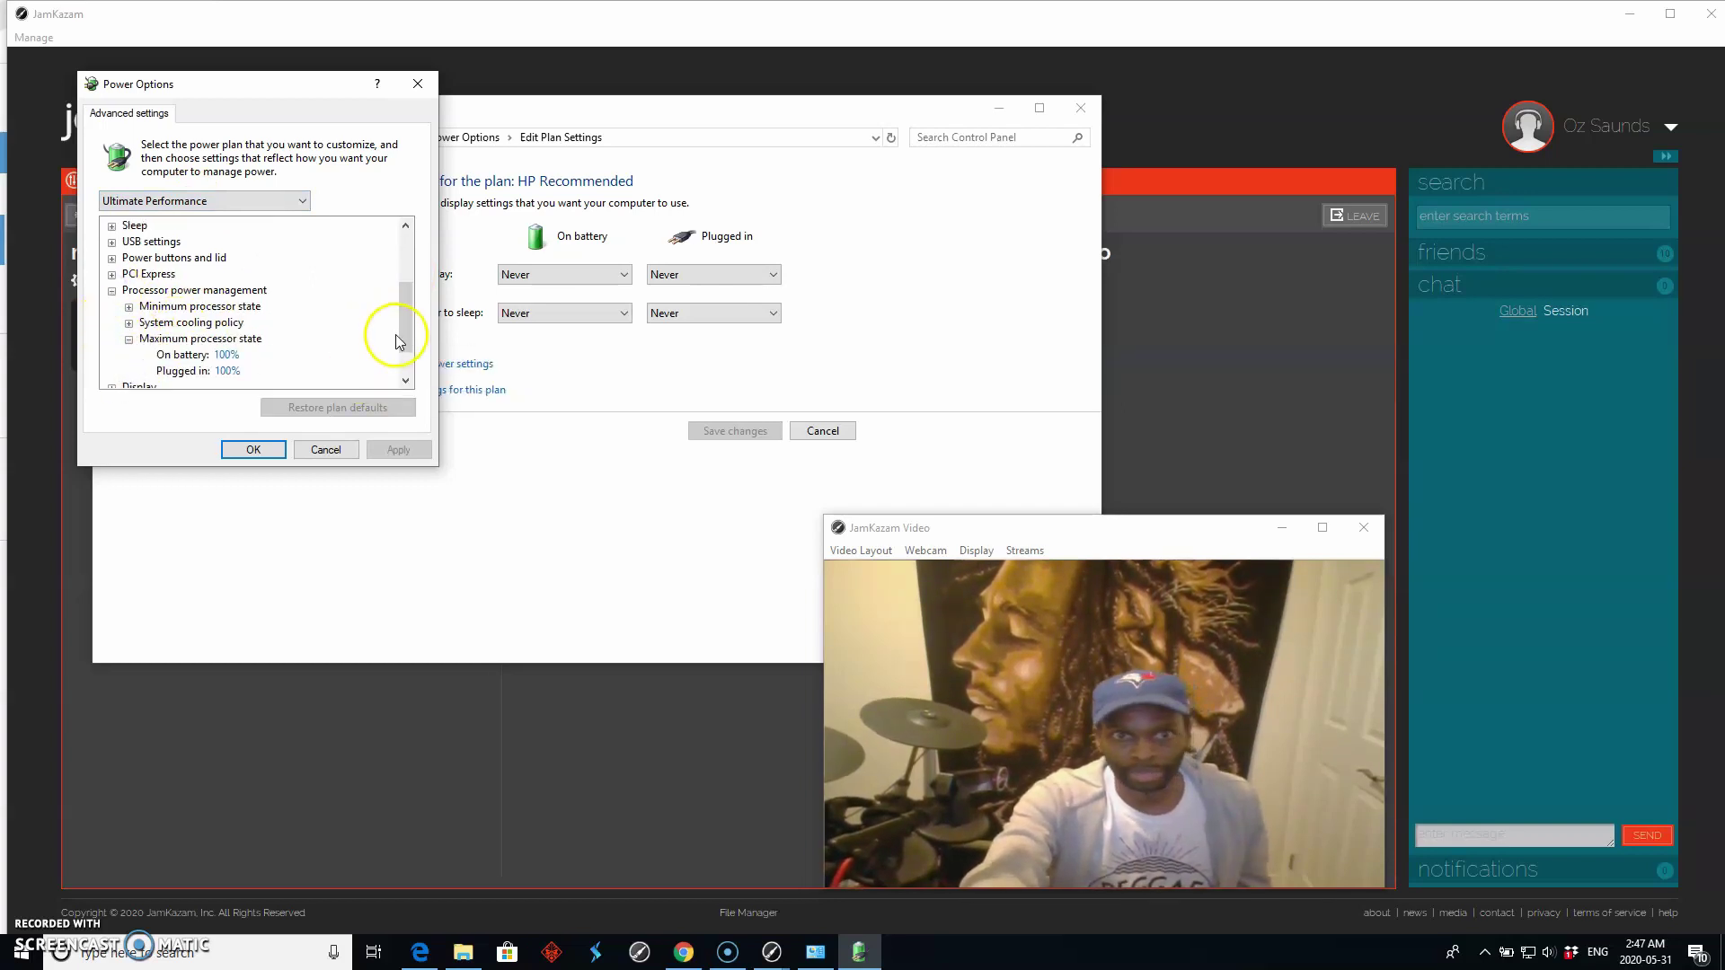
pyautogui.click(128, 306)
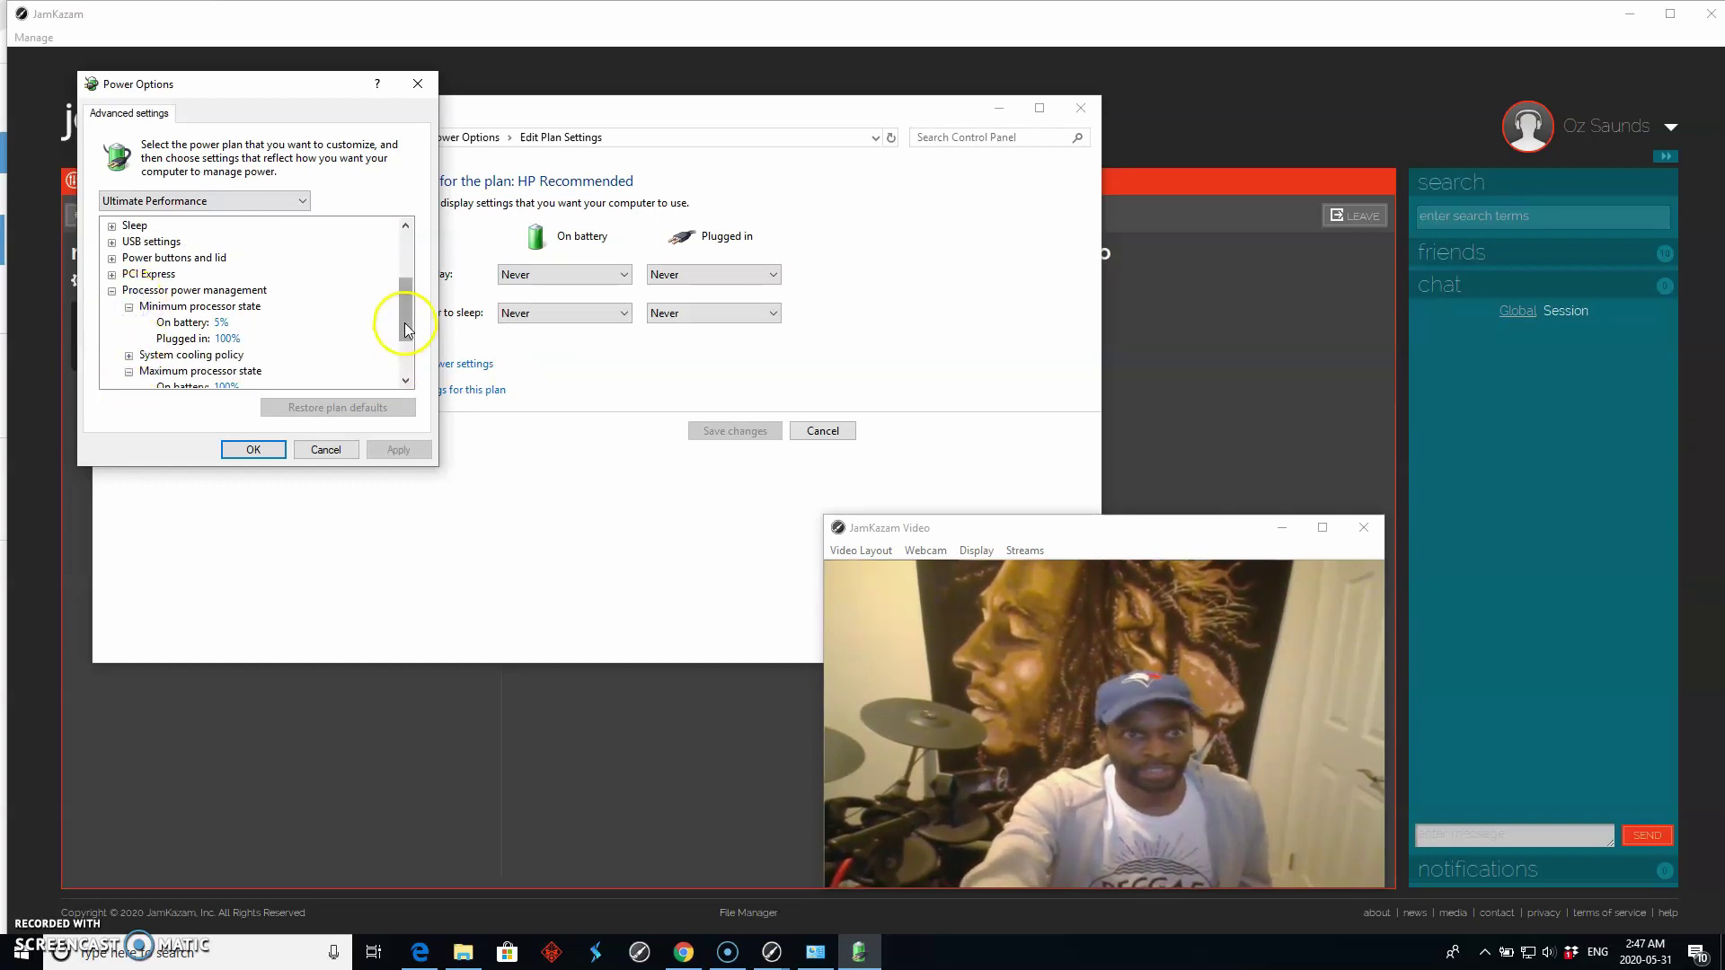
pyautogui.moveTo(405, 323); pyautogui.dragTo(405, 334)
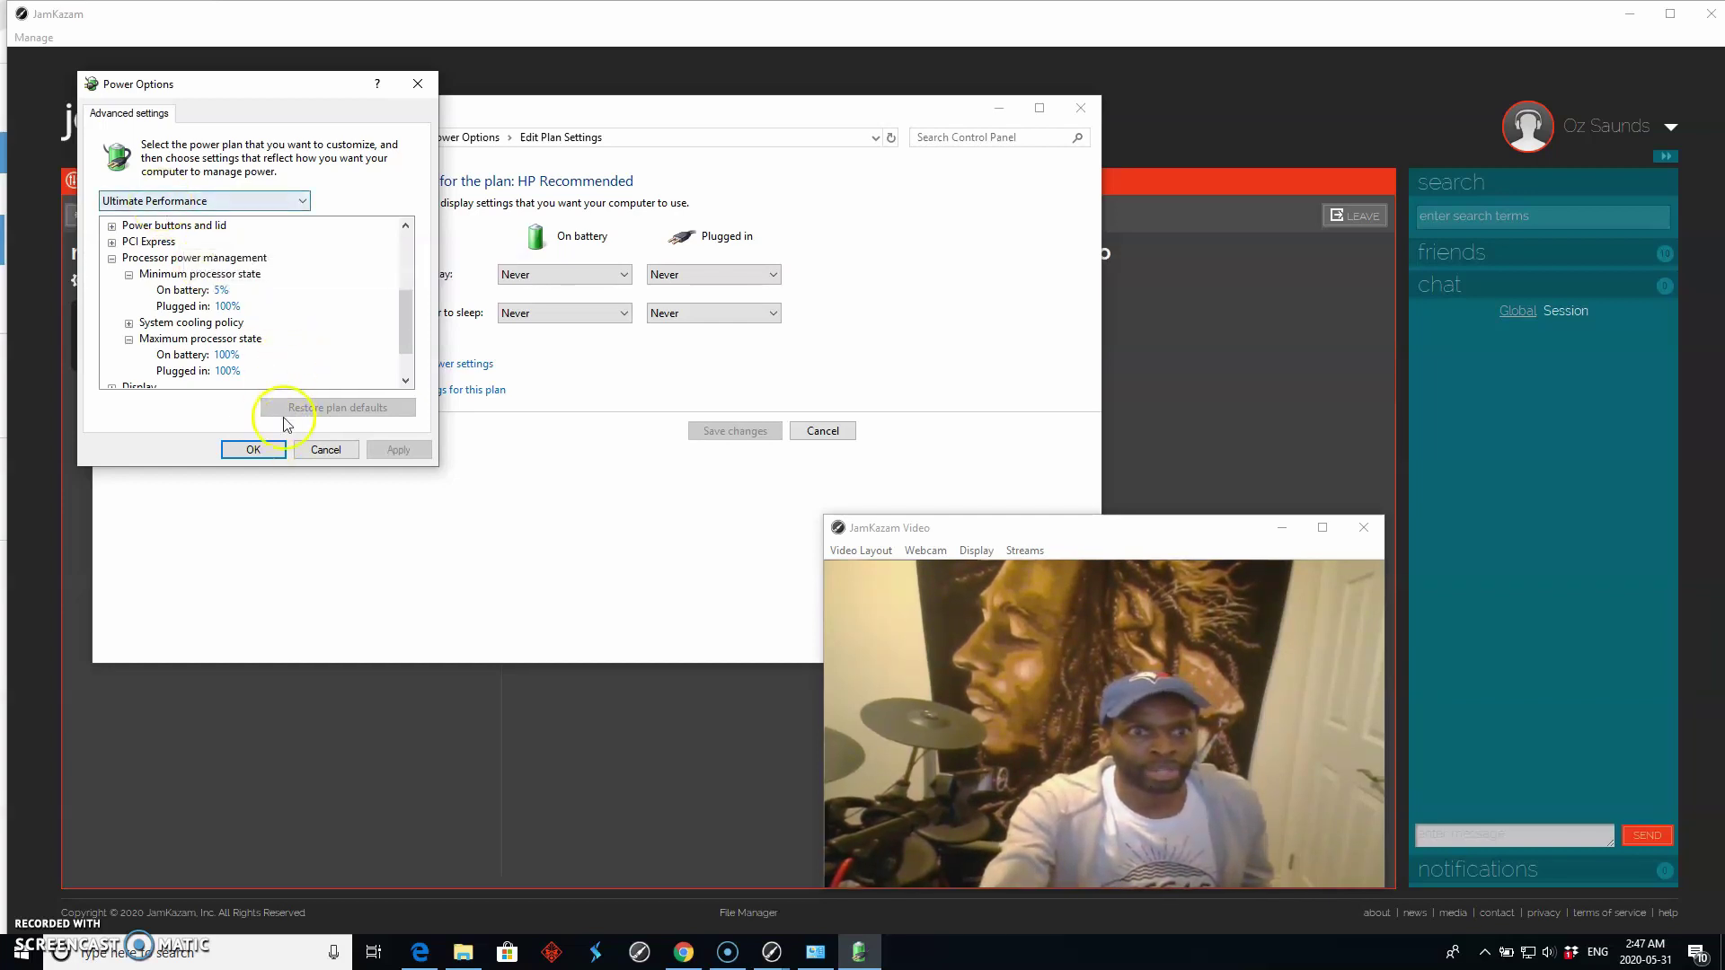
# Step: Apply the advanced power settings with OK, then reopen them and cancel without changes
pyautogui.click(254, 451)
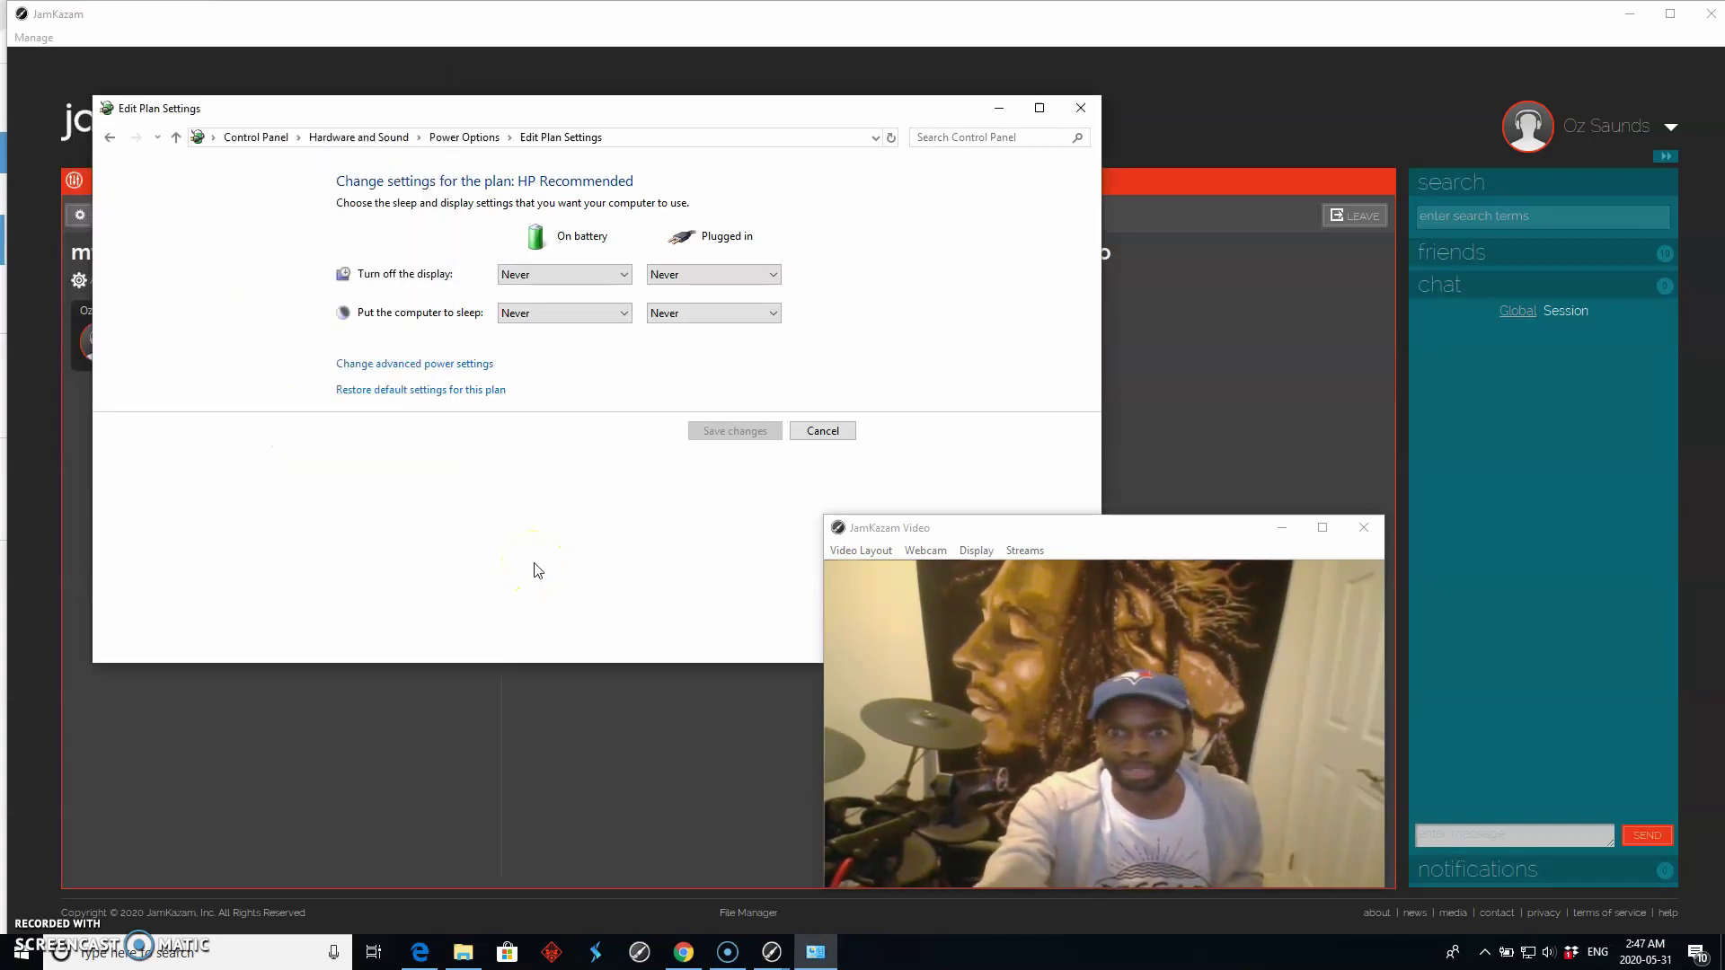
pyautogui.click(450, 367)
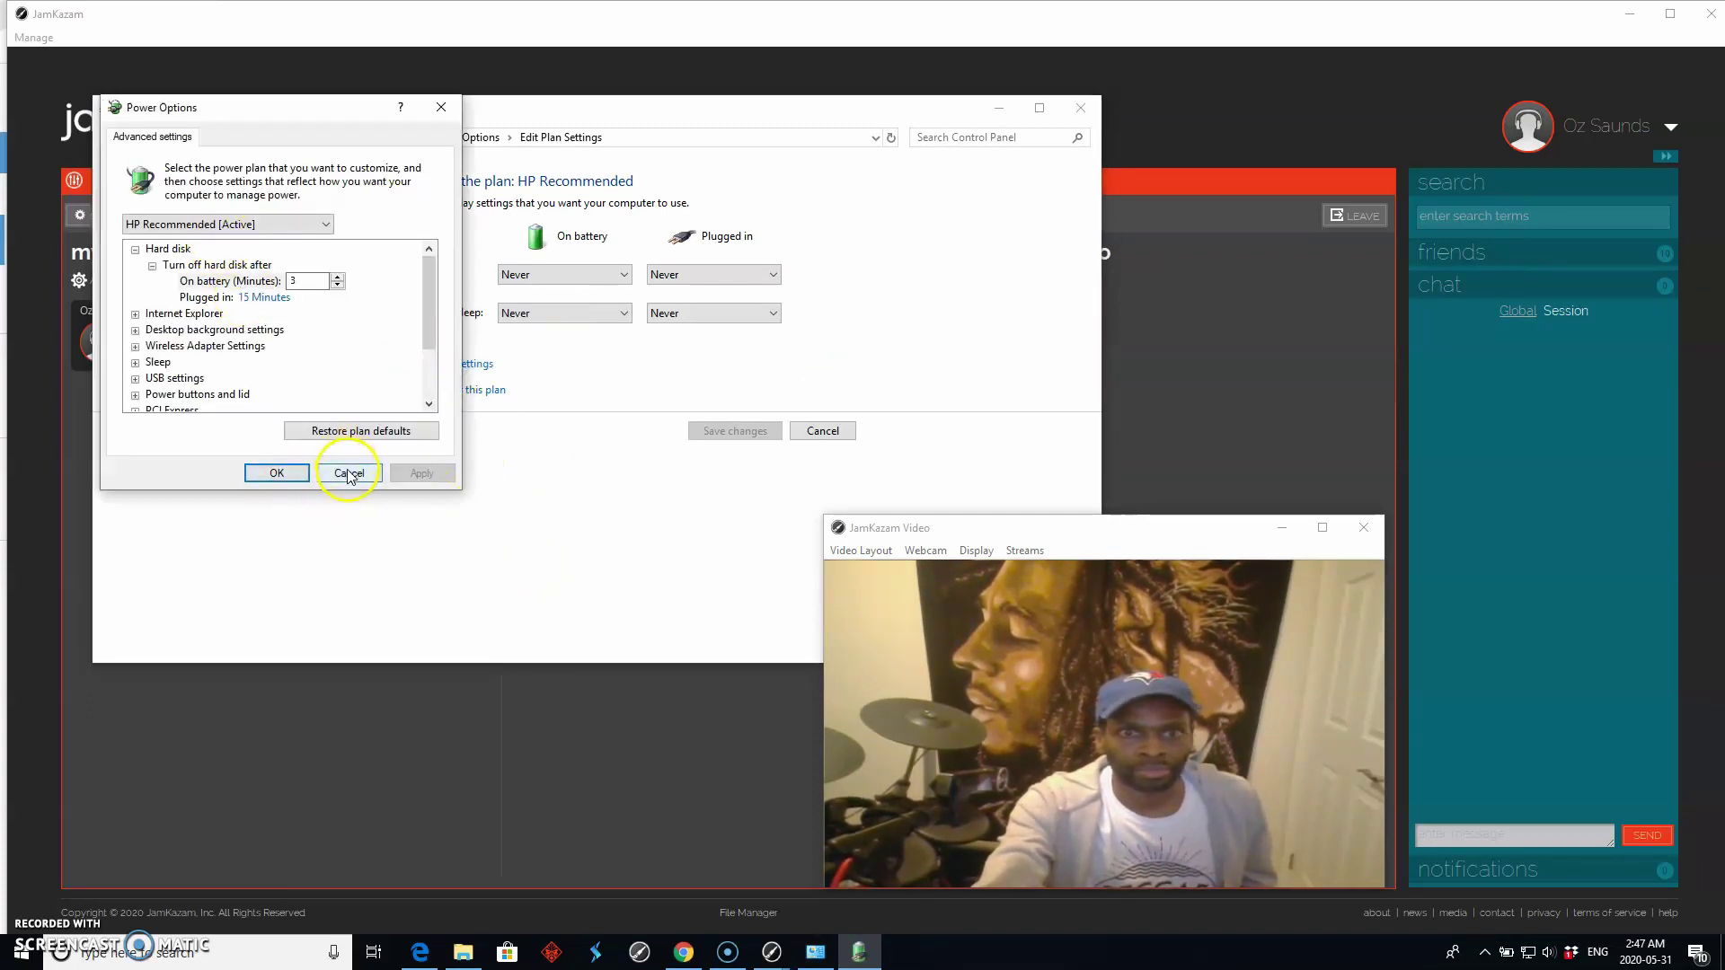
pyautogui.click(349, 473)
# Step: Make Ultimate Performance the active power plan in Power Options and close the power windows
pyautogui.click(1079, 110)
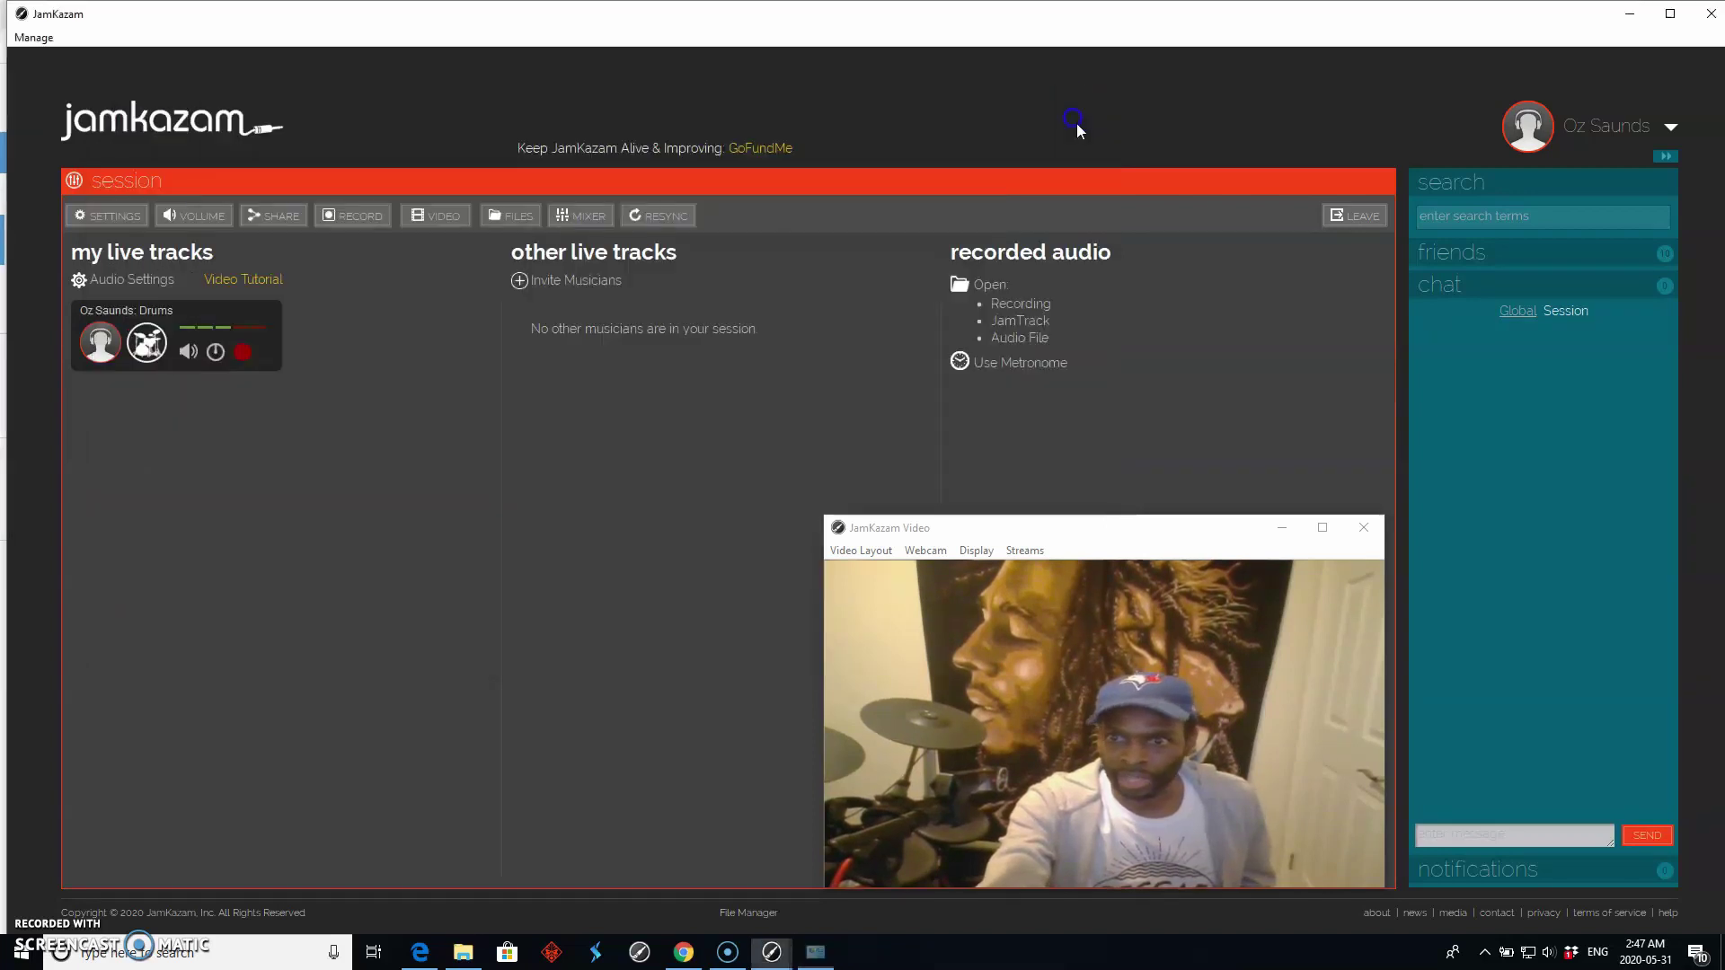
pyautogui.rightClick(1507, 954)
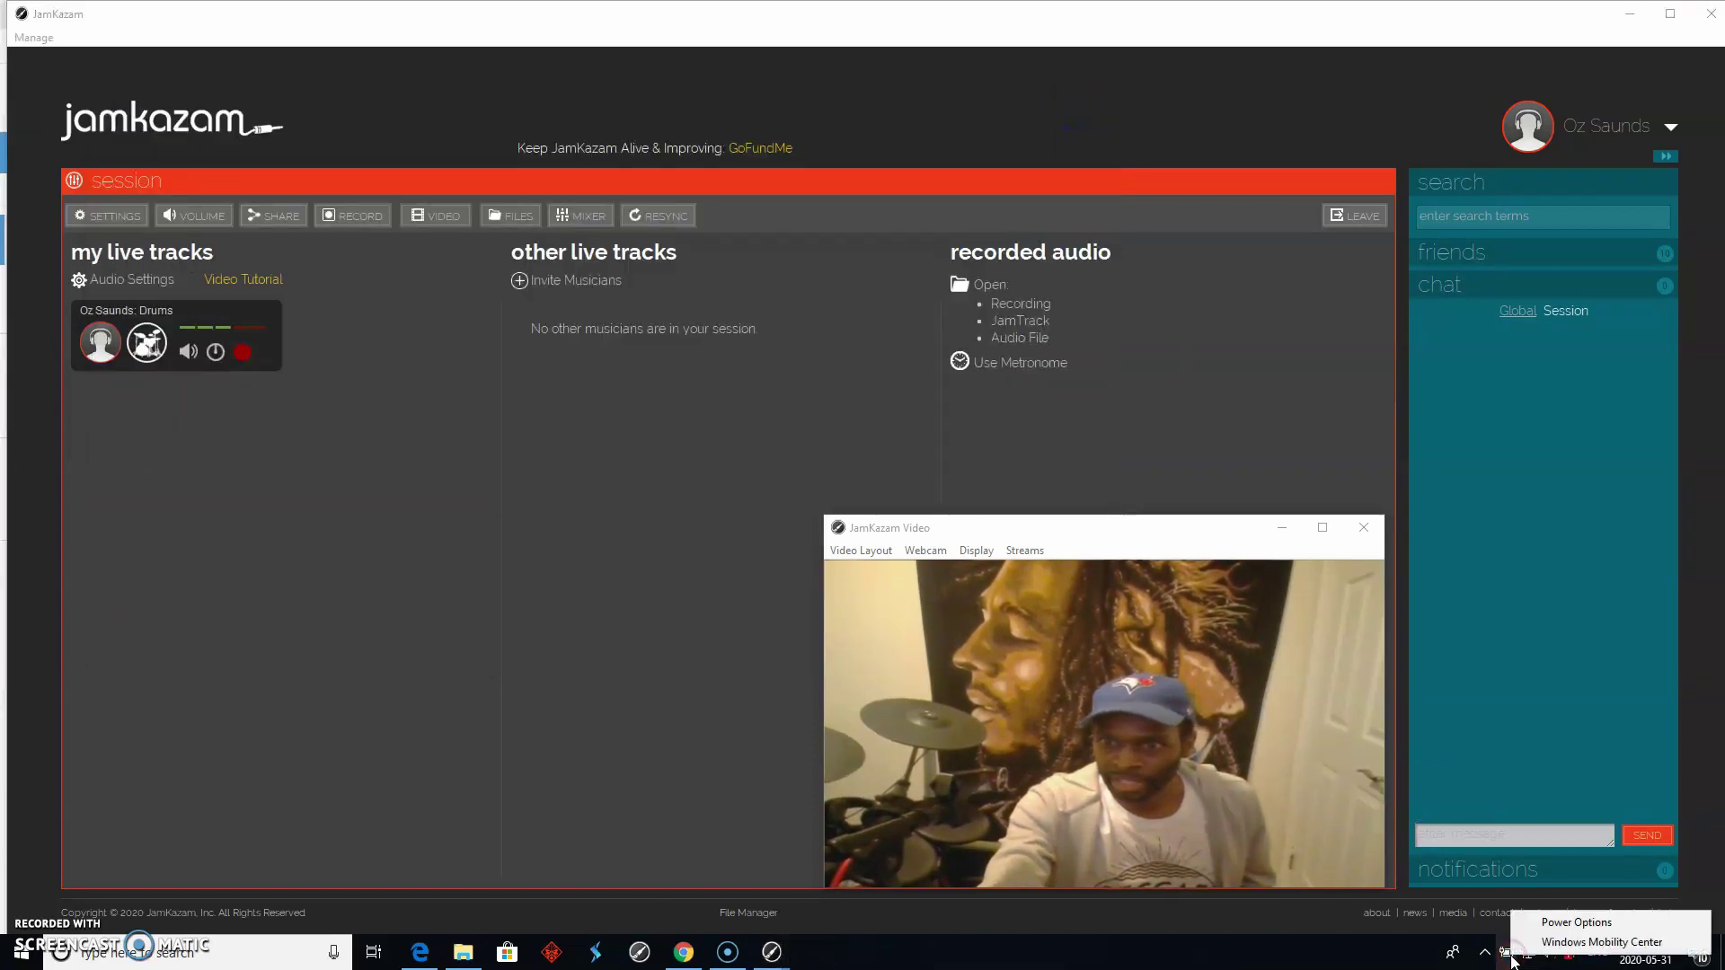
pyautogui.click(1567, 923)
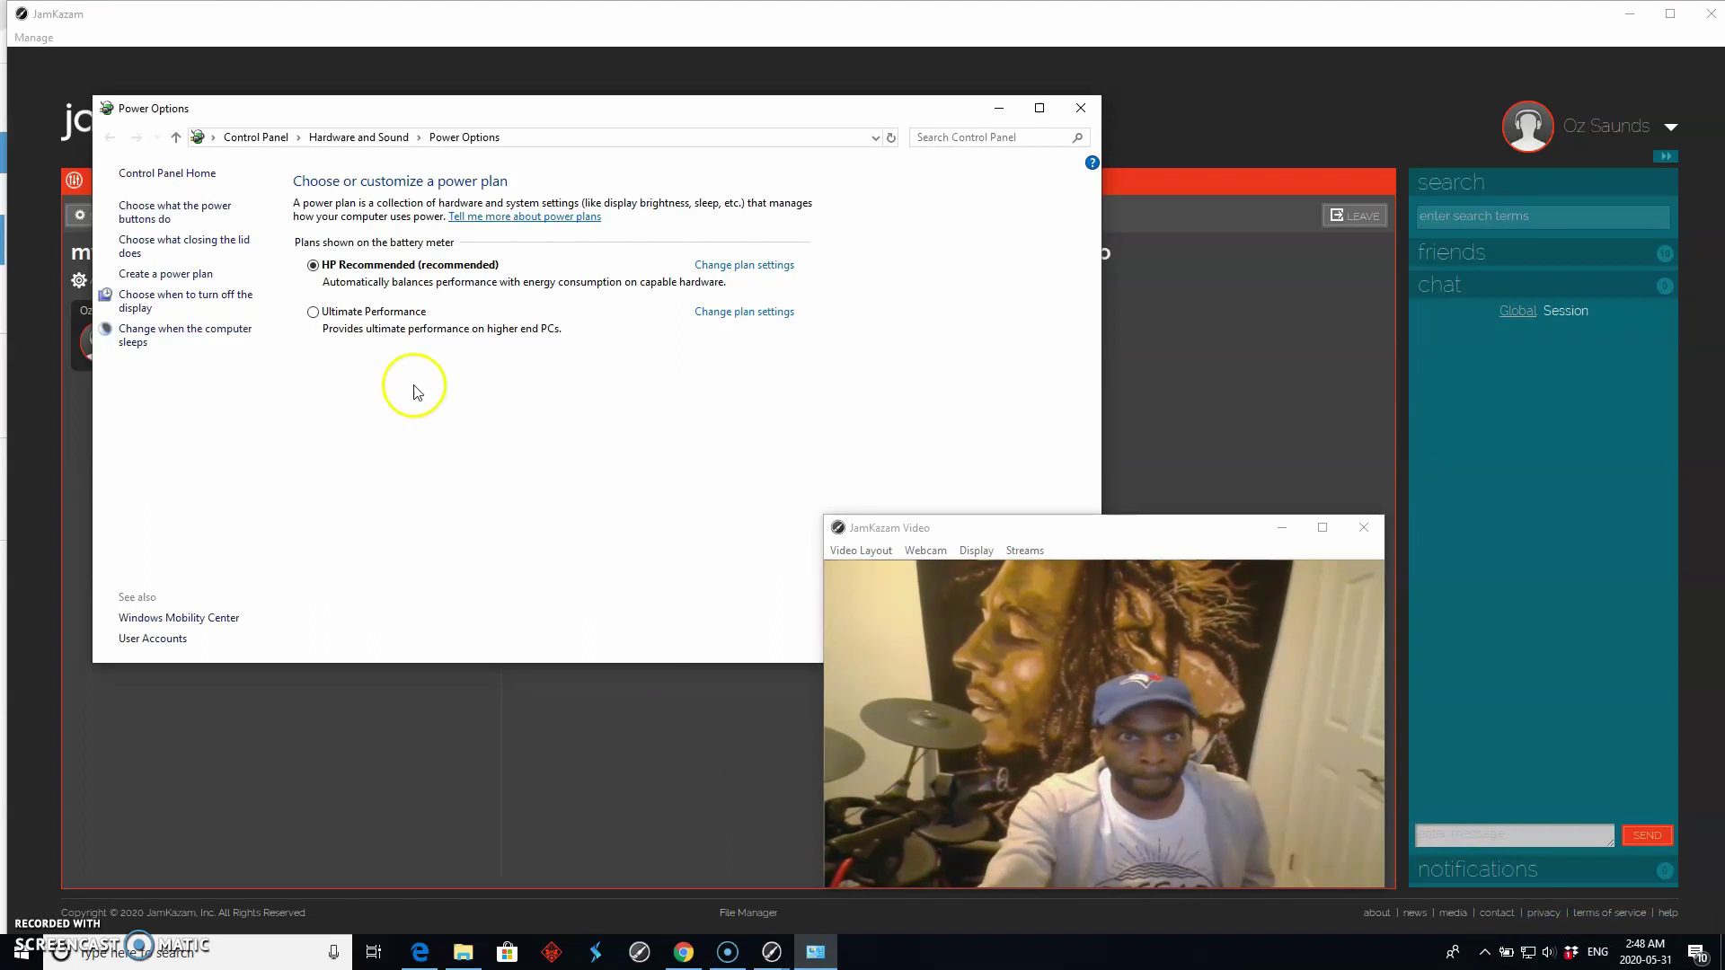
pyautogui.click(312, 314)
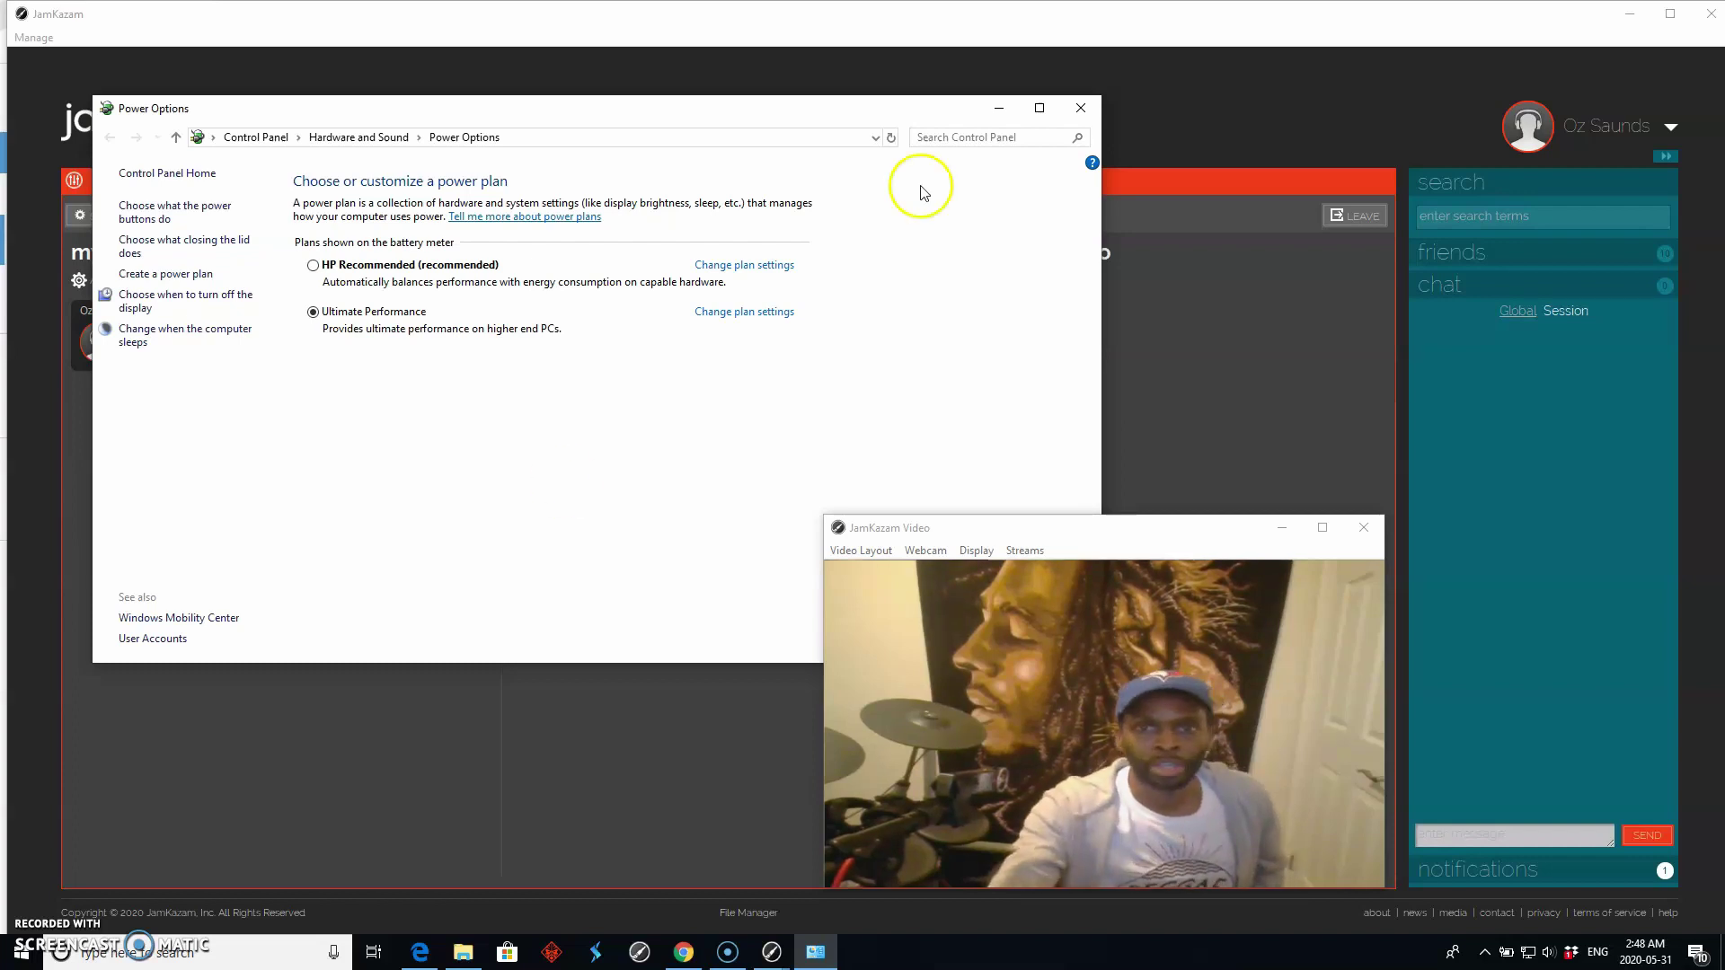
pyautogui.click(1080, 108)
pyautogui.click(588, 670)
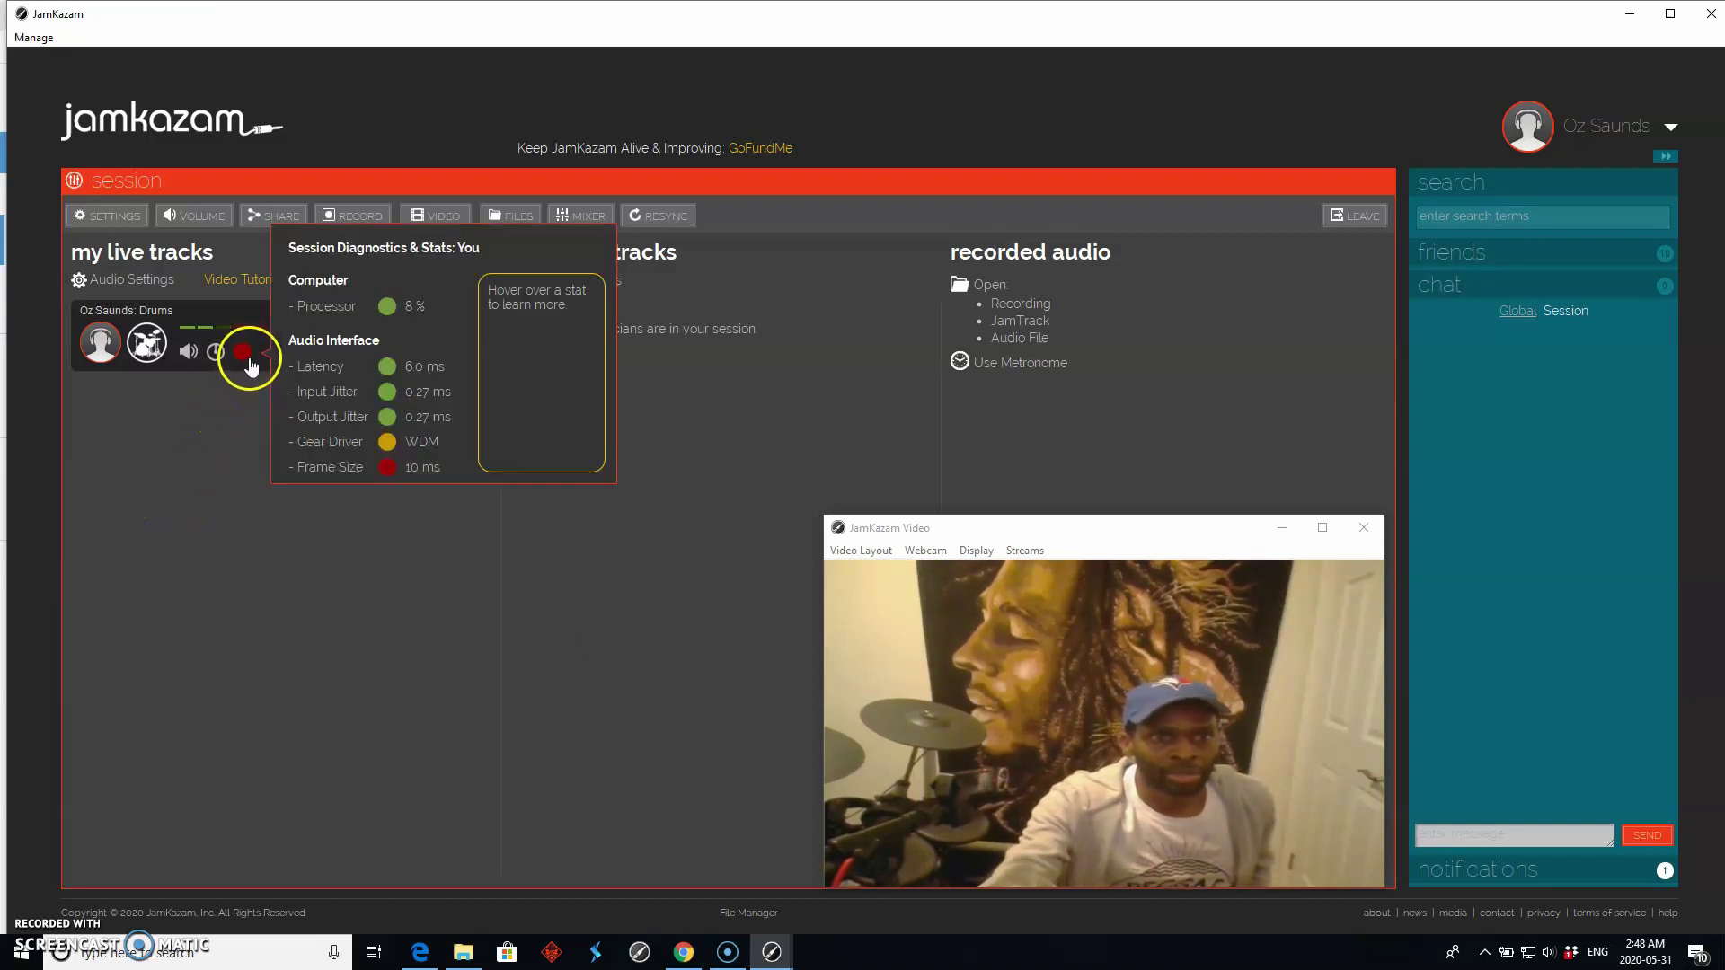
# Step: Open Manage > Audio Settings > Audio Booster, showing 512 Kbit/s outgoing bitrate and 10ms frame size
pyautogui.moveTo(252, 365)
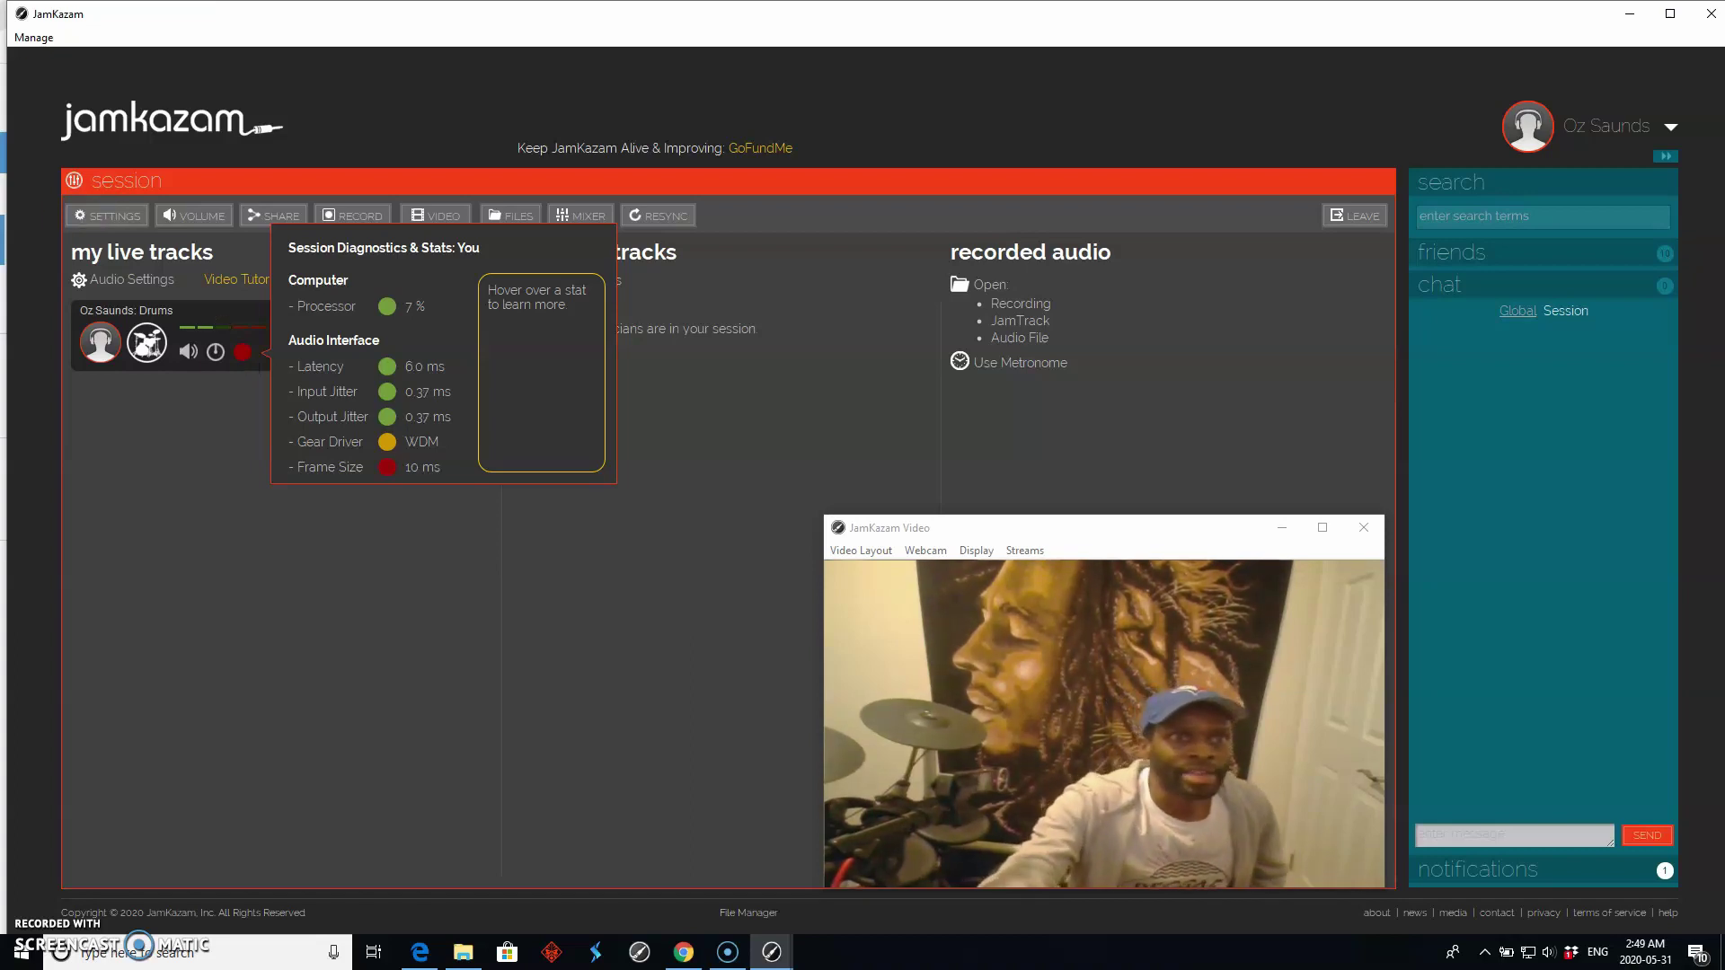
pyautogui.click(44, 39)
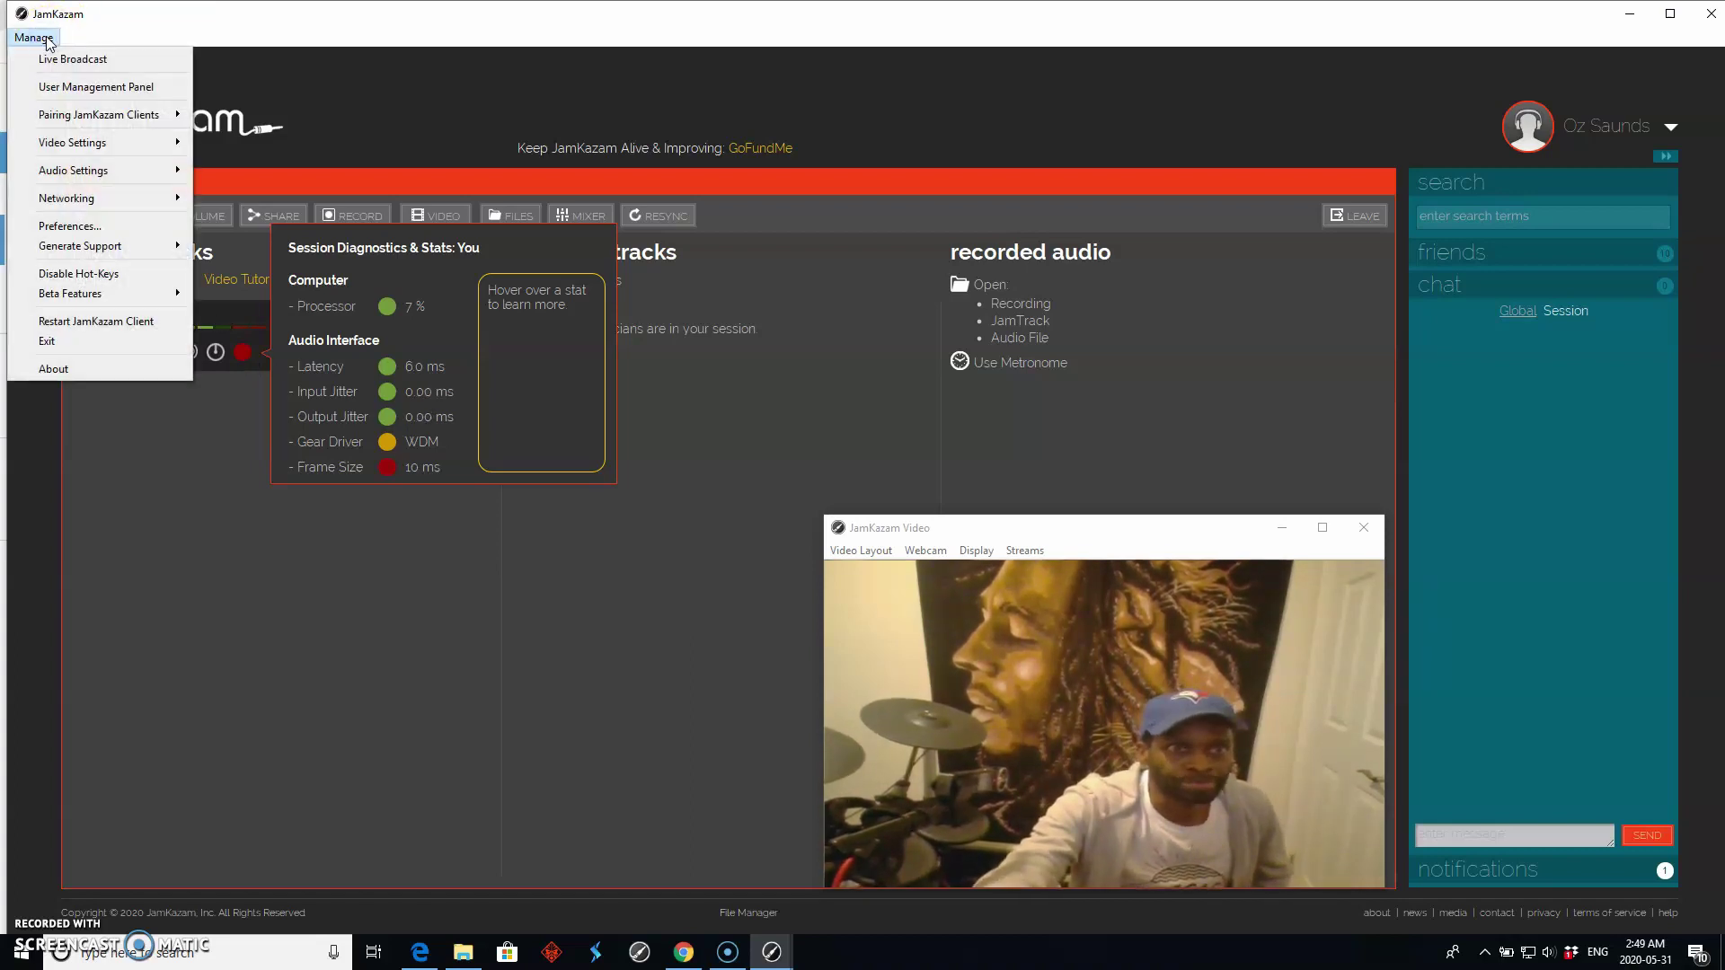
pyautogui.click(93, 171)
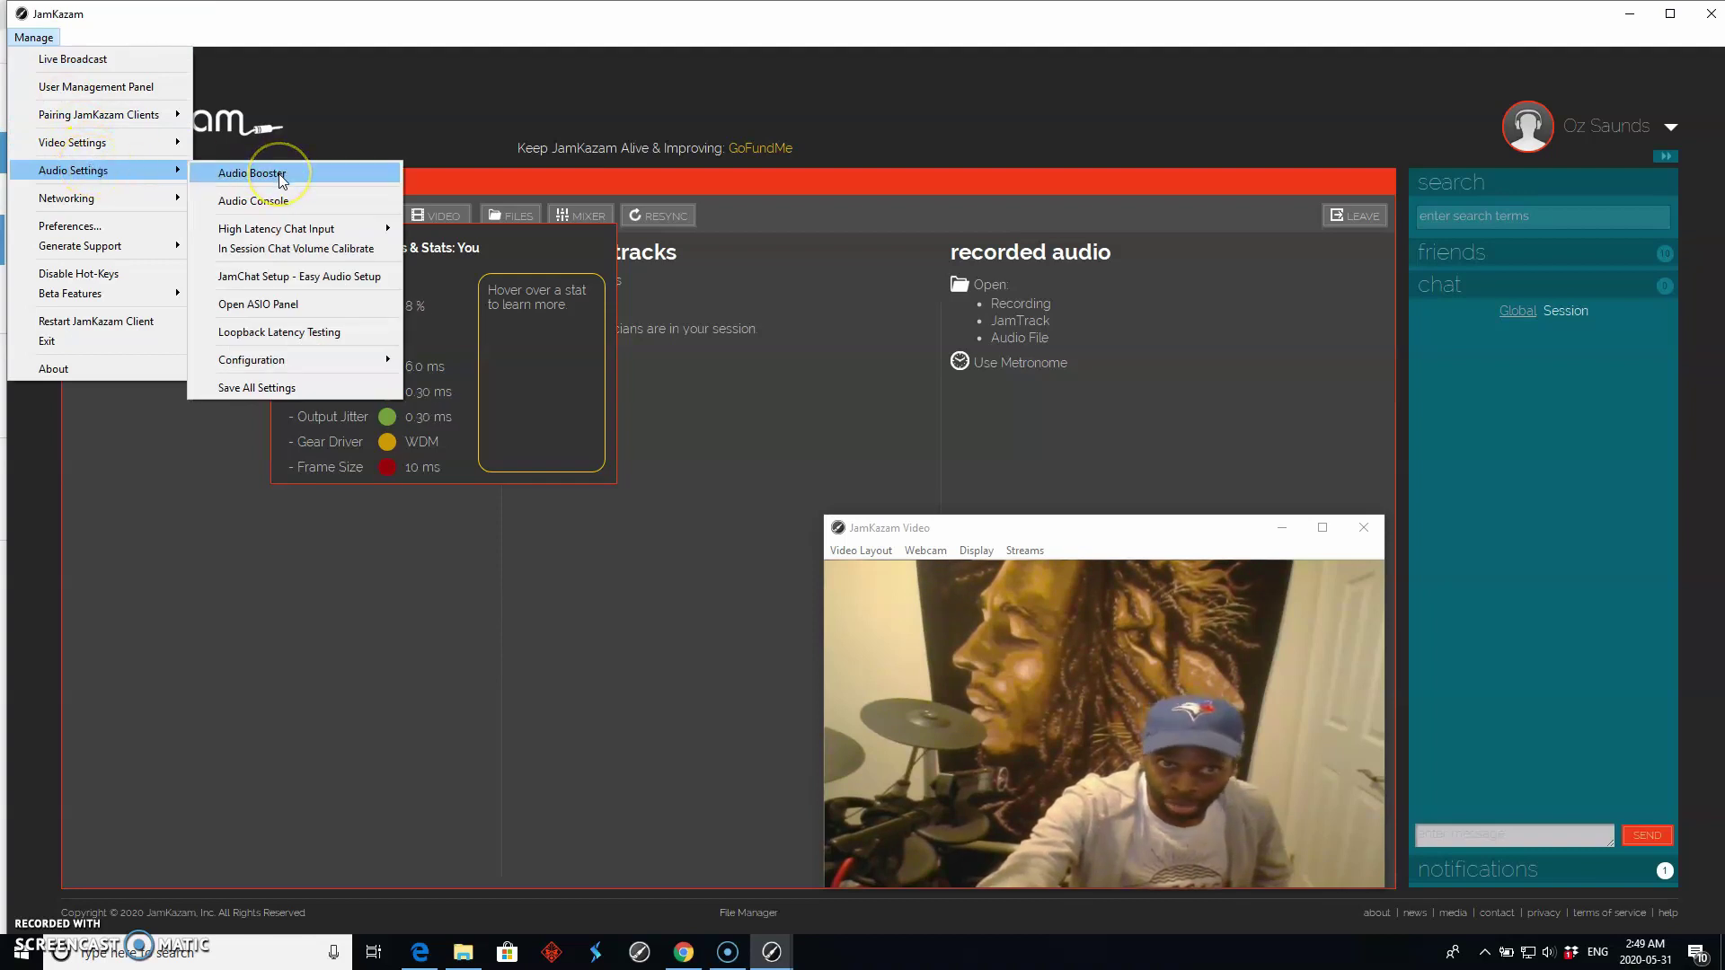
pyautogui.click(49, 38)
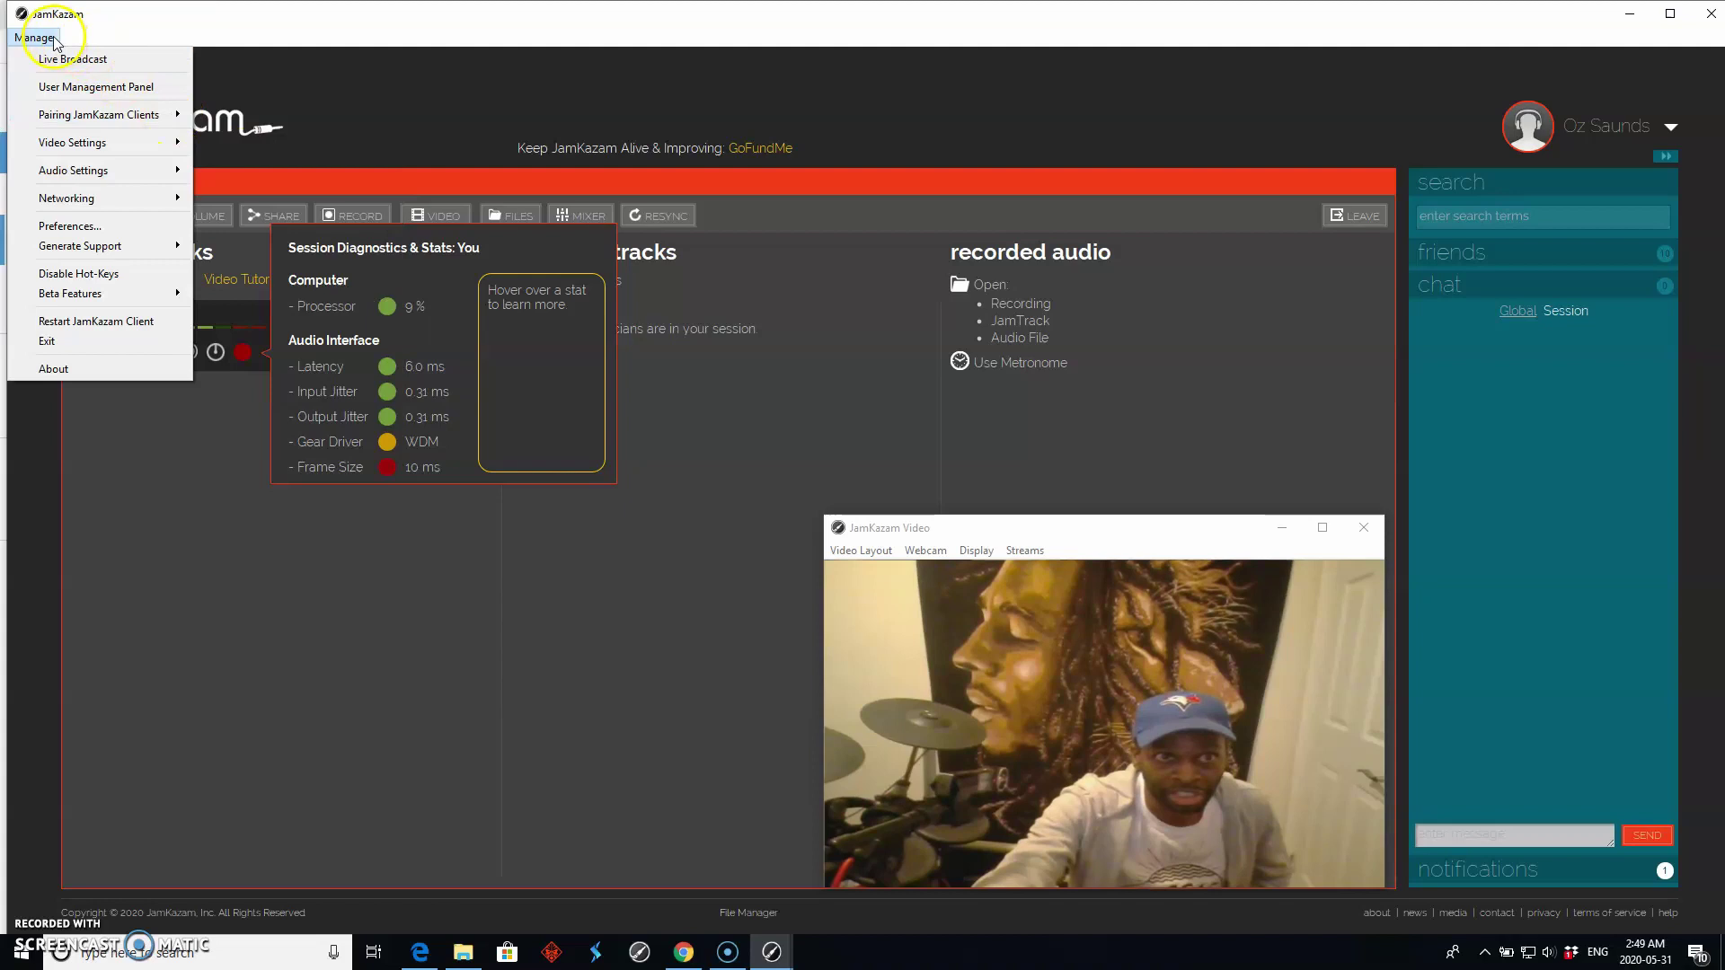
pyautogui.click(93, 171)
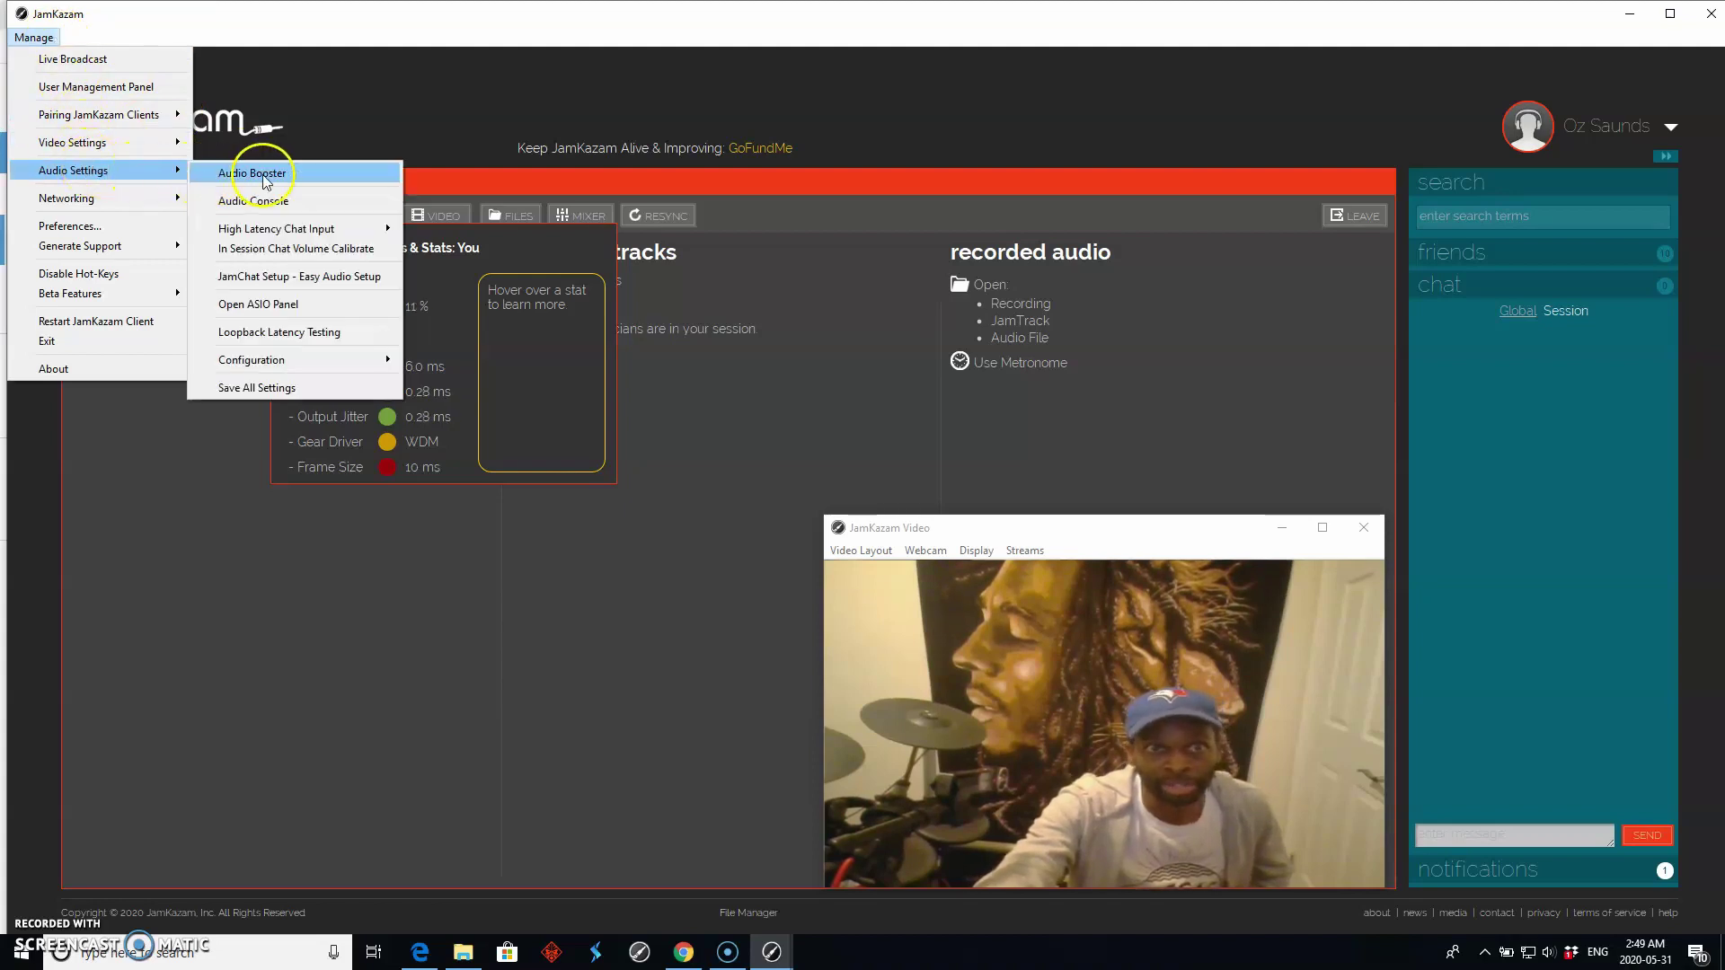
pyautogui.click(259, 171)
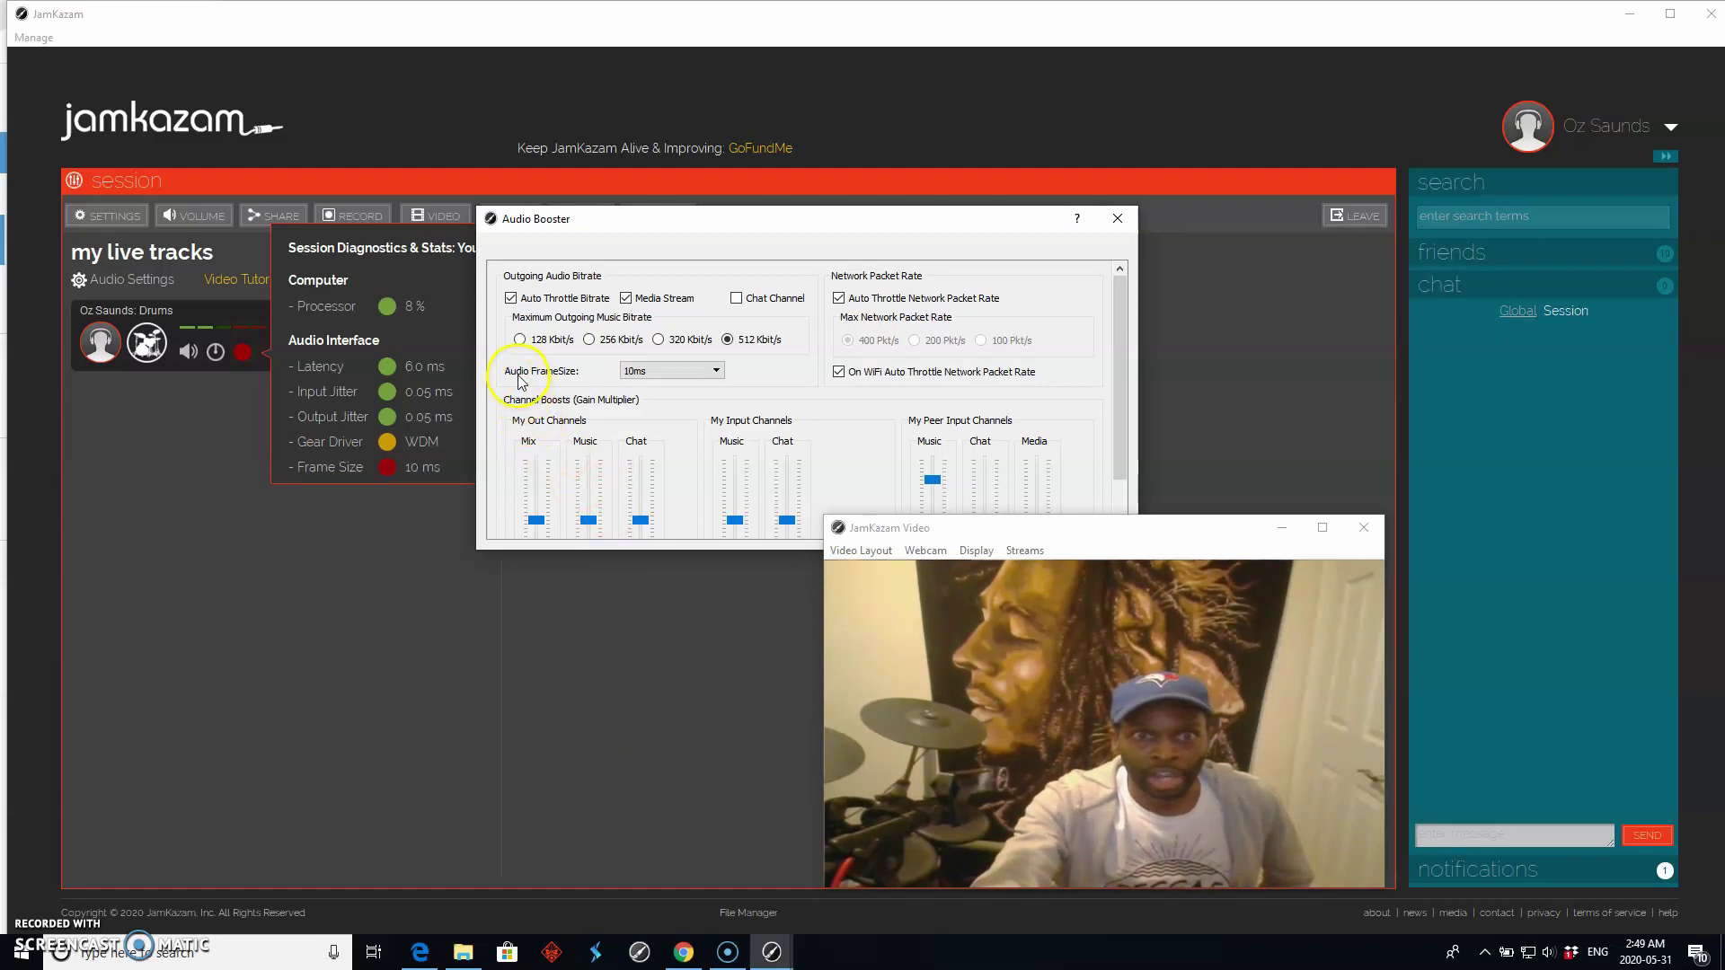
# Step: Change the Audio FrameSize from 10ms to 2.5ms in the Audio Booster dialog
pyautogui.click(716, 372)
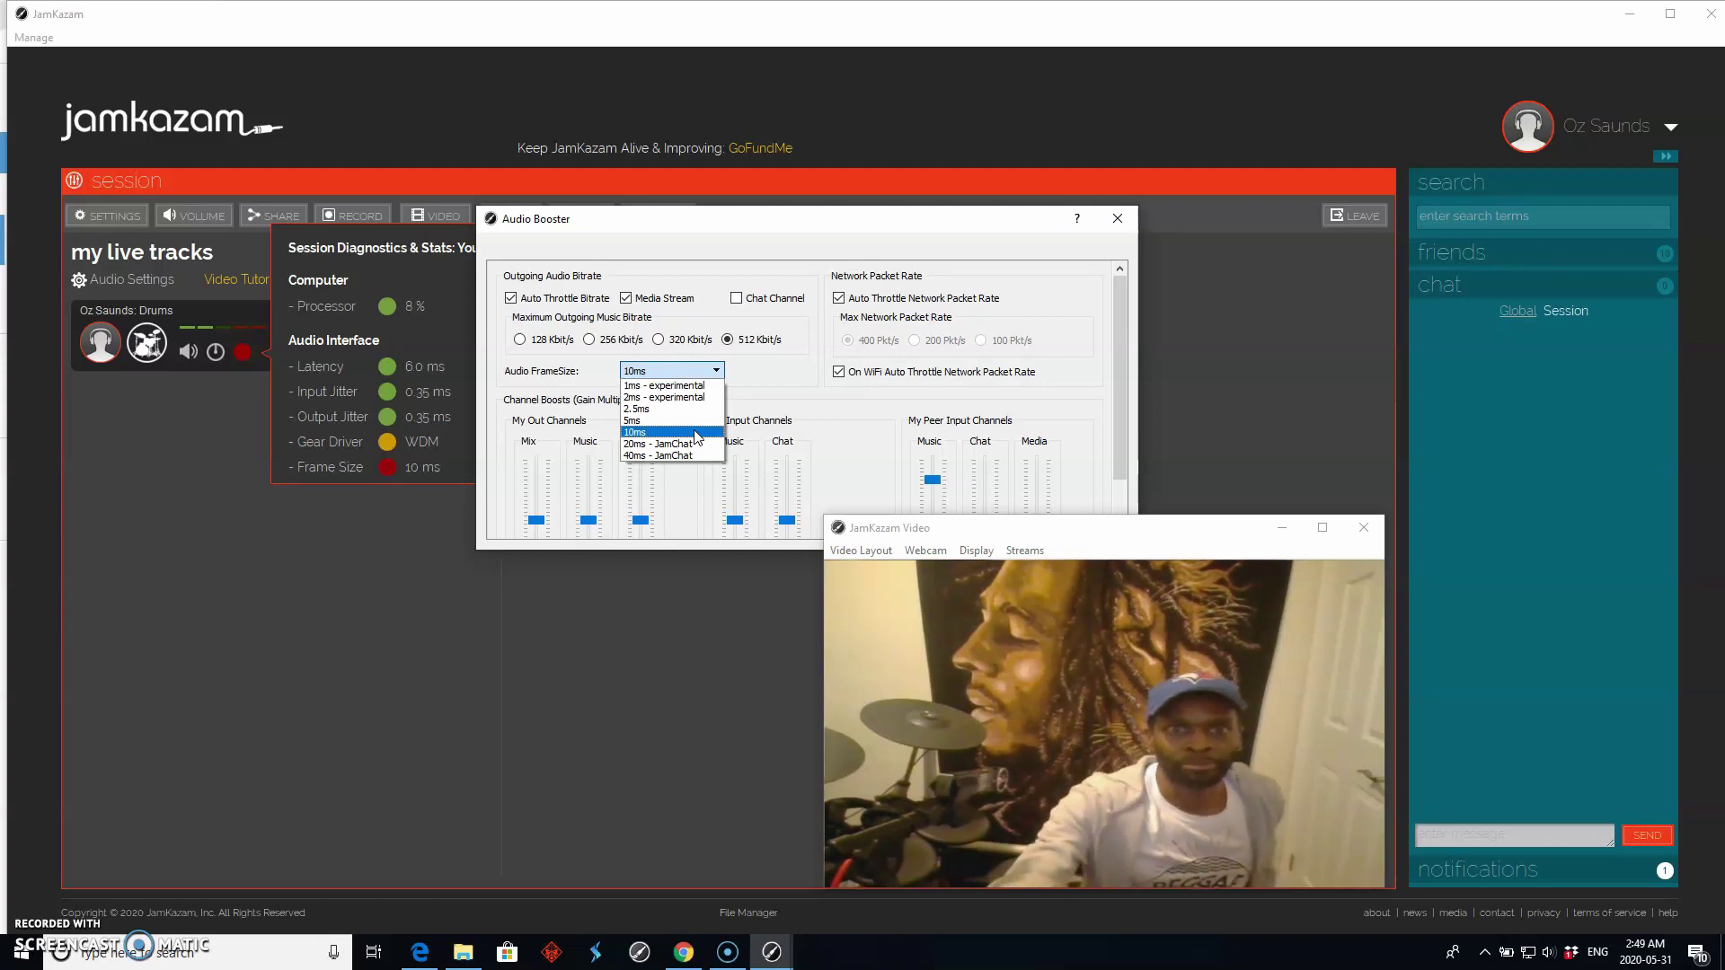
pyautogui.click(677, 418)
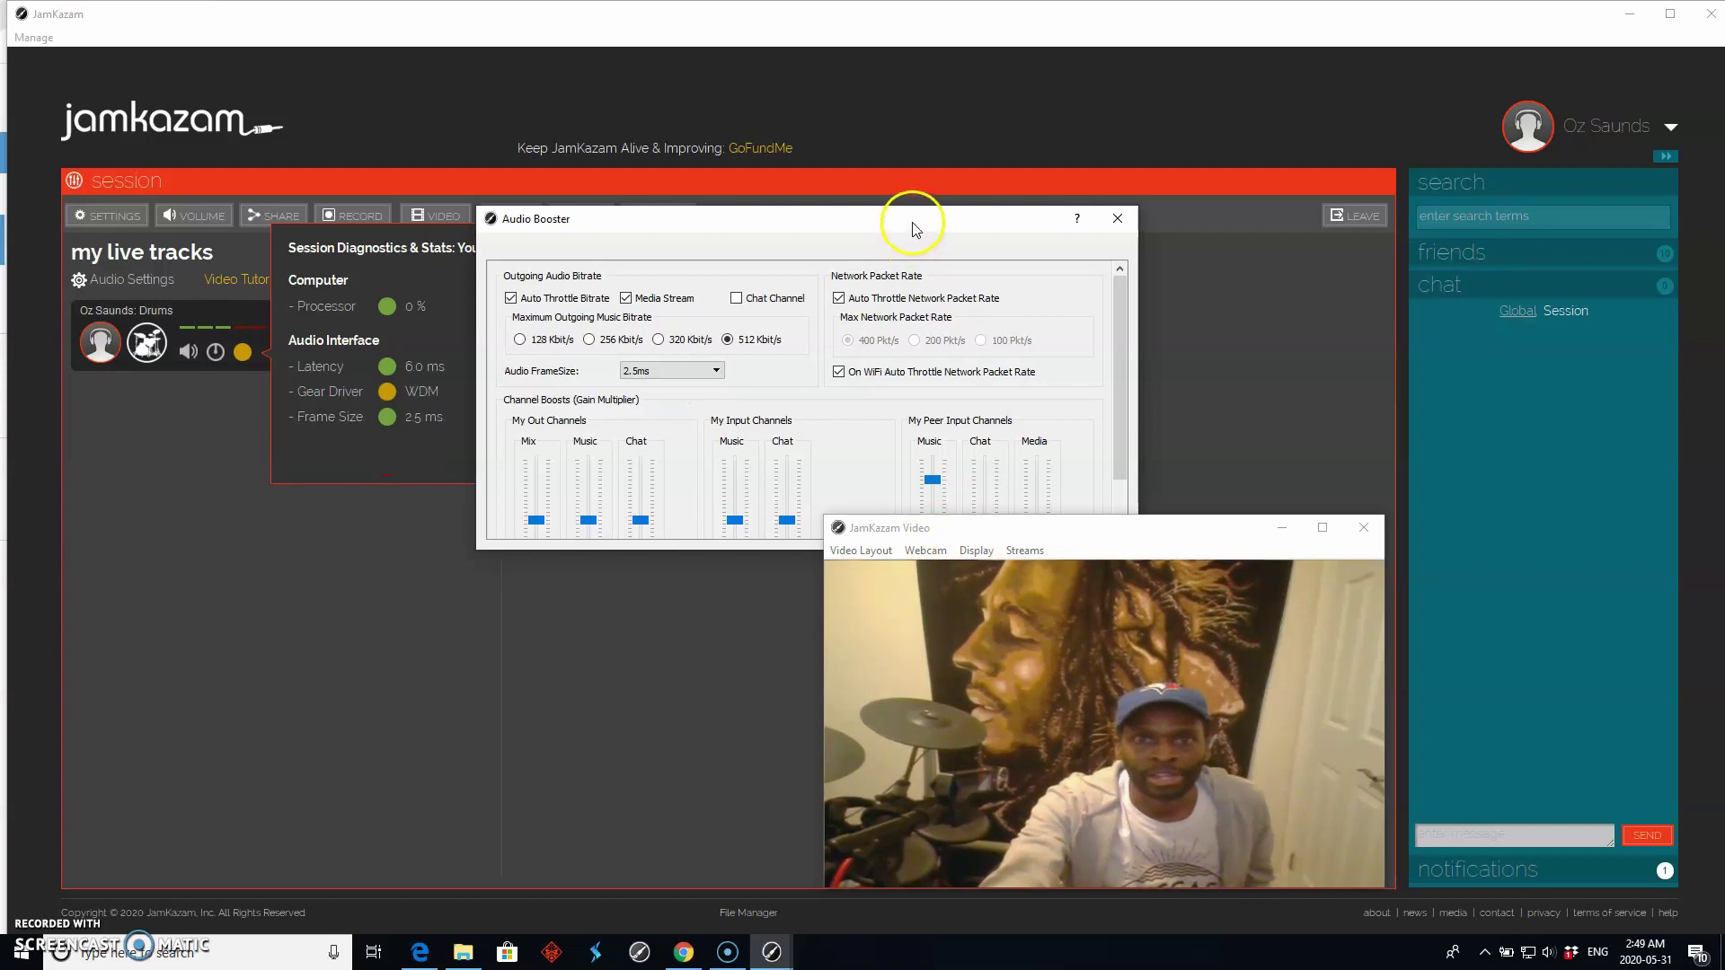
# Step: Close the Audio Booster dialog, leaving 2.5 ms frame size and 0.74 ms jitter
pyautogui.click(1118, 218)
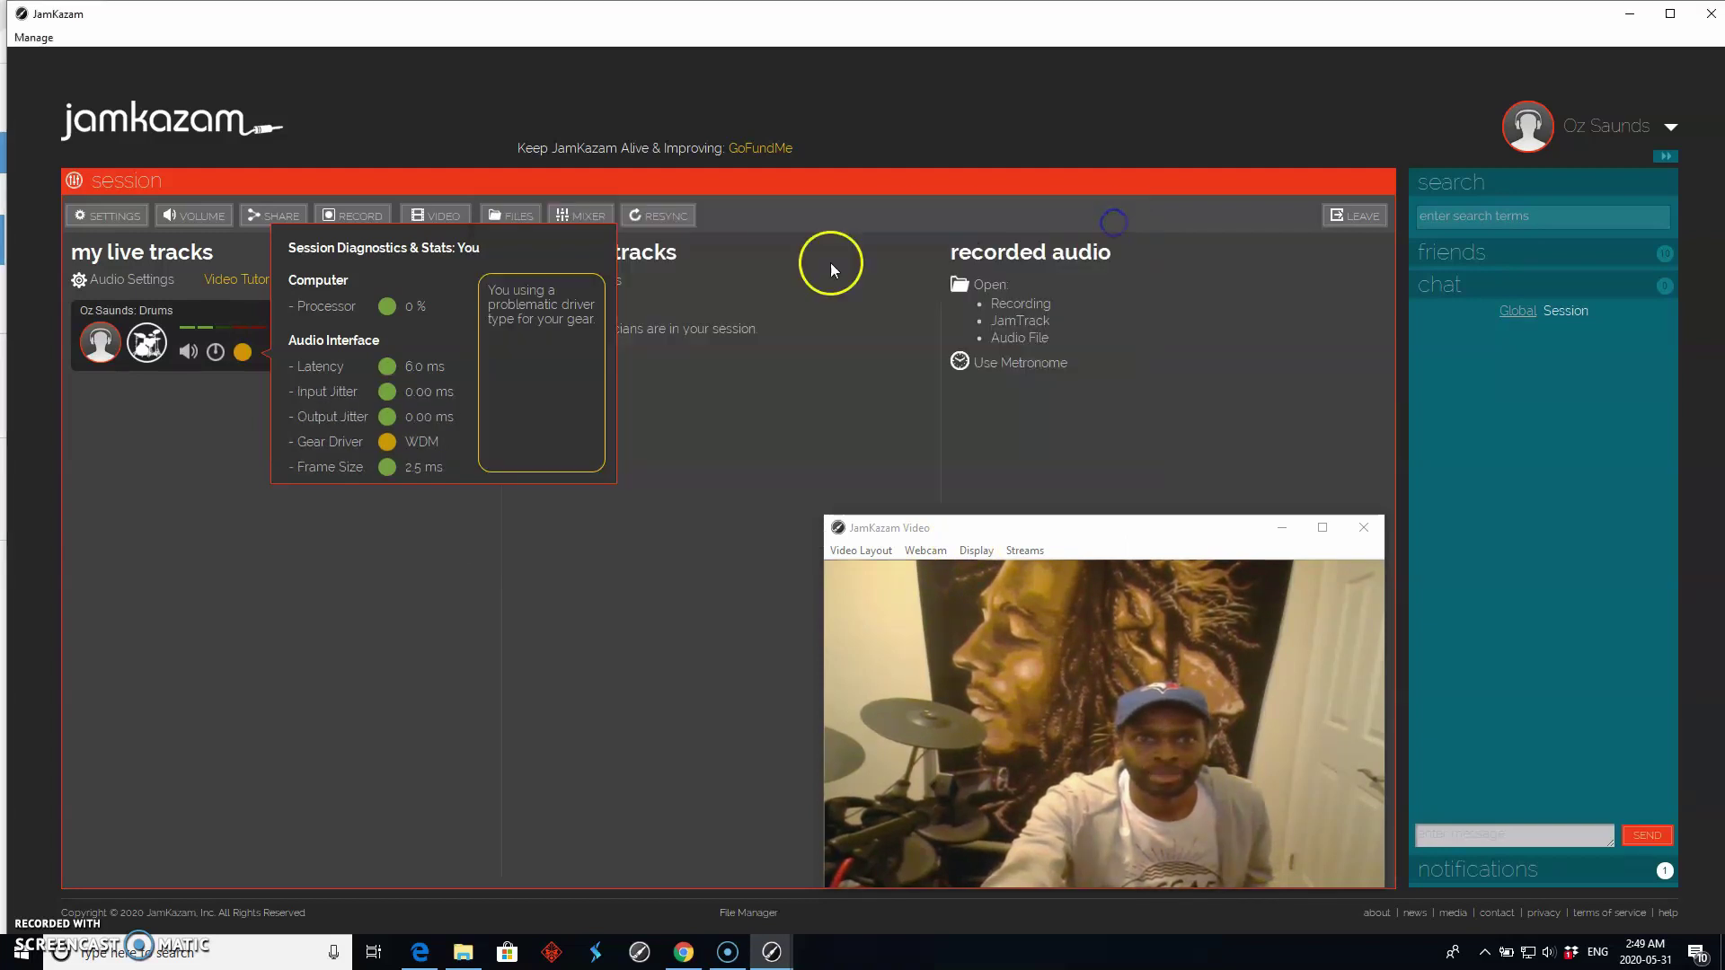
pyautogui.moveTo(443, 468)
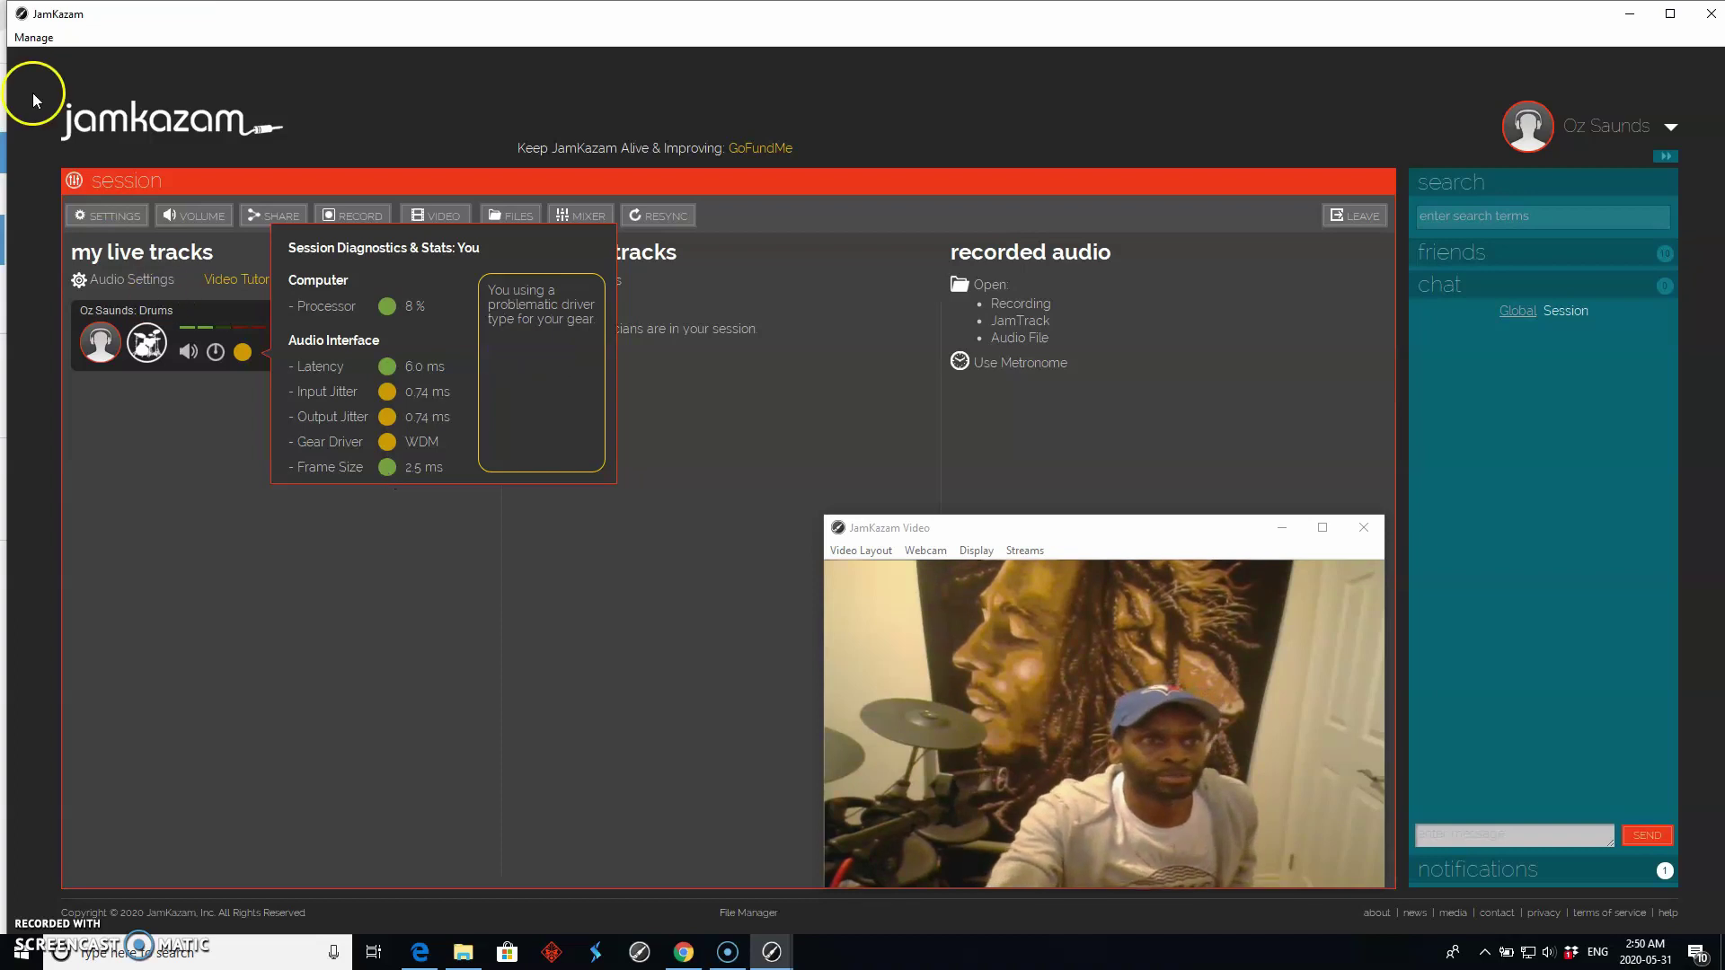
# Step: Set the outgoing music bitrate to 256 Kbit/s via Manage > Audio Settings > Audio Booster
pyautogui.click(33, 36)
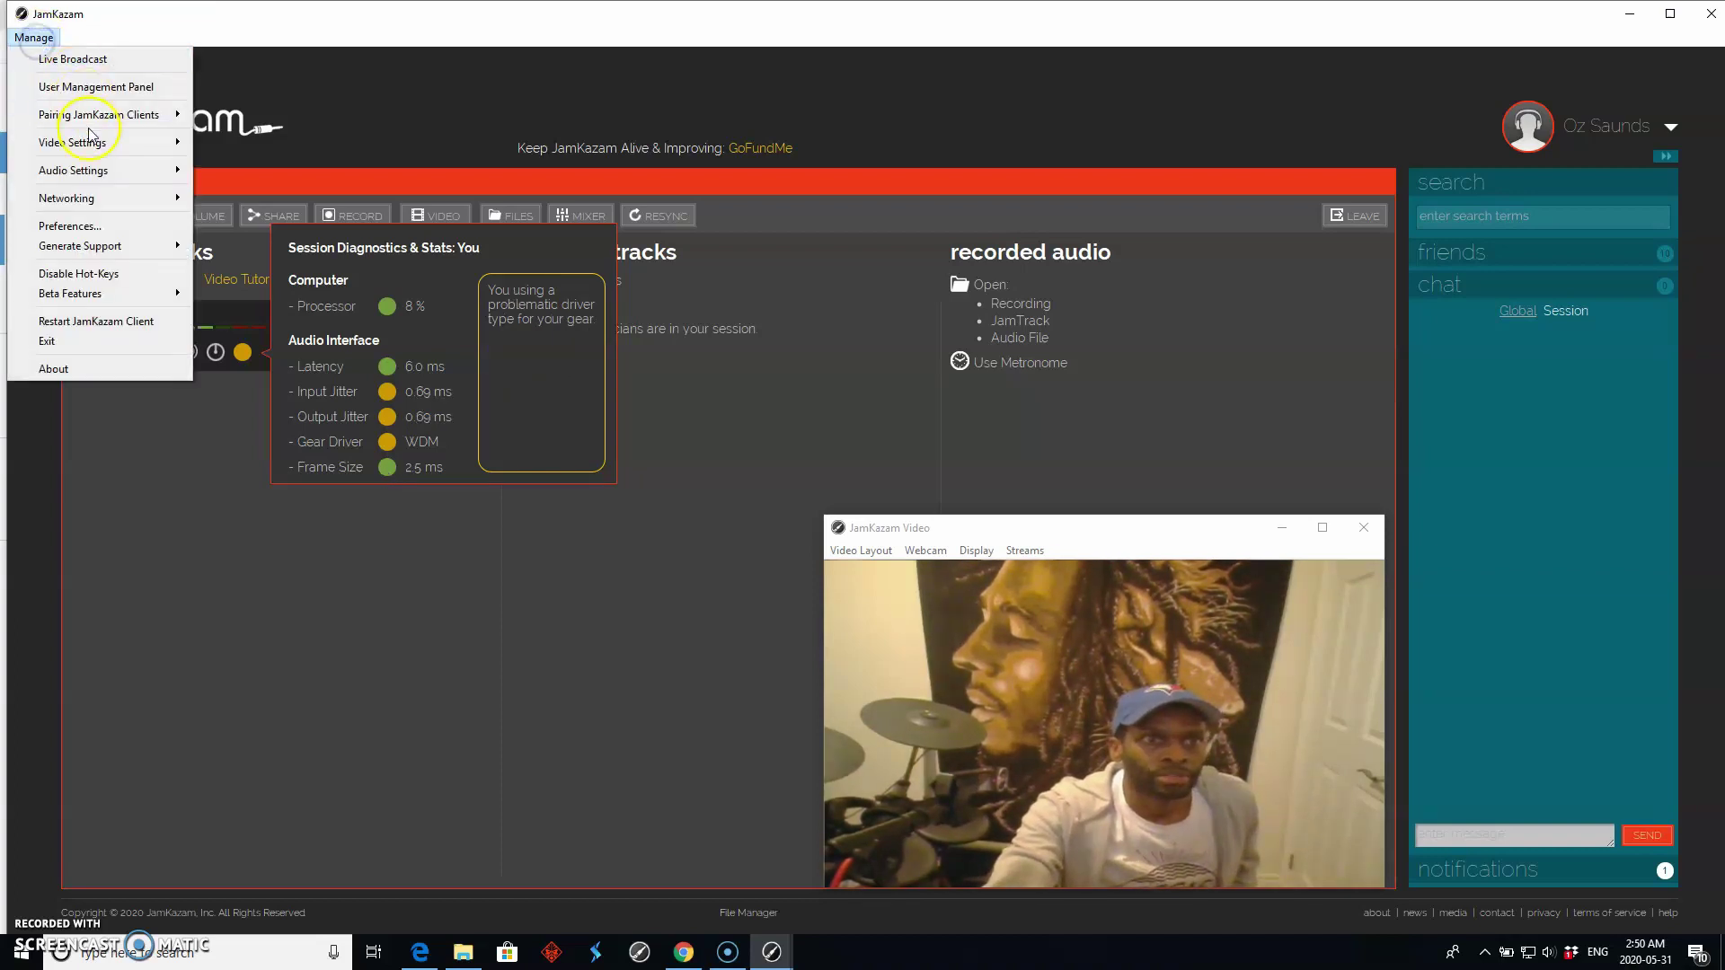
pyautogui.moveTo(108, 170)
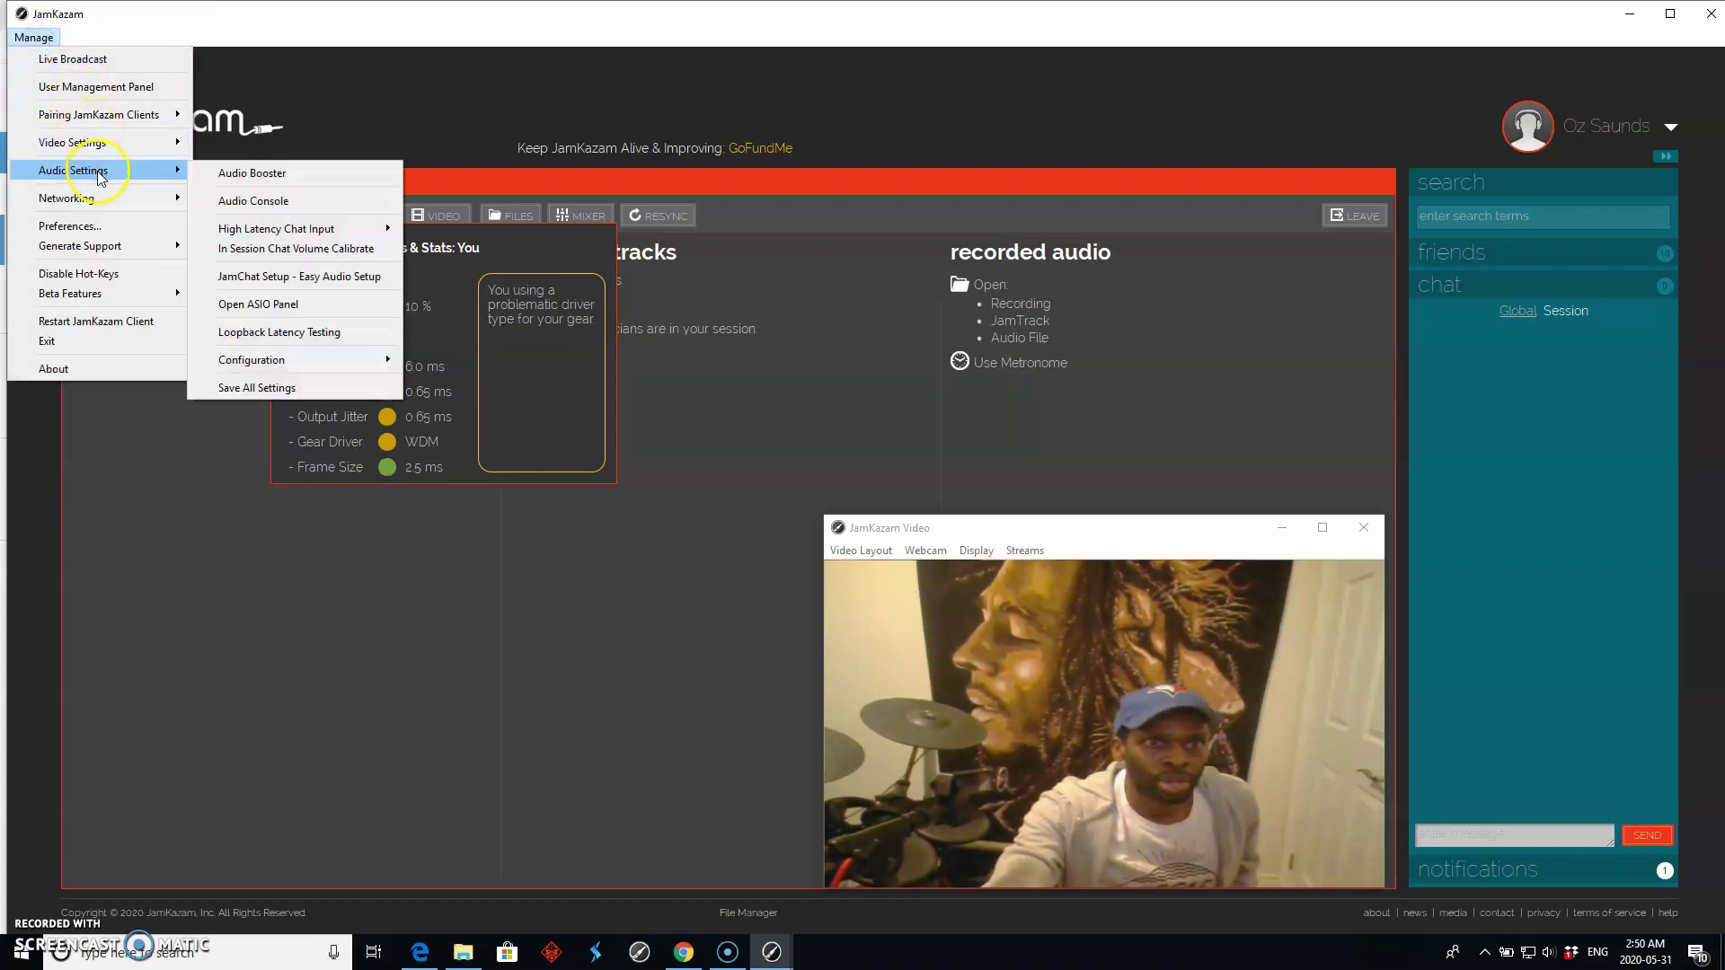
pyautogui.click(303, 177)
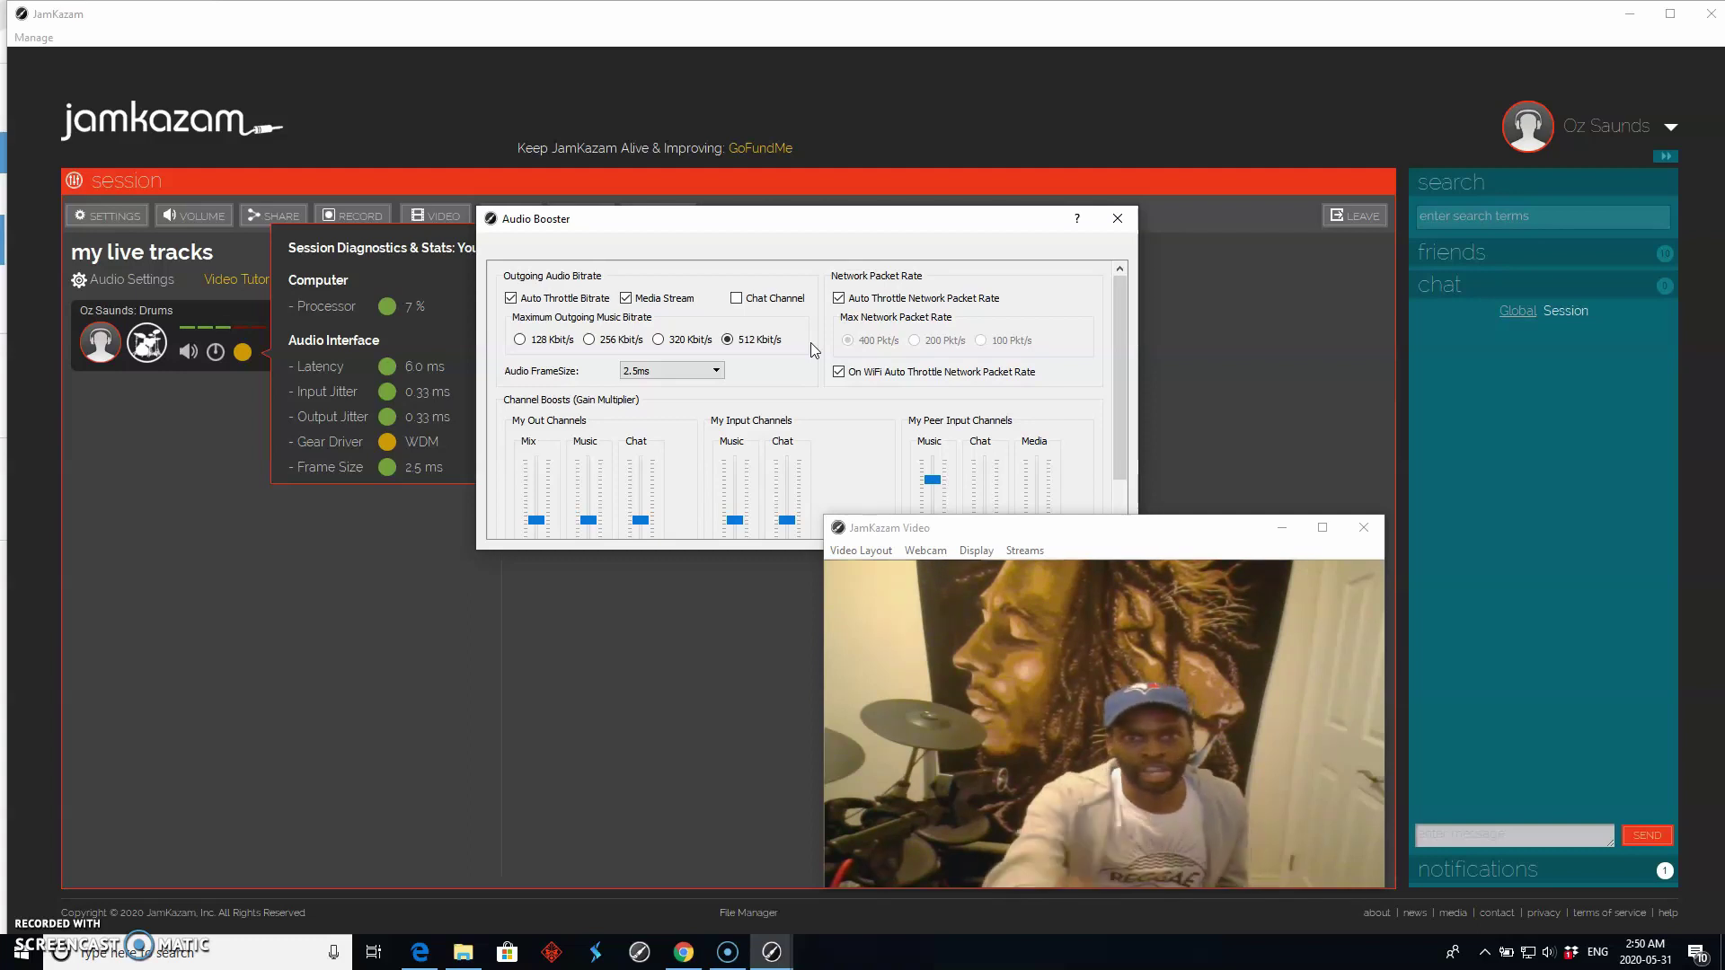
pyautogui.click(588, 341)
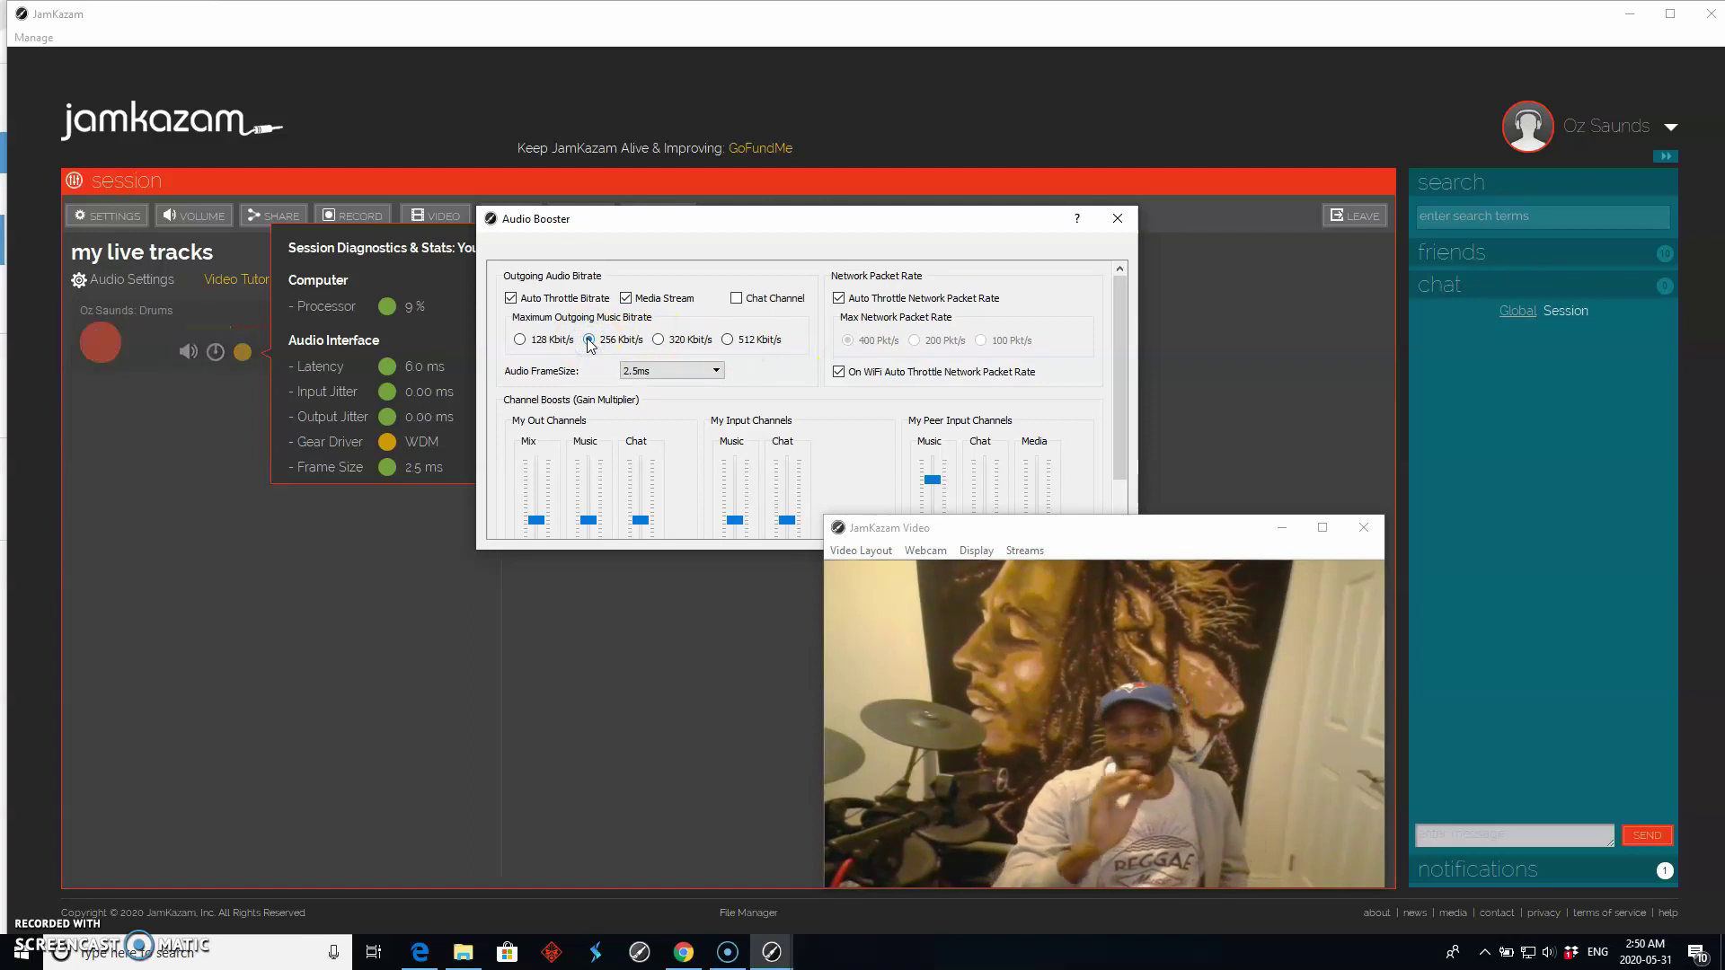
# Step: Move the video window aside and close the Audio Booster dialog
pyautogui.click(1137, 561)
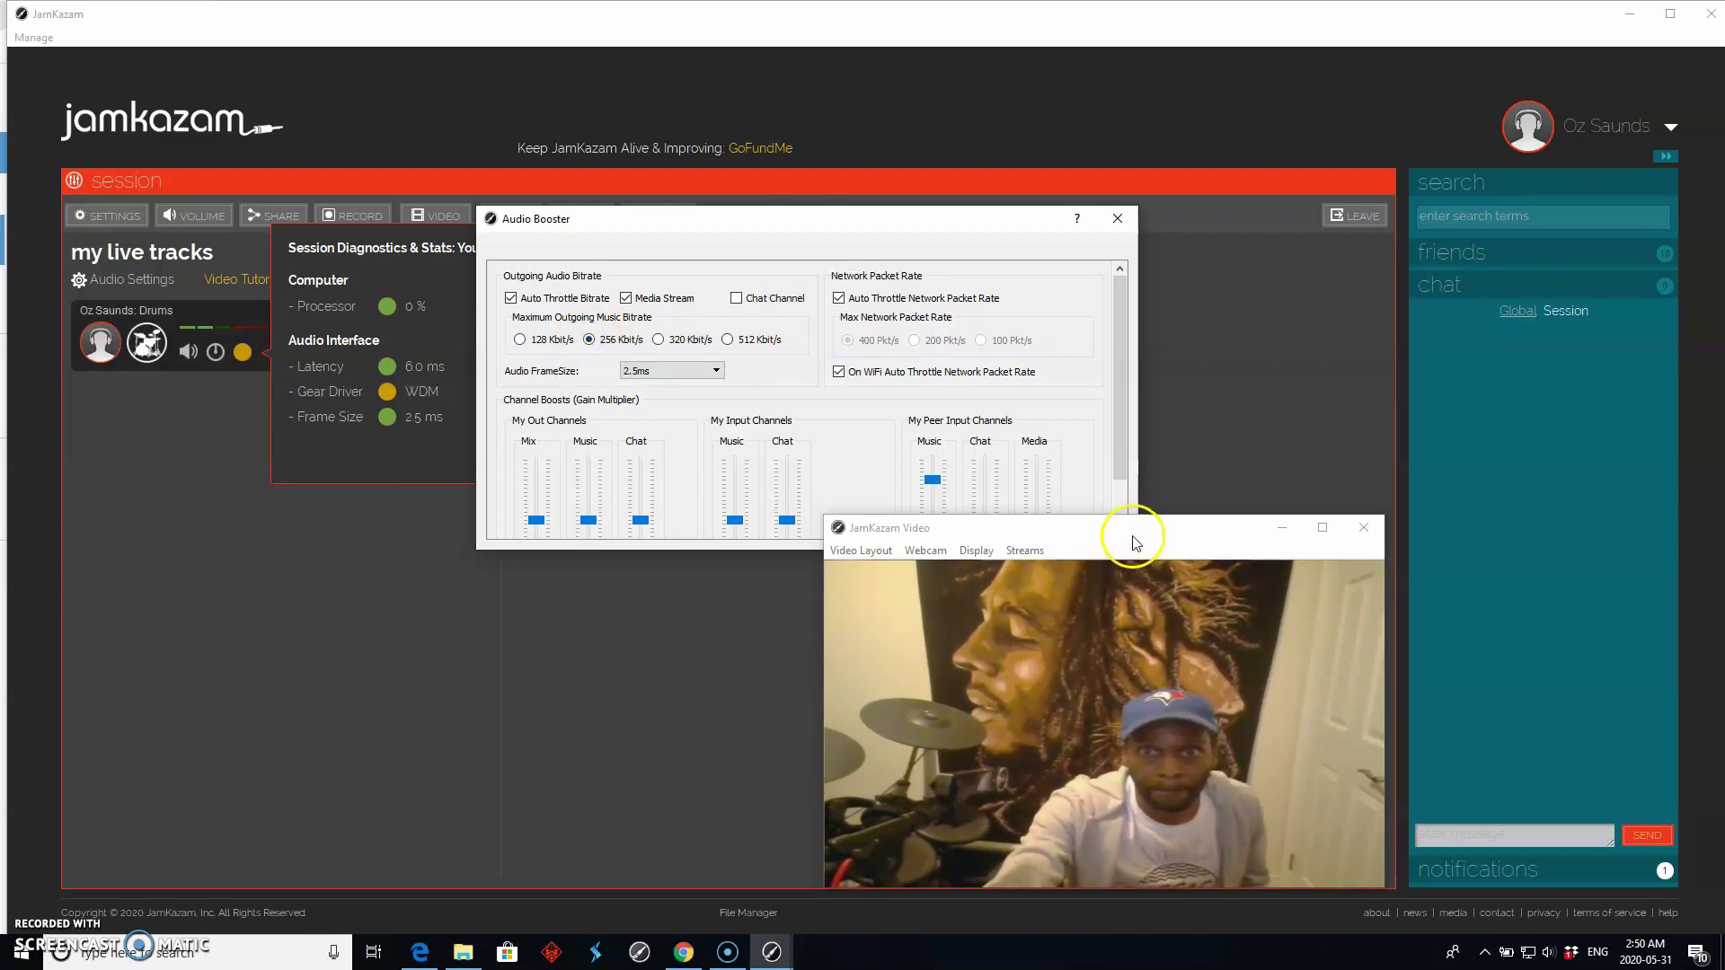
pyautogui.moveTo(1128, 537); pyautogui.dragTo(1137, 700)
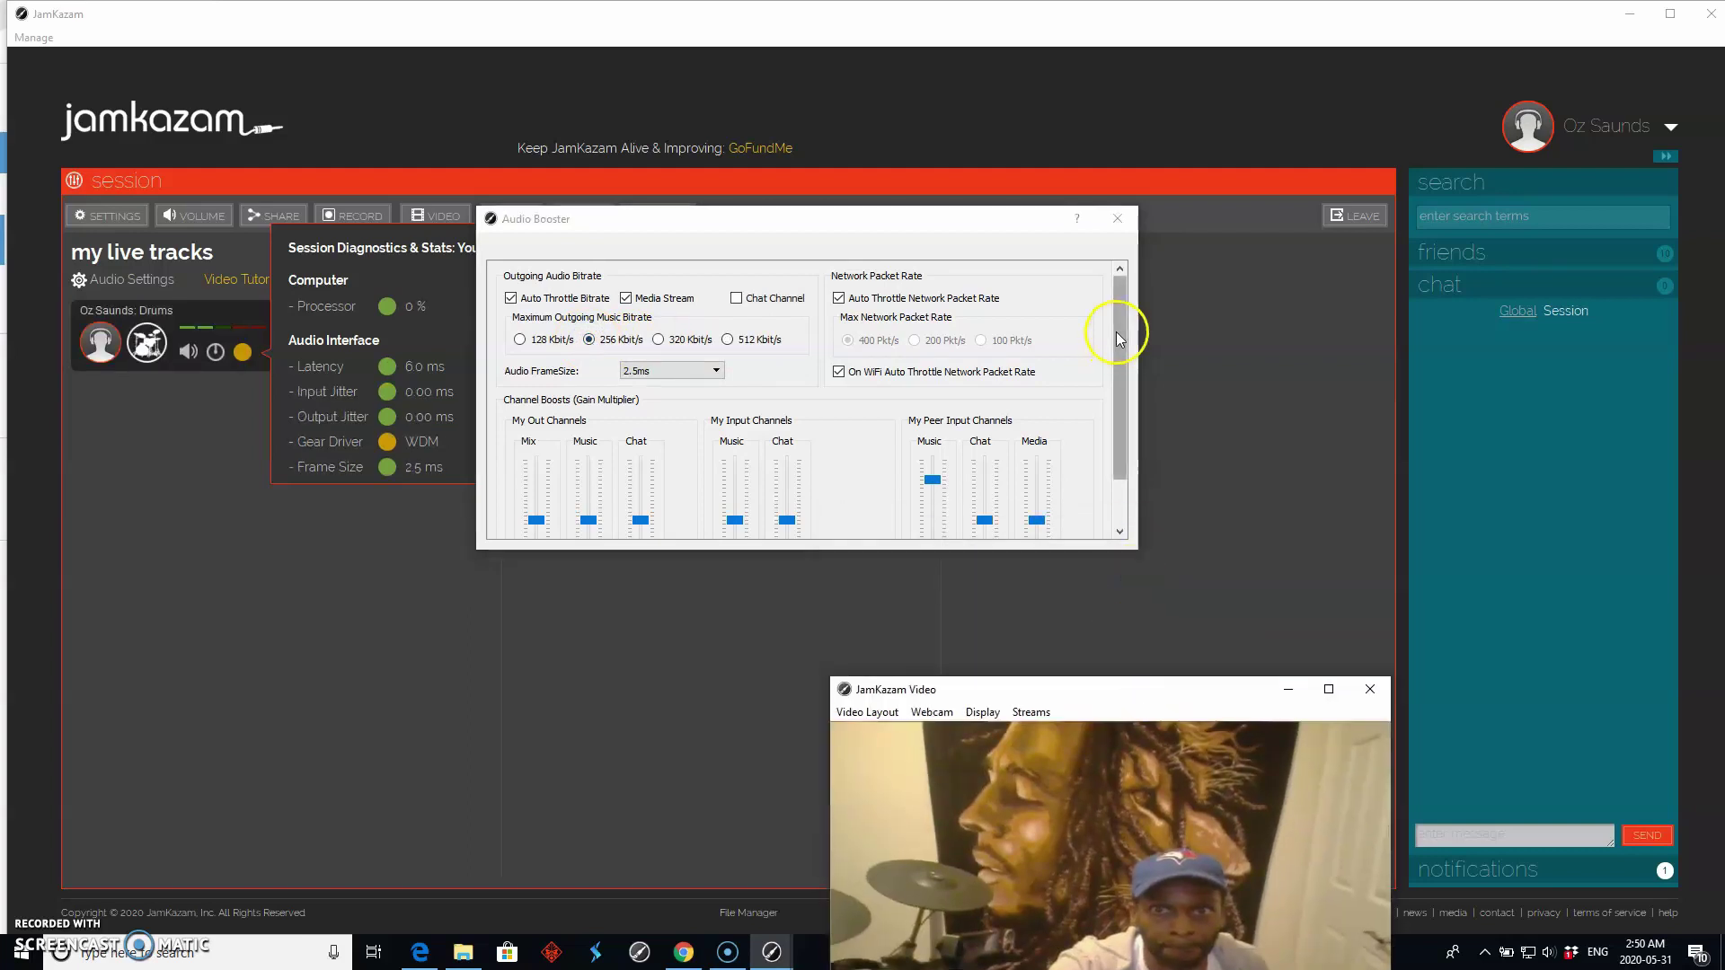
pyautogui.click(1121, 217)
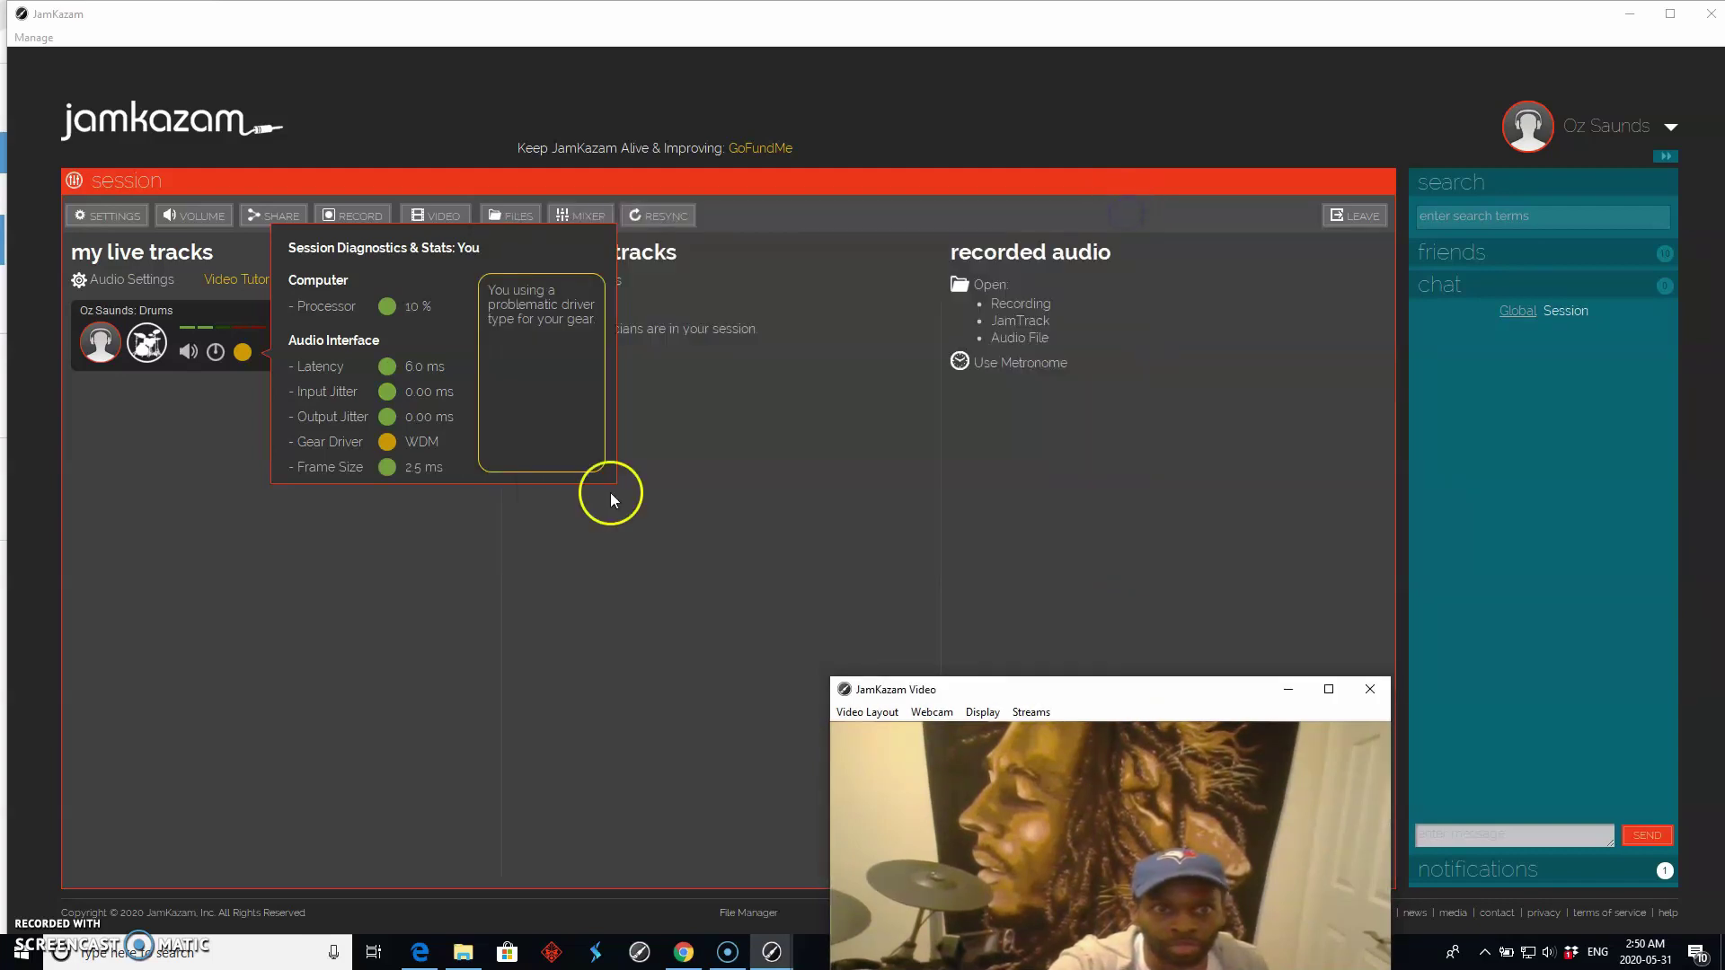
# Step: Resync the session audio and drag the JamKazam Video window higher up
pyautogui.click(683, 216)
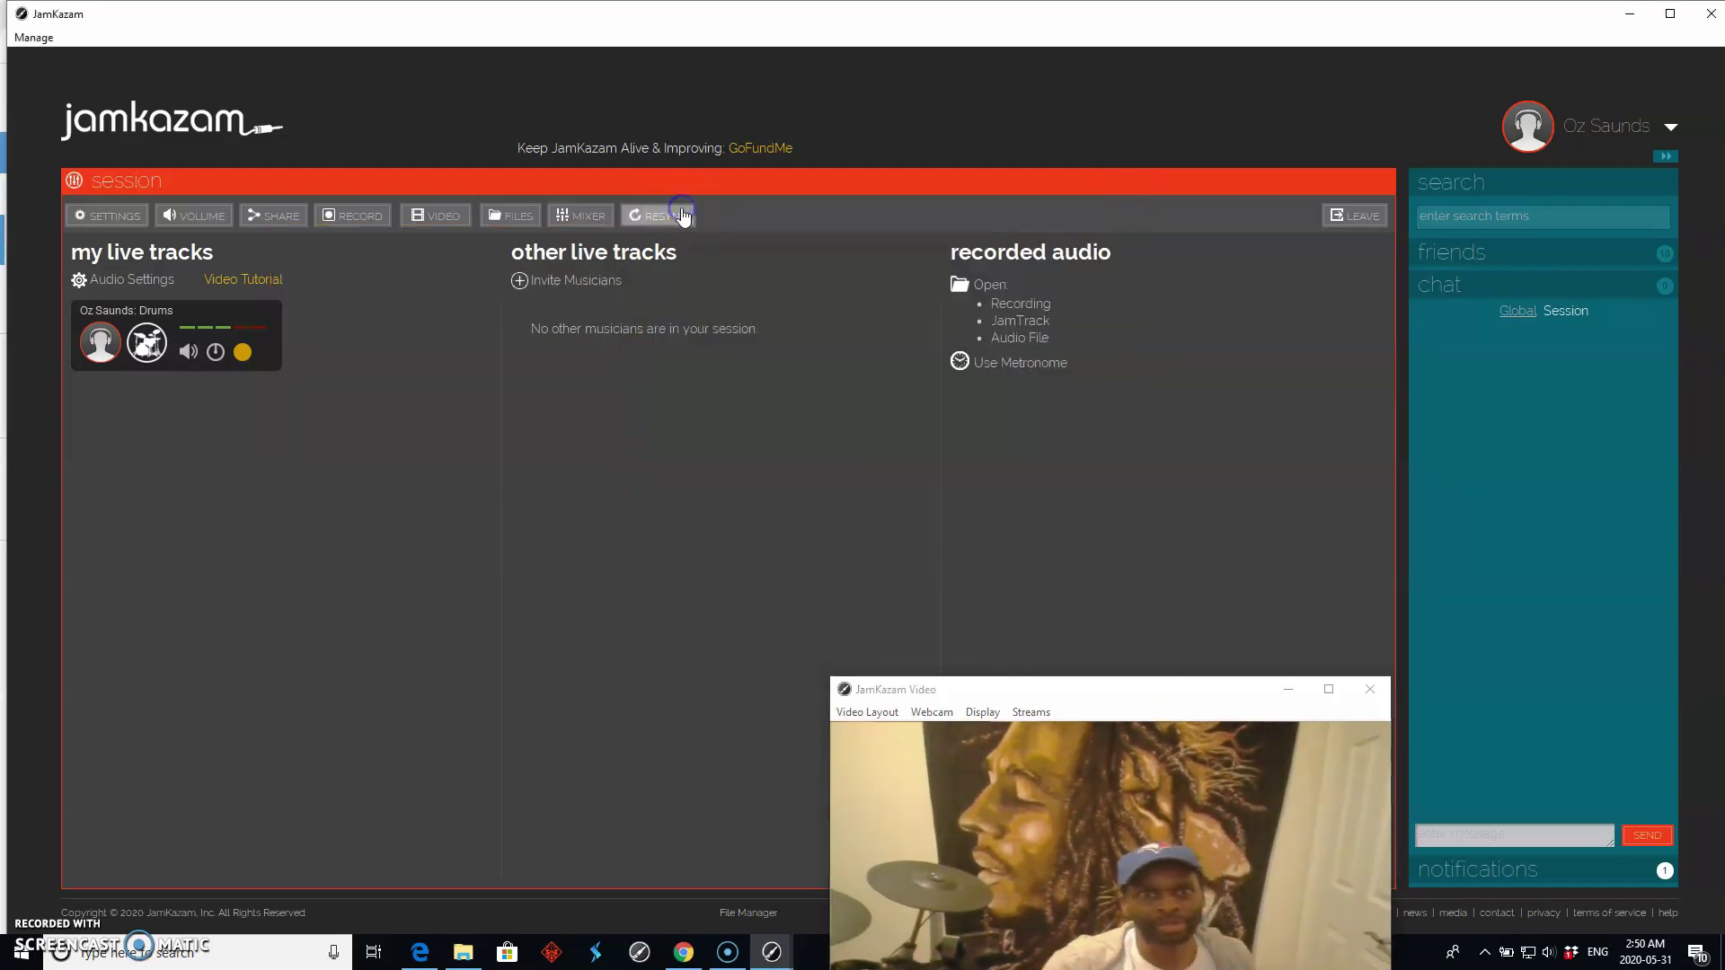
pyautogui.click(629, 529)
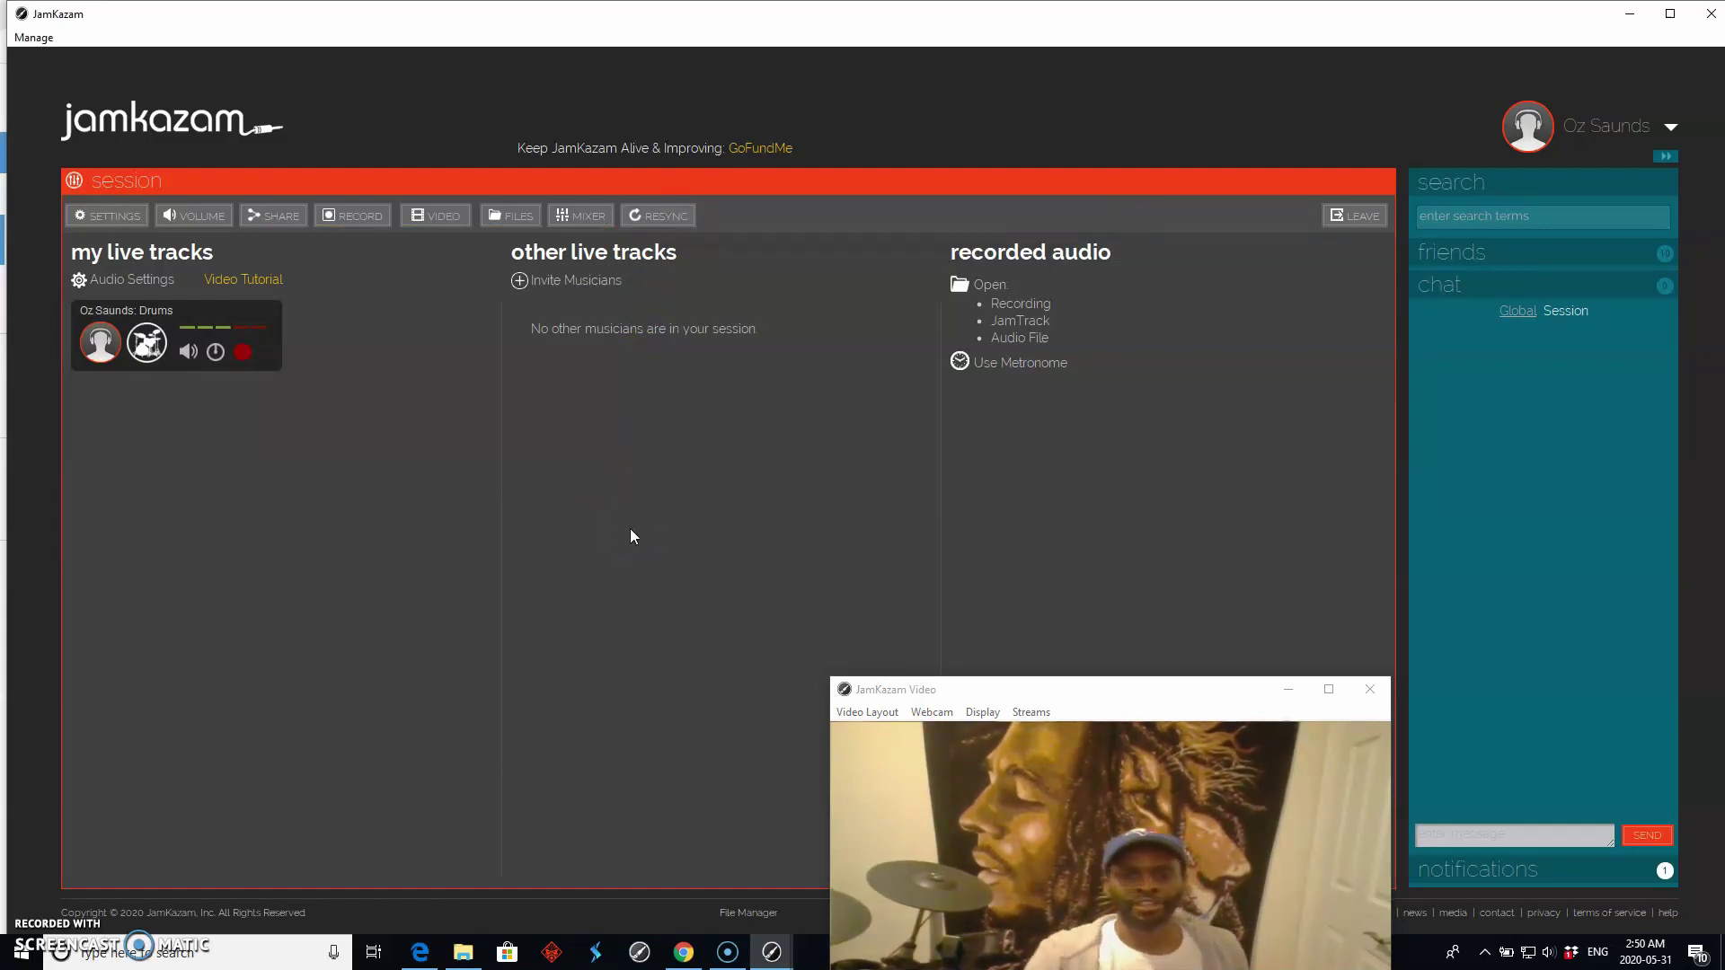
pyautogui.click(1087, 694)
pyautogui.moveTo(1114, 692); pyautogui.dragTo(1114, 522)
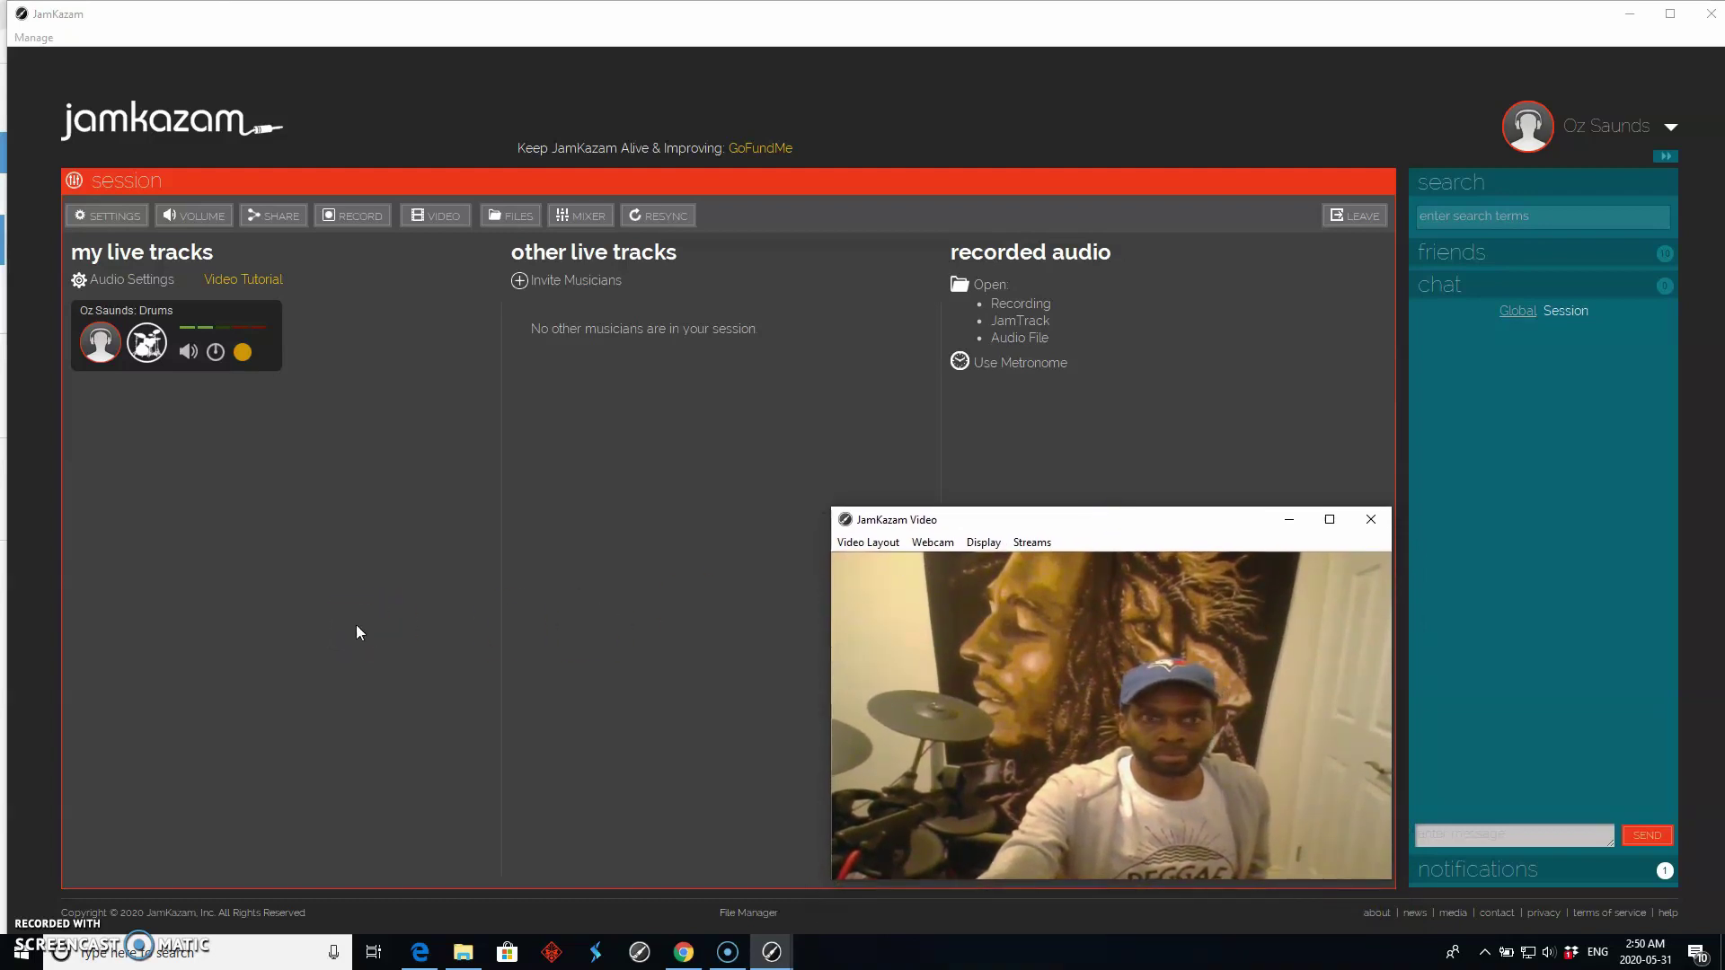
pyautogui.moveTo(243, 358)
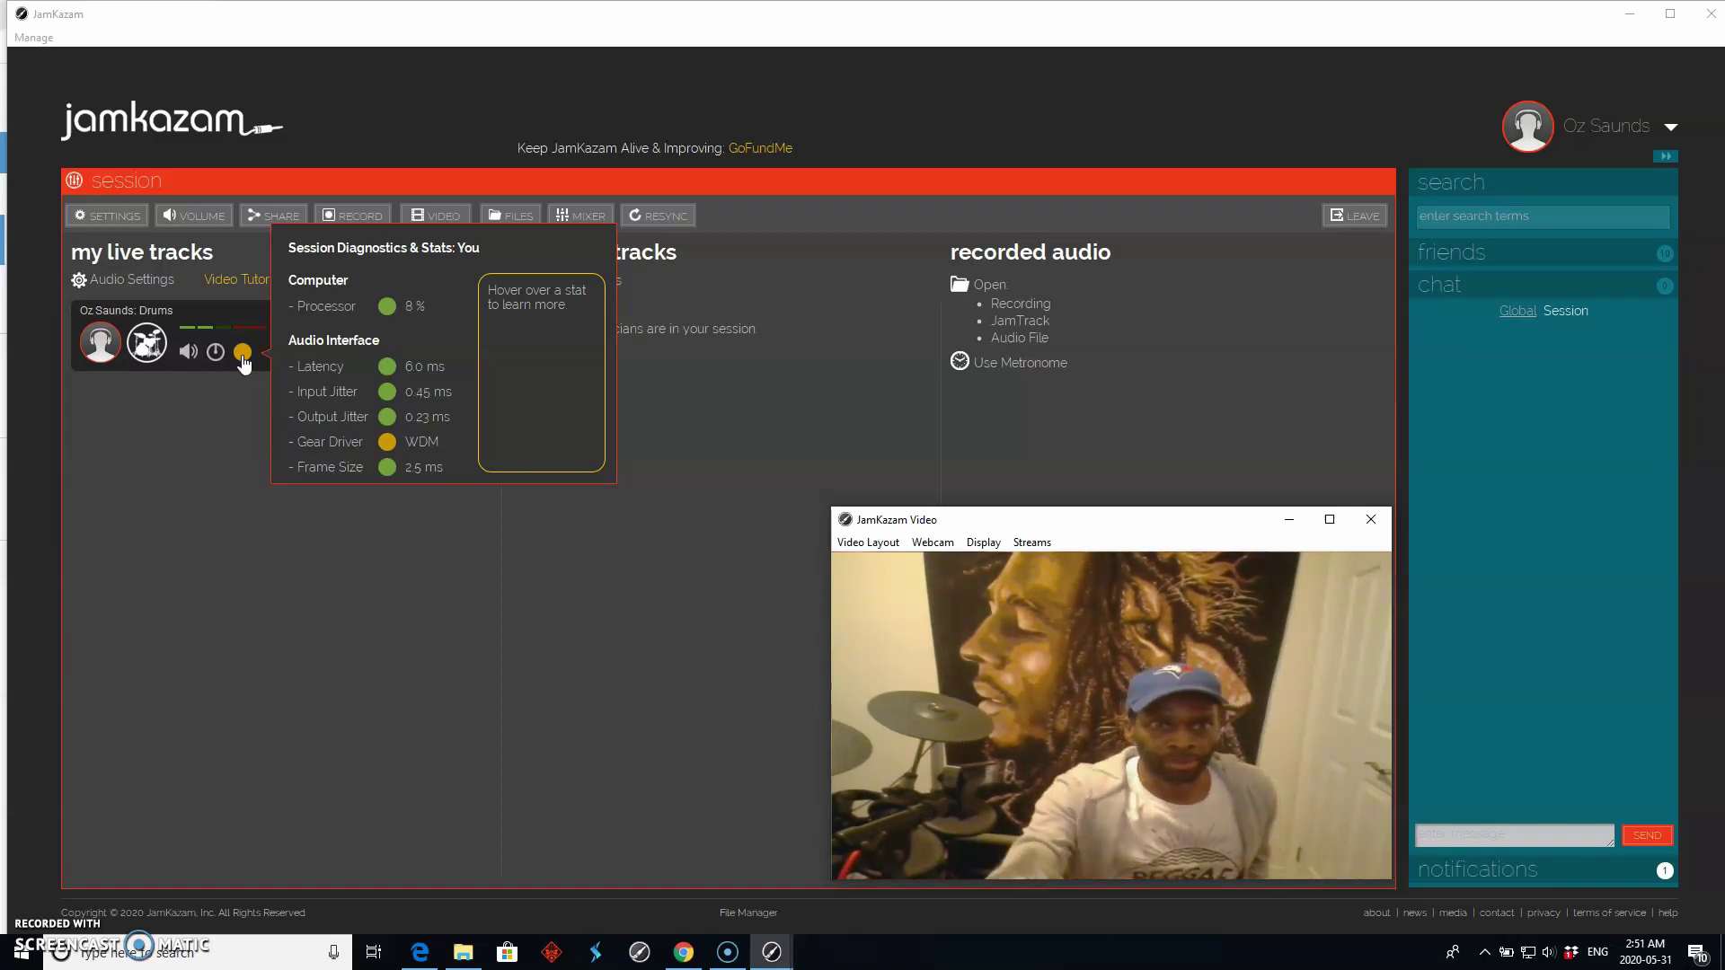
pyautogui.moveTo(369, 426)
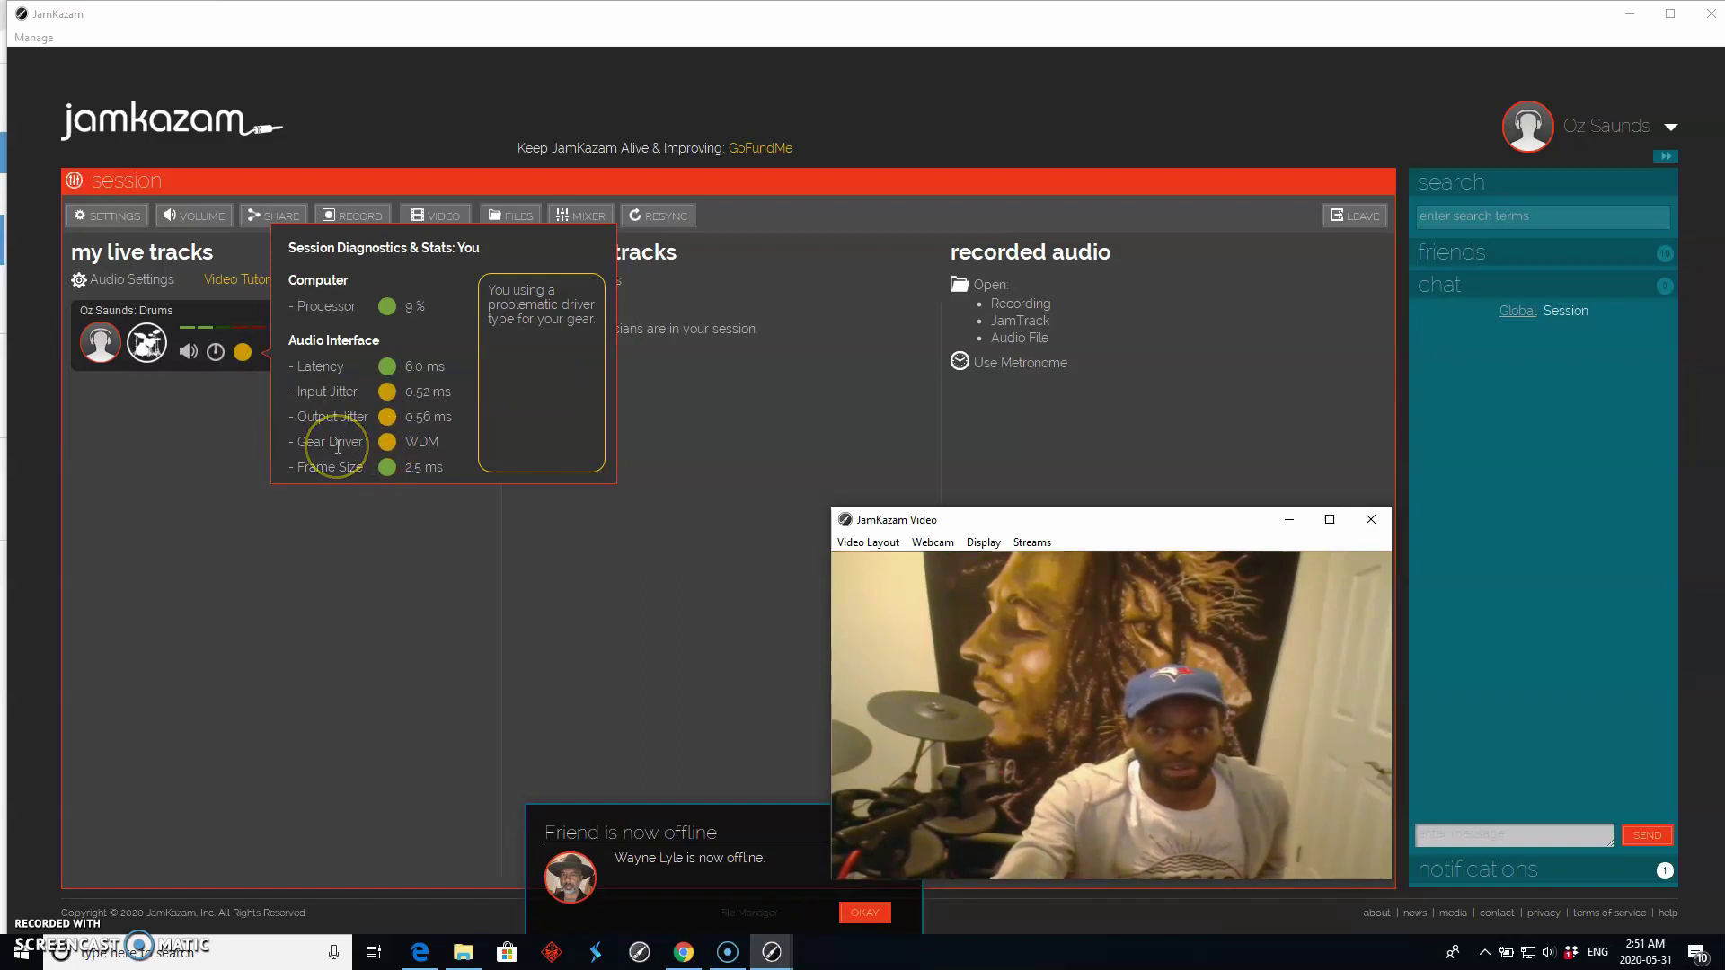
pyautogui.moveTo(365, 482)
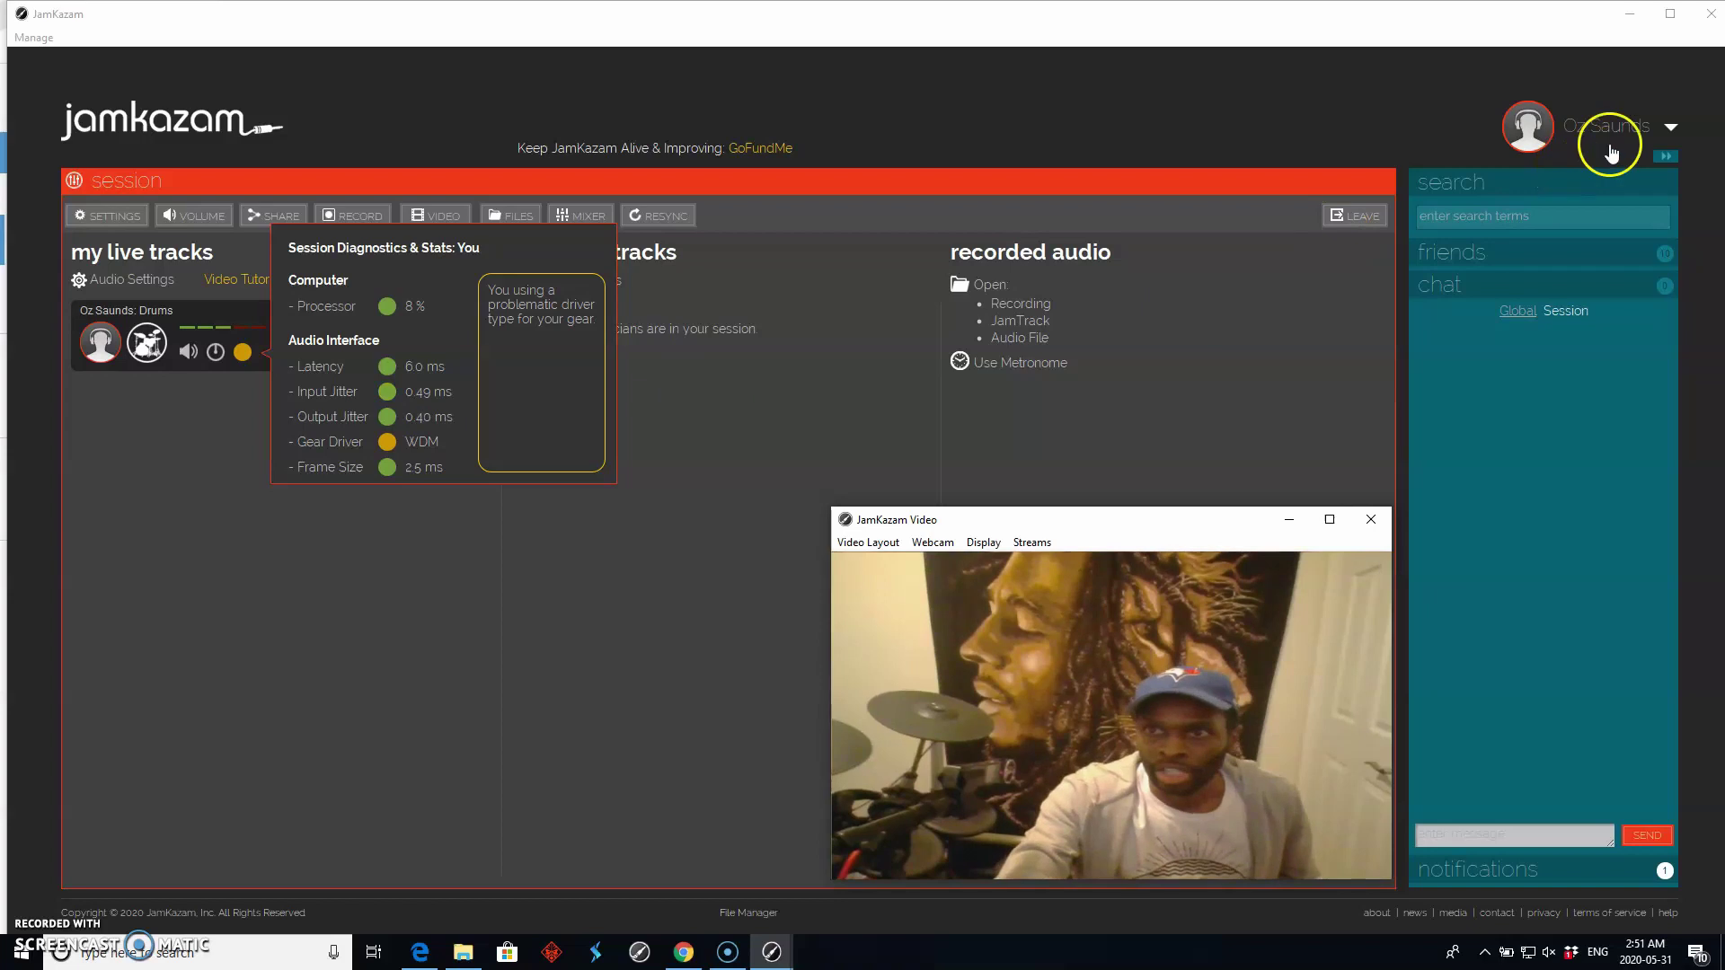
# Step: Leave the session for the audio gear setup, dismissing the rating request with 'Not now, thanks'
pyautogui.click(1671, 135)
pyautogui.click(1632, 235)
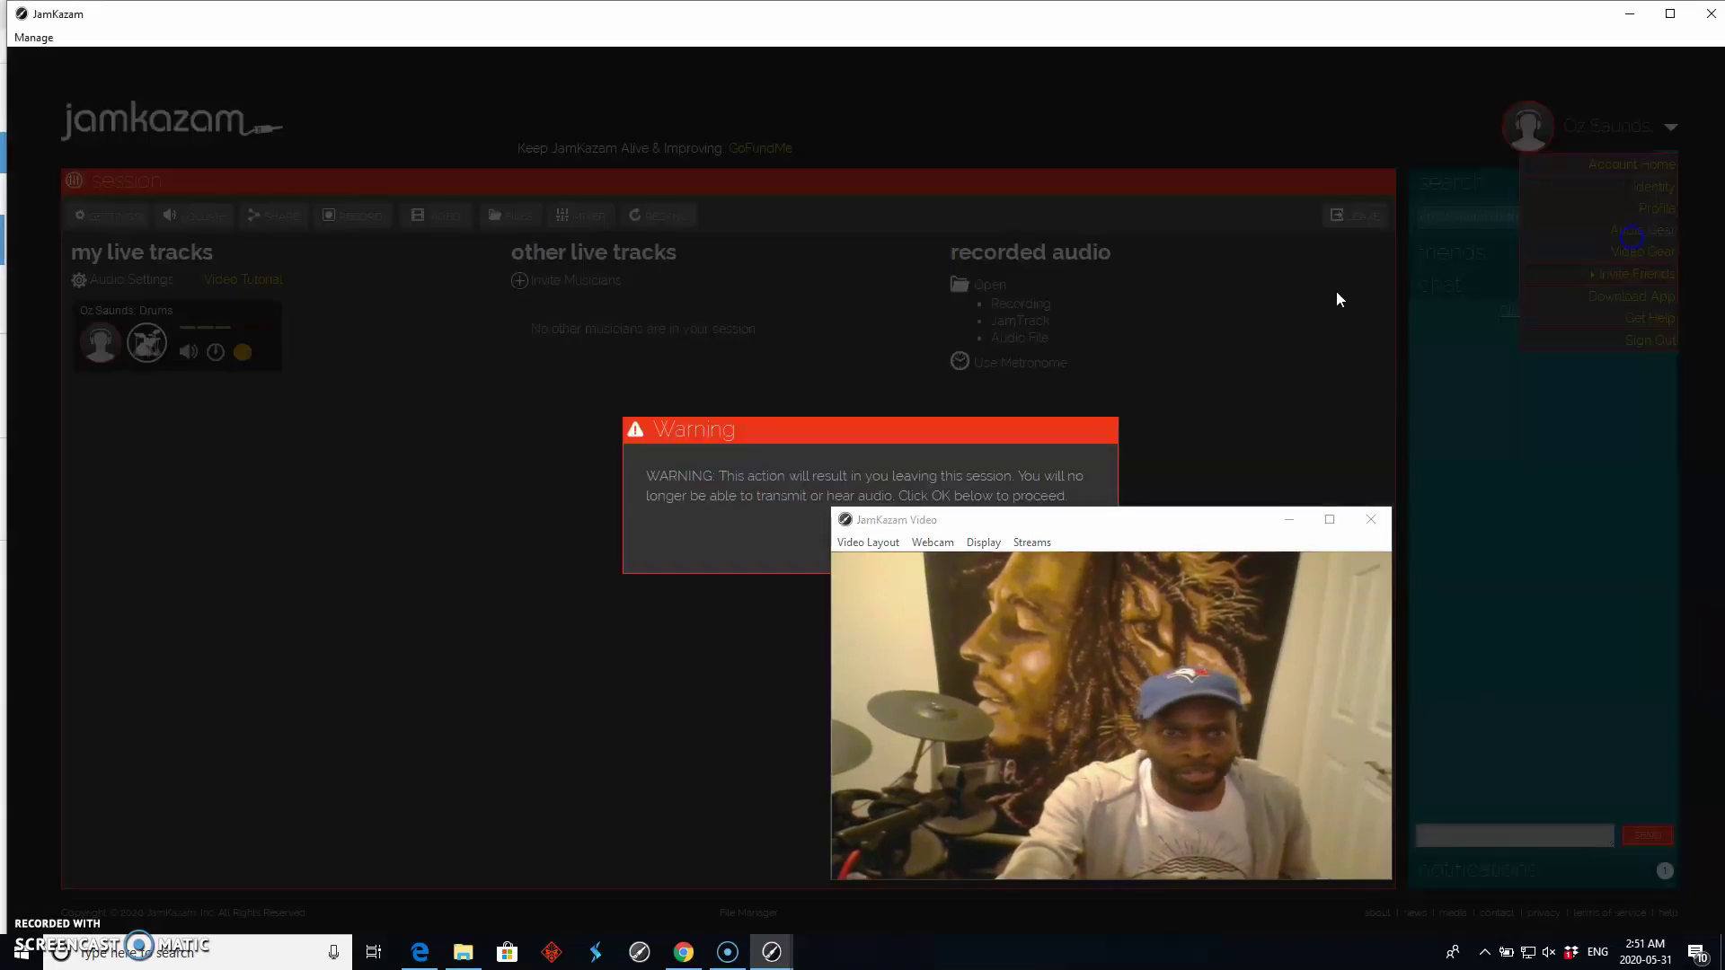
pyautogui.moveTo(1105, 526); pyautogui.dragTo(1082, 656)
pyautogui.click(1070, 543)
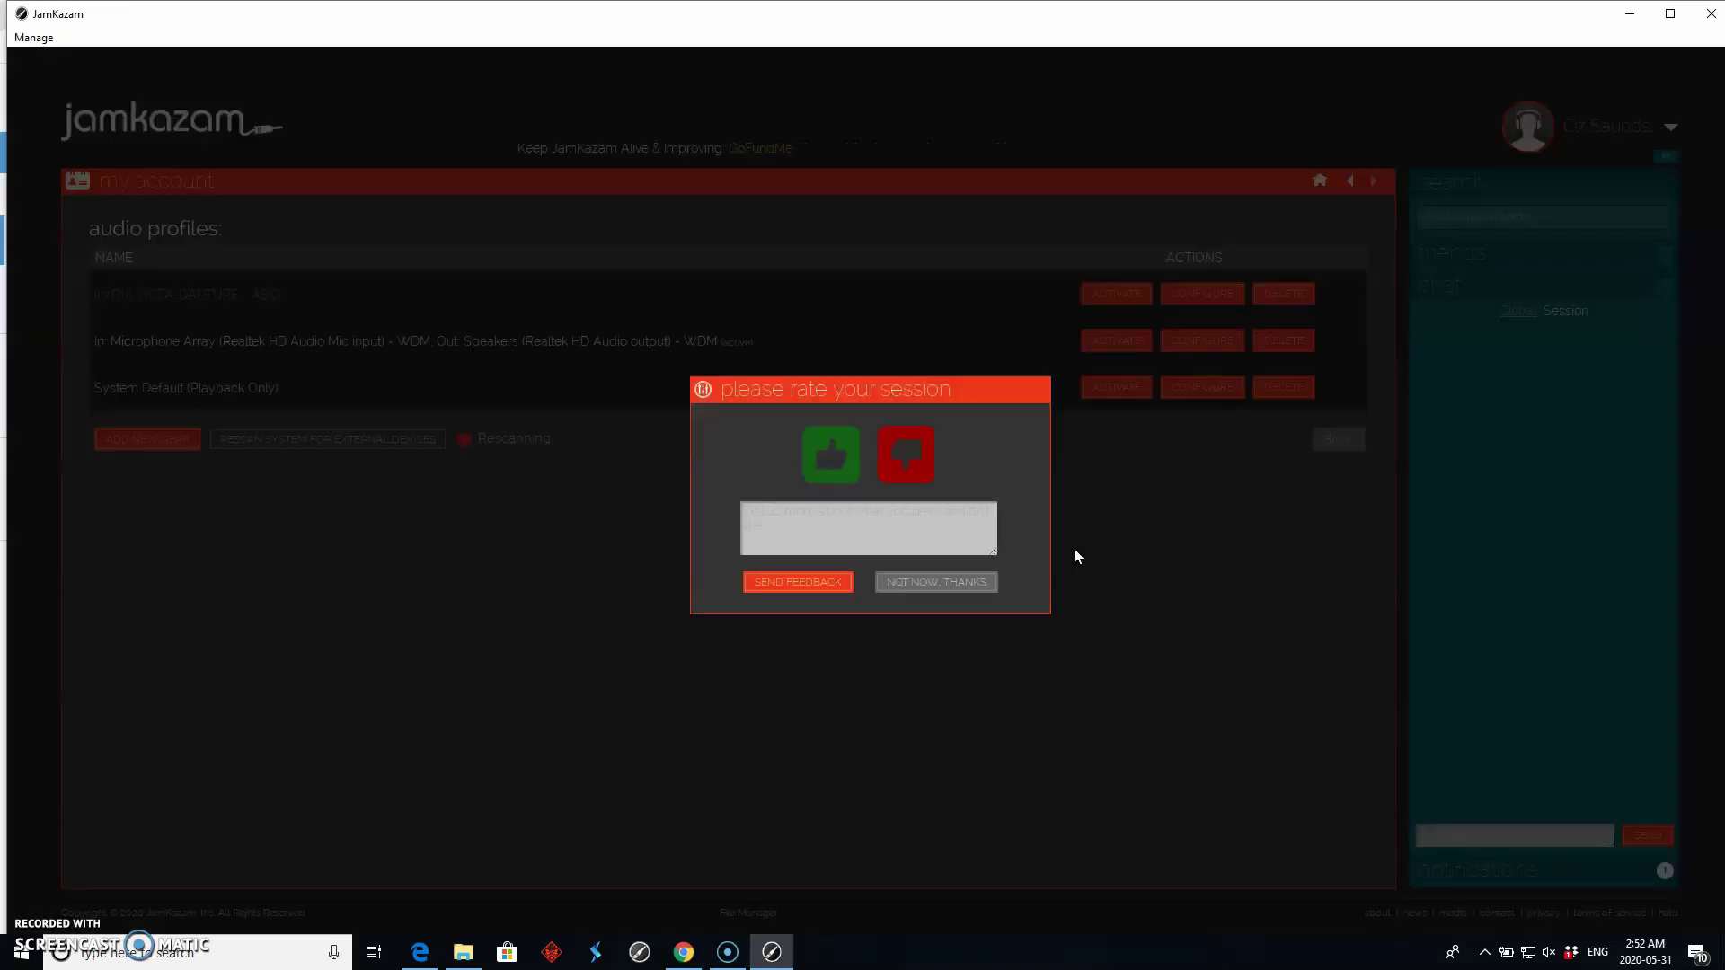
pyautogui.click(1070, 550)
pyautogui.click(962, 579)
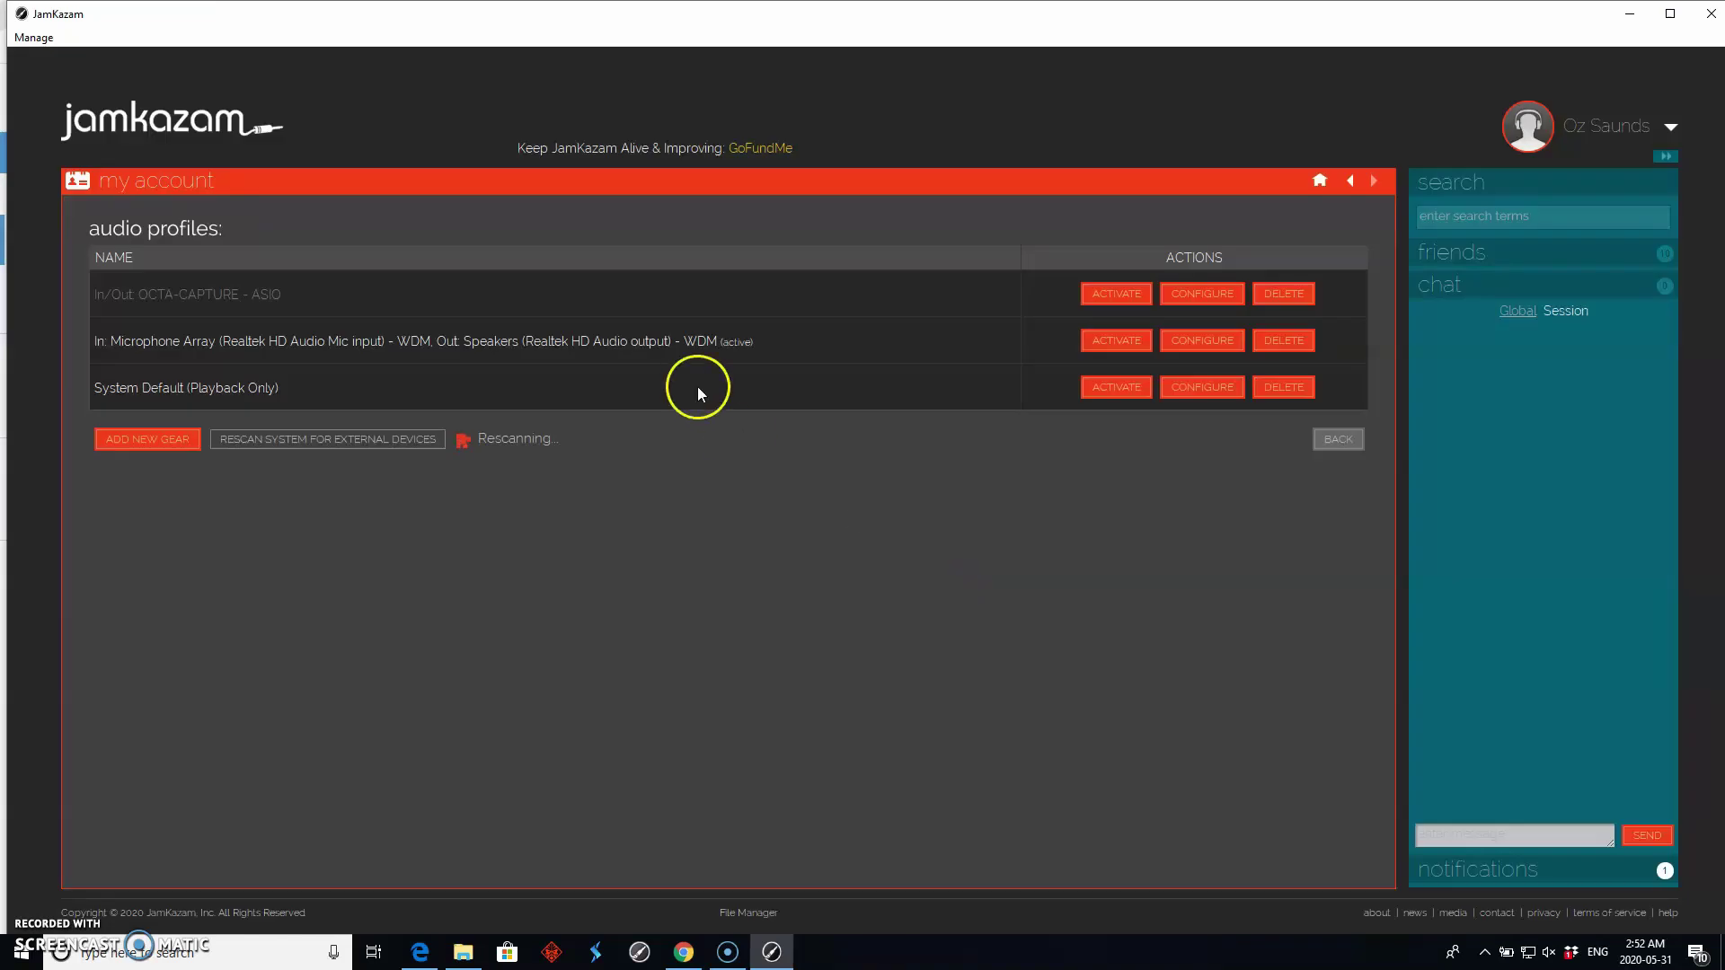
# Step: Activate the In/Out: OCTA-CAPTURE - ASIO profile in place of the Realtek microphone profile
pyautogui.moveTo(770, 340); pyautogui.dragTo(97, 347)
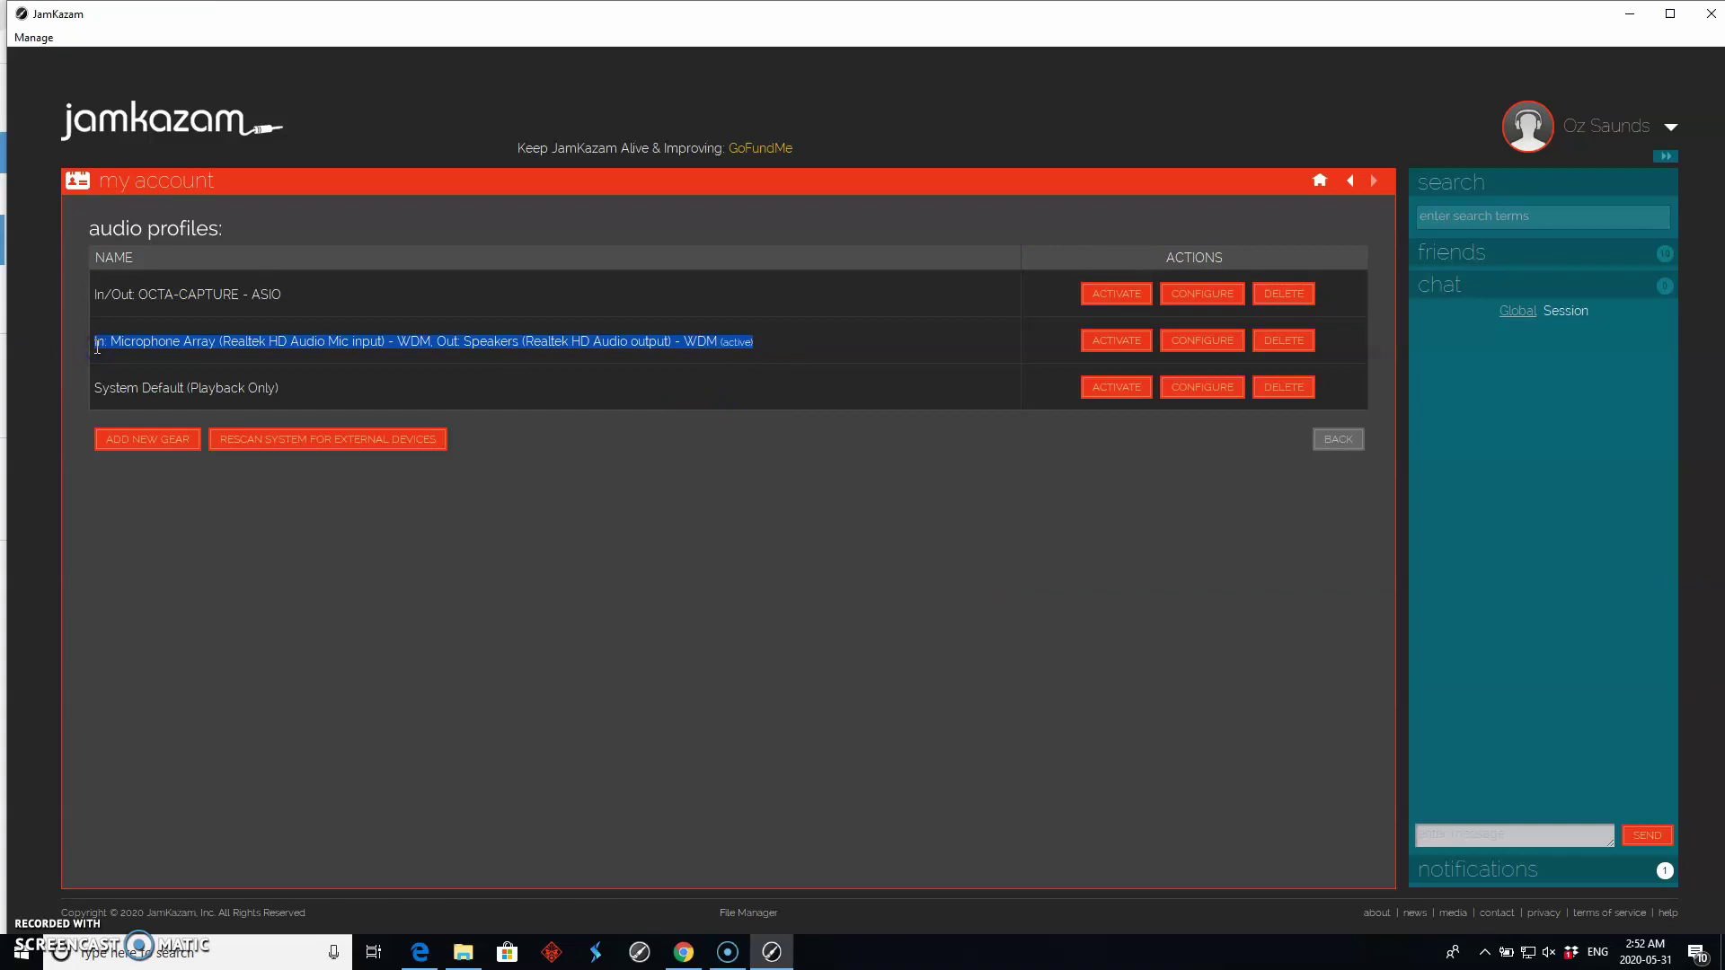
pyautogui.click(776, 358)
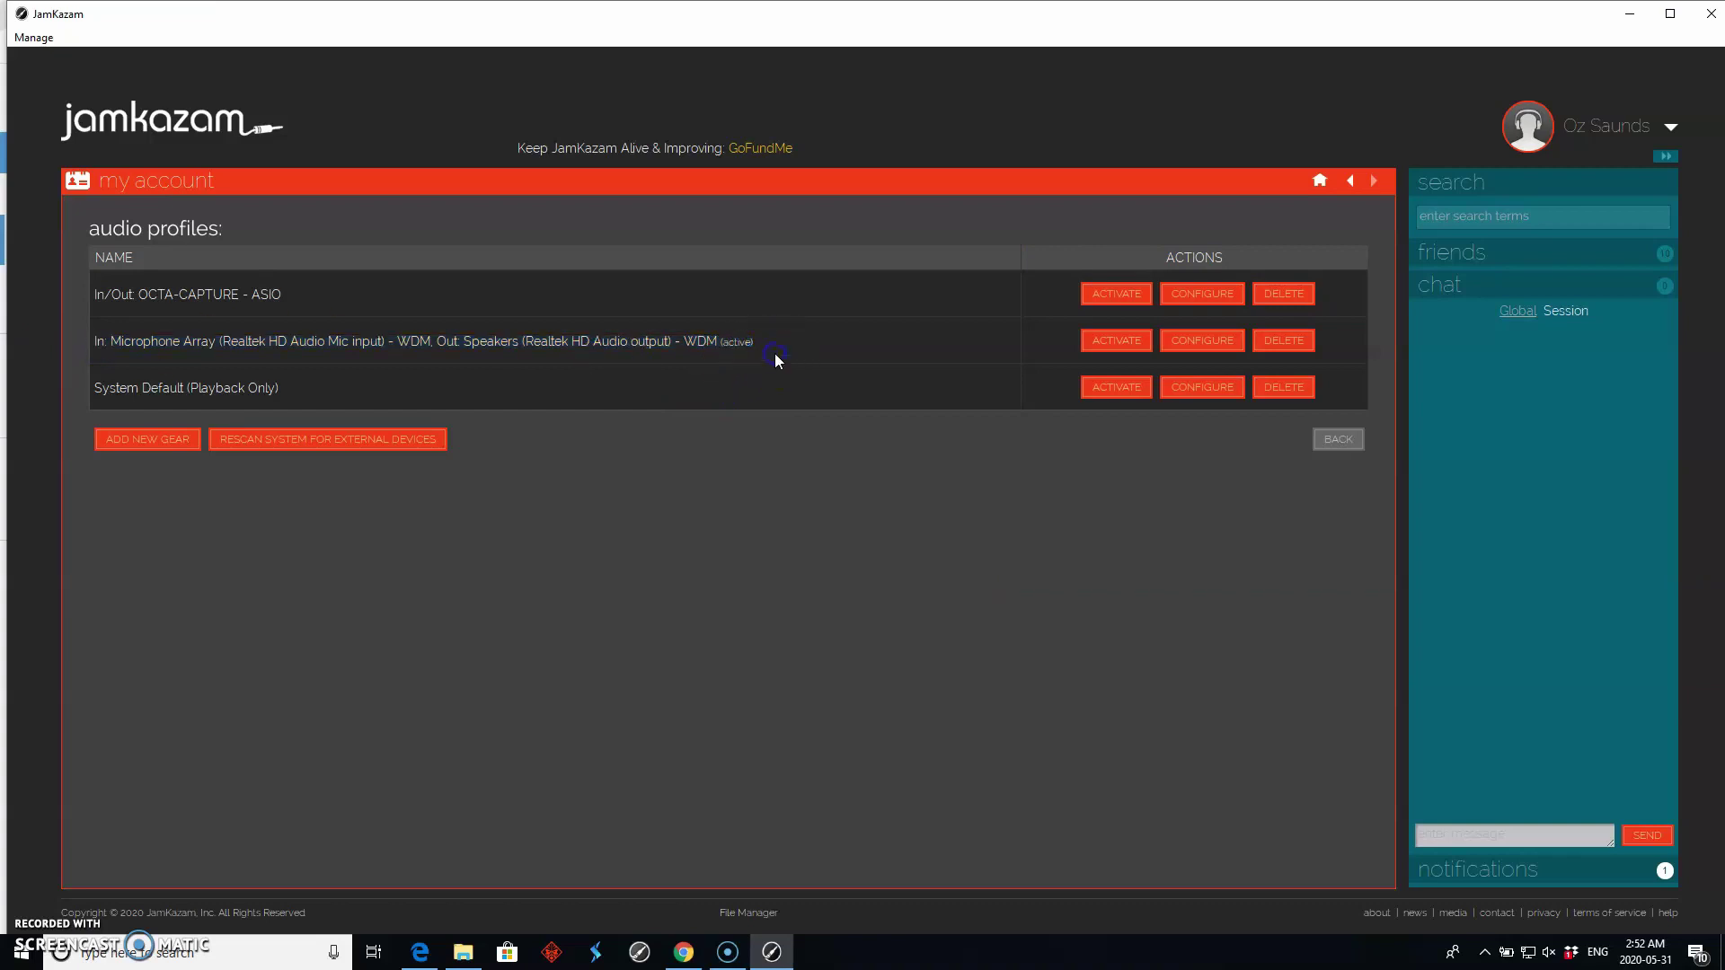
pyautogui.moveTo(289, 302); pyautogui.dragTo(93, 300)
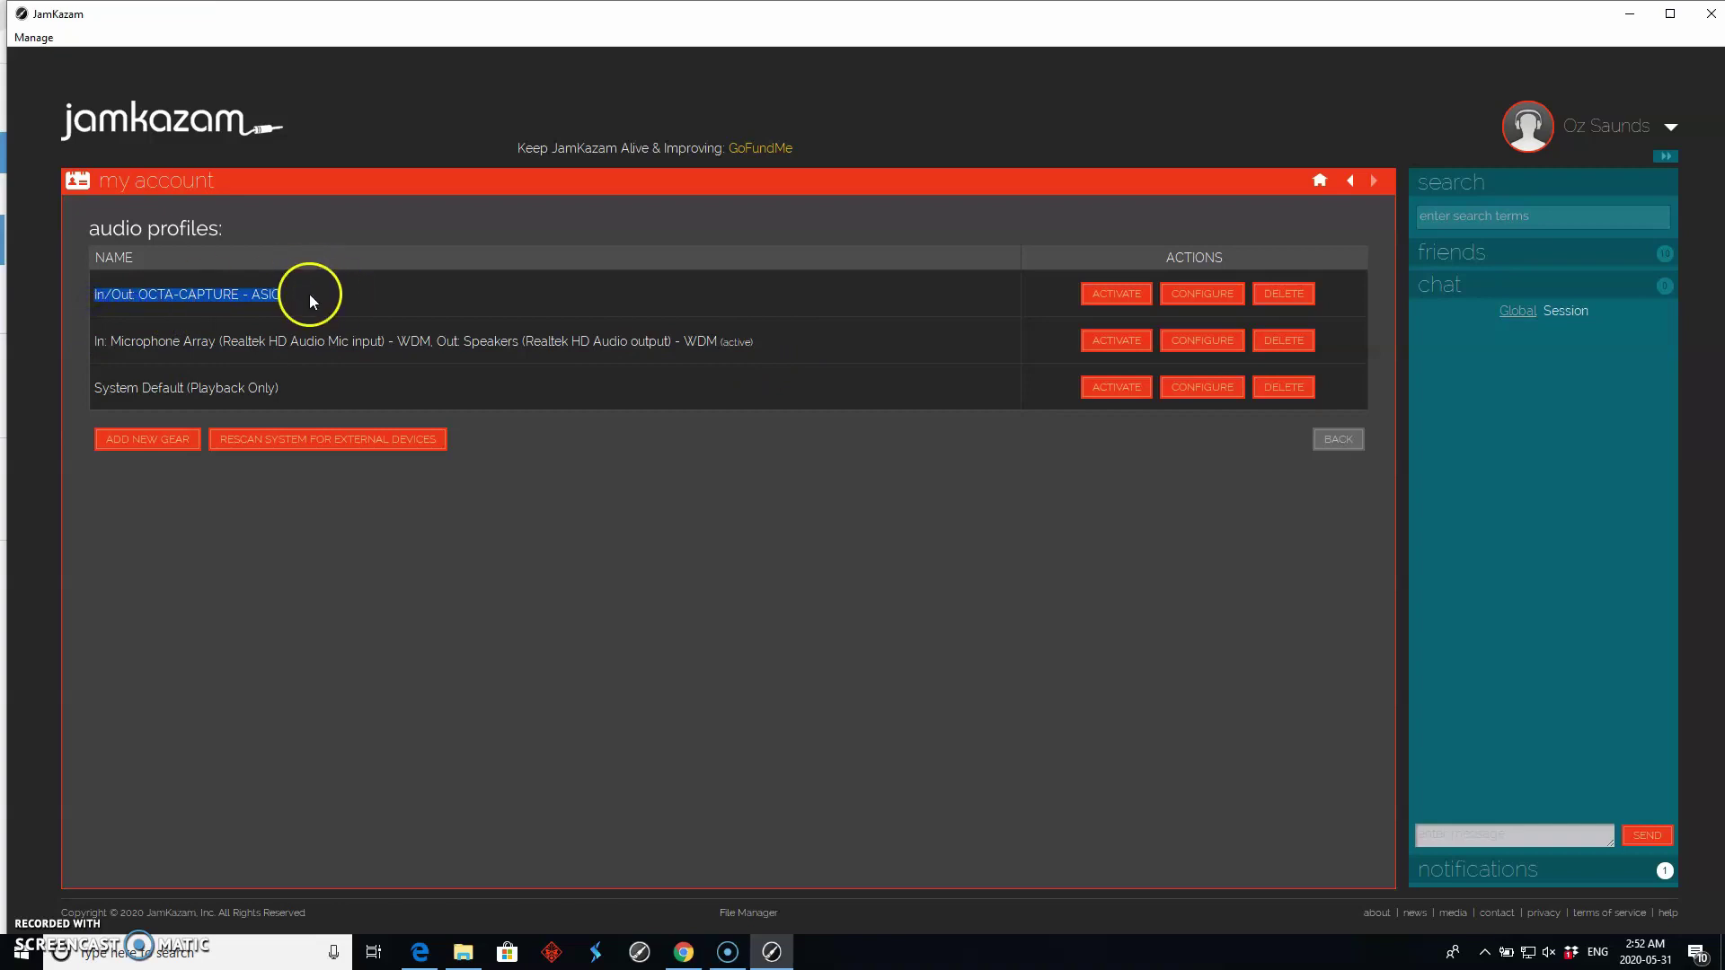
pyautogui.moveTo(309, 297); pyautogui.dragTo(85, 299)
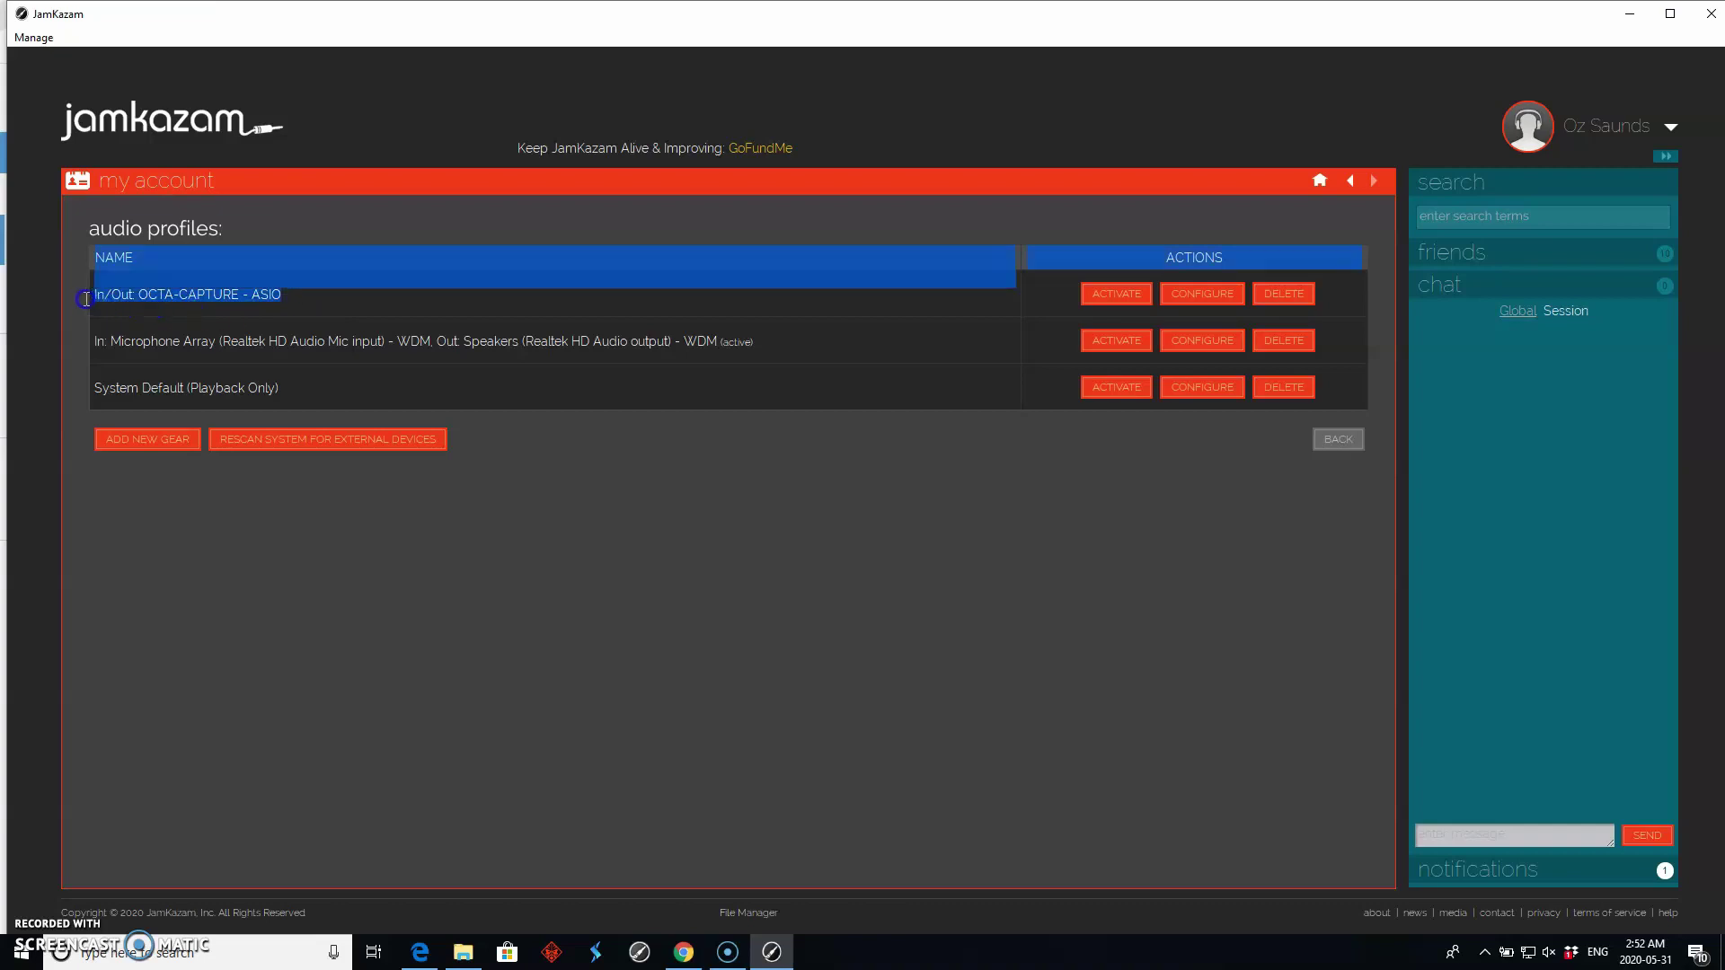
pyautogui.click(133, 310)
pyautogui.moveTo(285, 300); pyautogui.dragTo(99, 303)
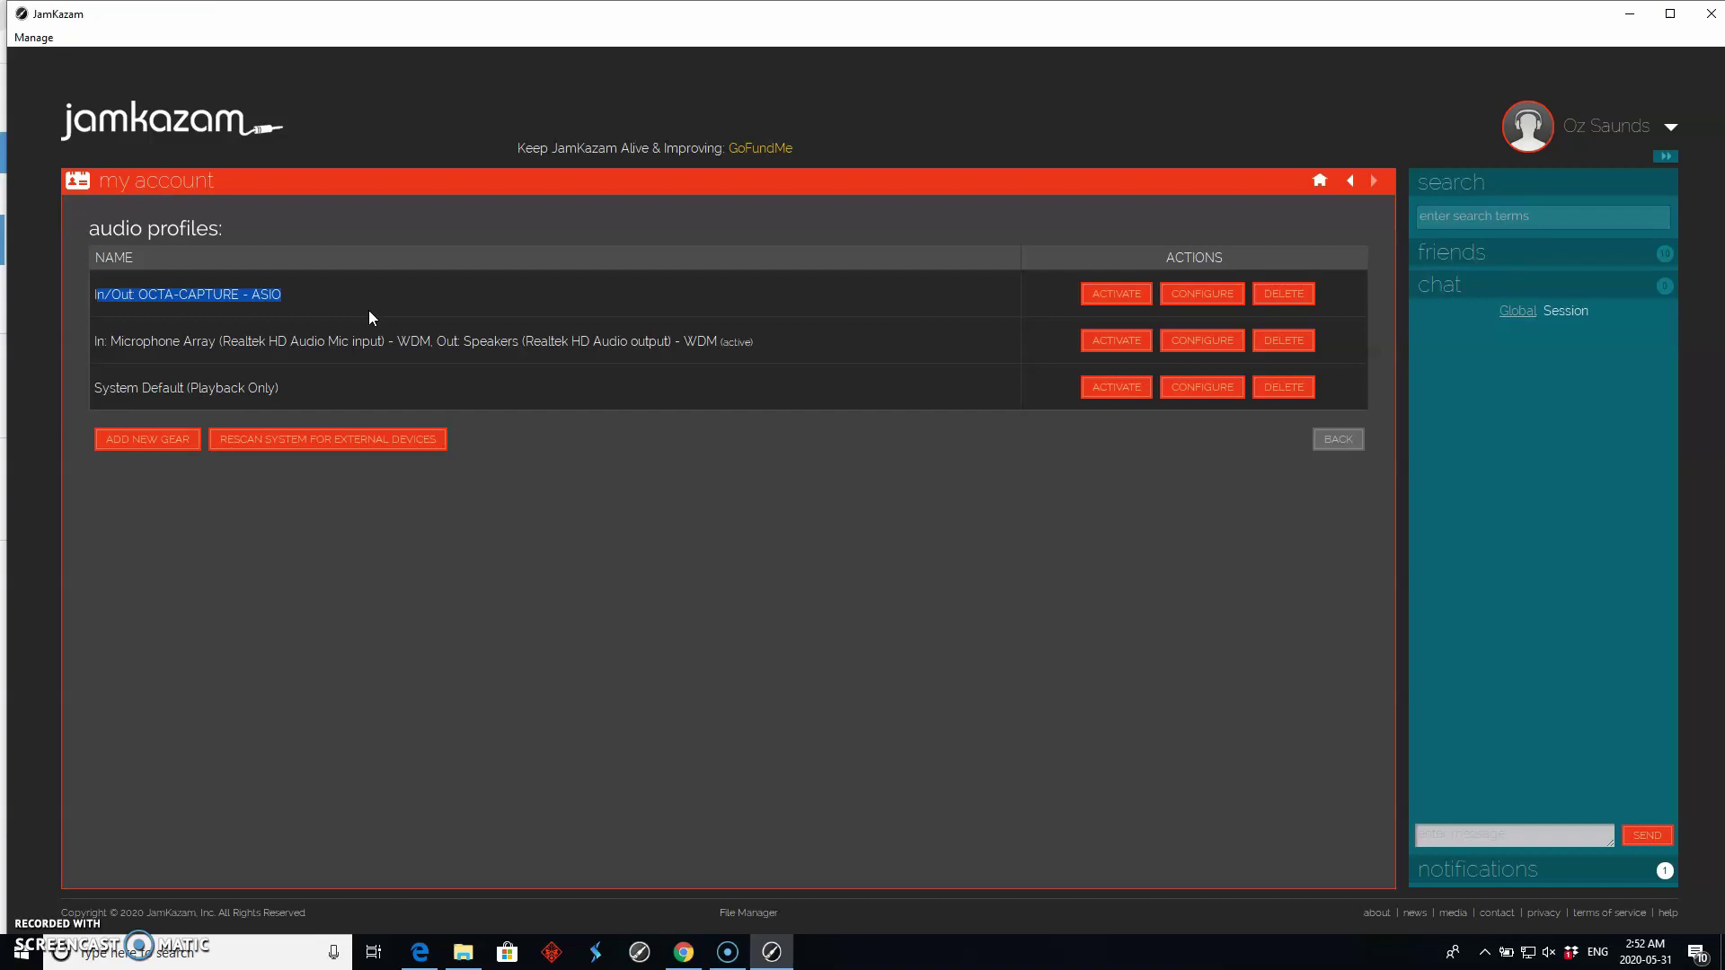
pyautogui.click(1085, 310)
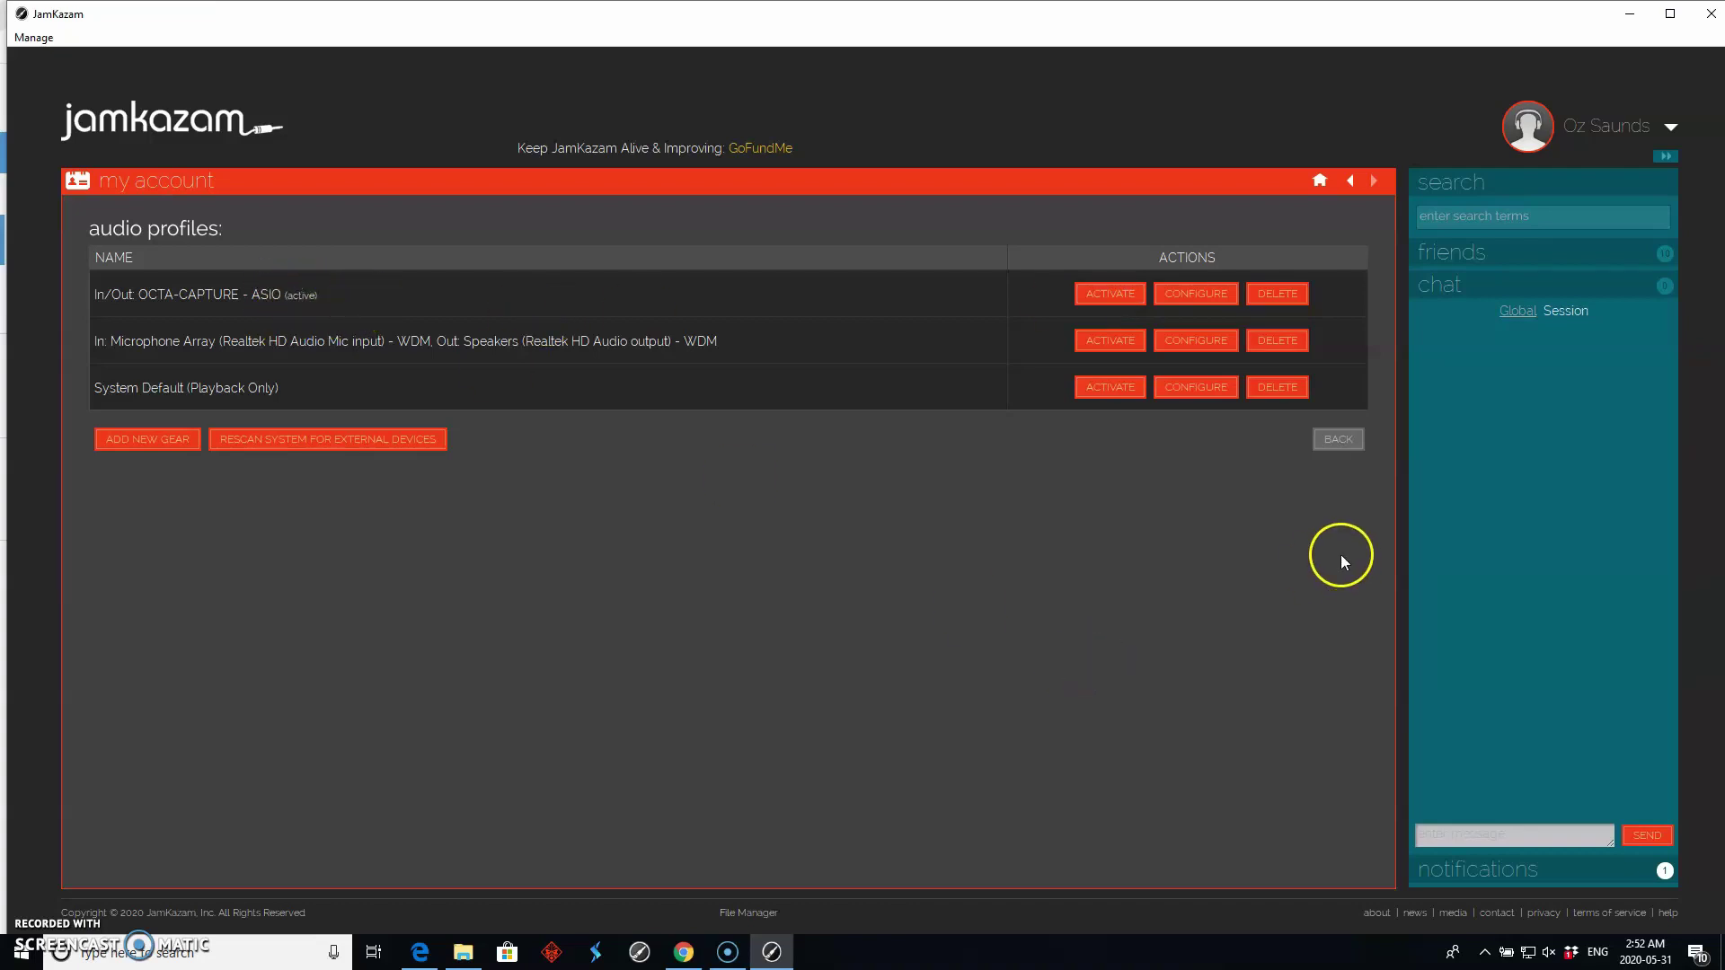
# Step: Return to the session and move the OCTA-CAPTURE Control Panel lower and left
pyautogui.click(1335, 446)
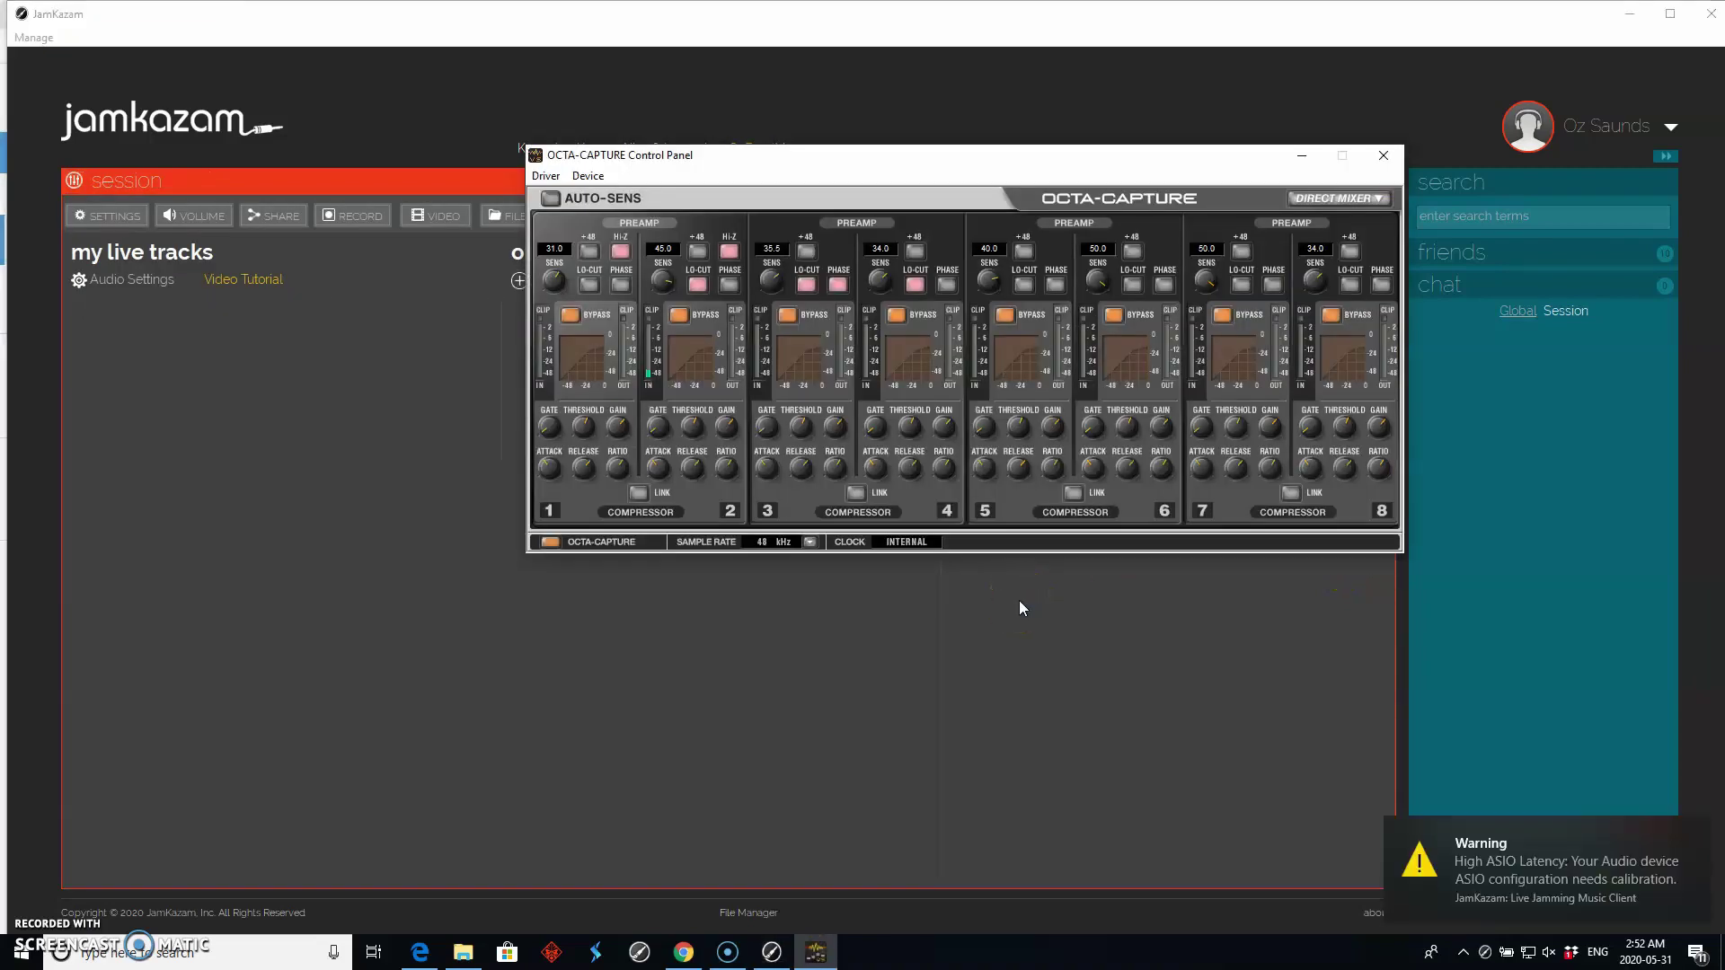
pyautogui.moveTo(898, 166); pyautogui.dragTo(807, 431)
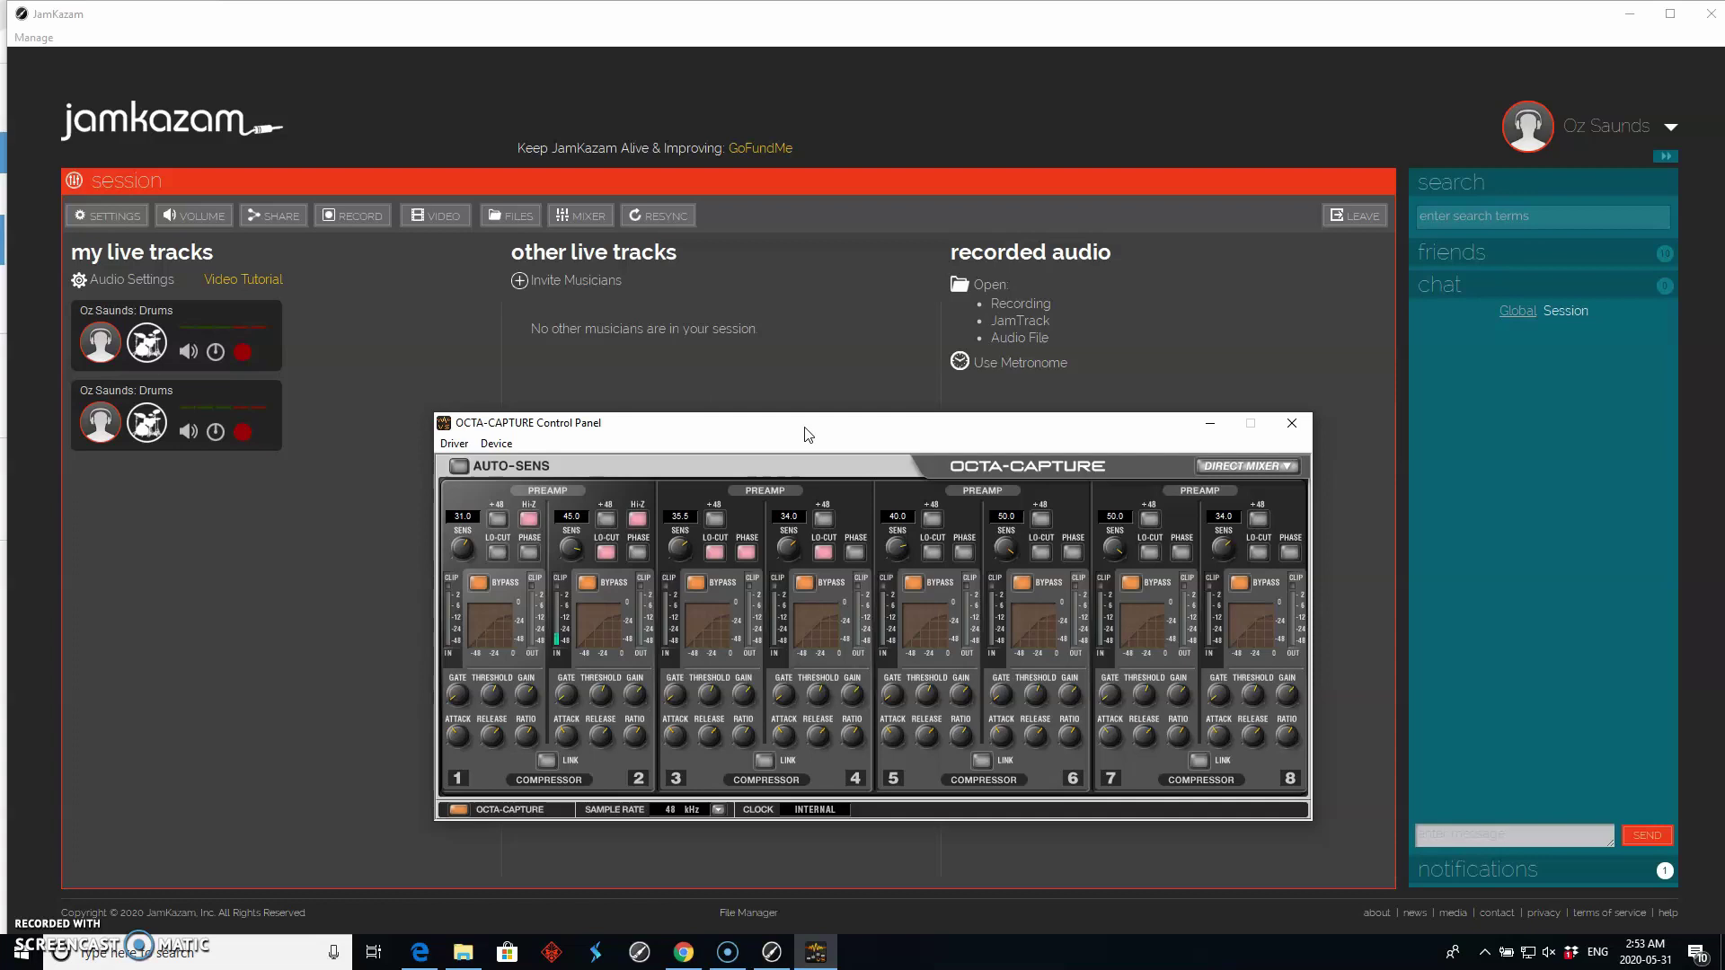
# Step: Set the OCTA-CAPTURE driver's audio buffer to the minimum 48 samples at 48000 Hz and apply it
pyautogui.click(455, 443)
pyautogui.click(503, 464)
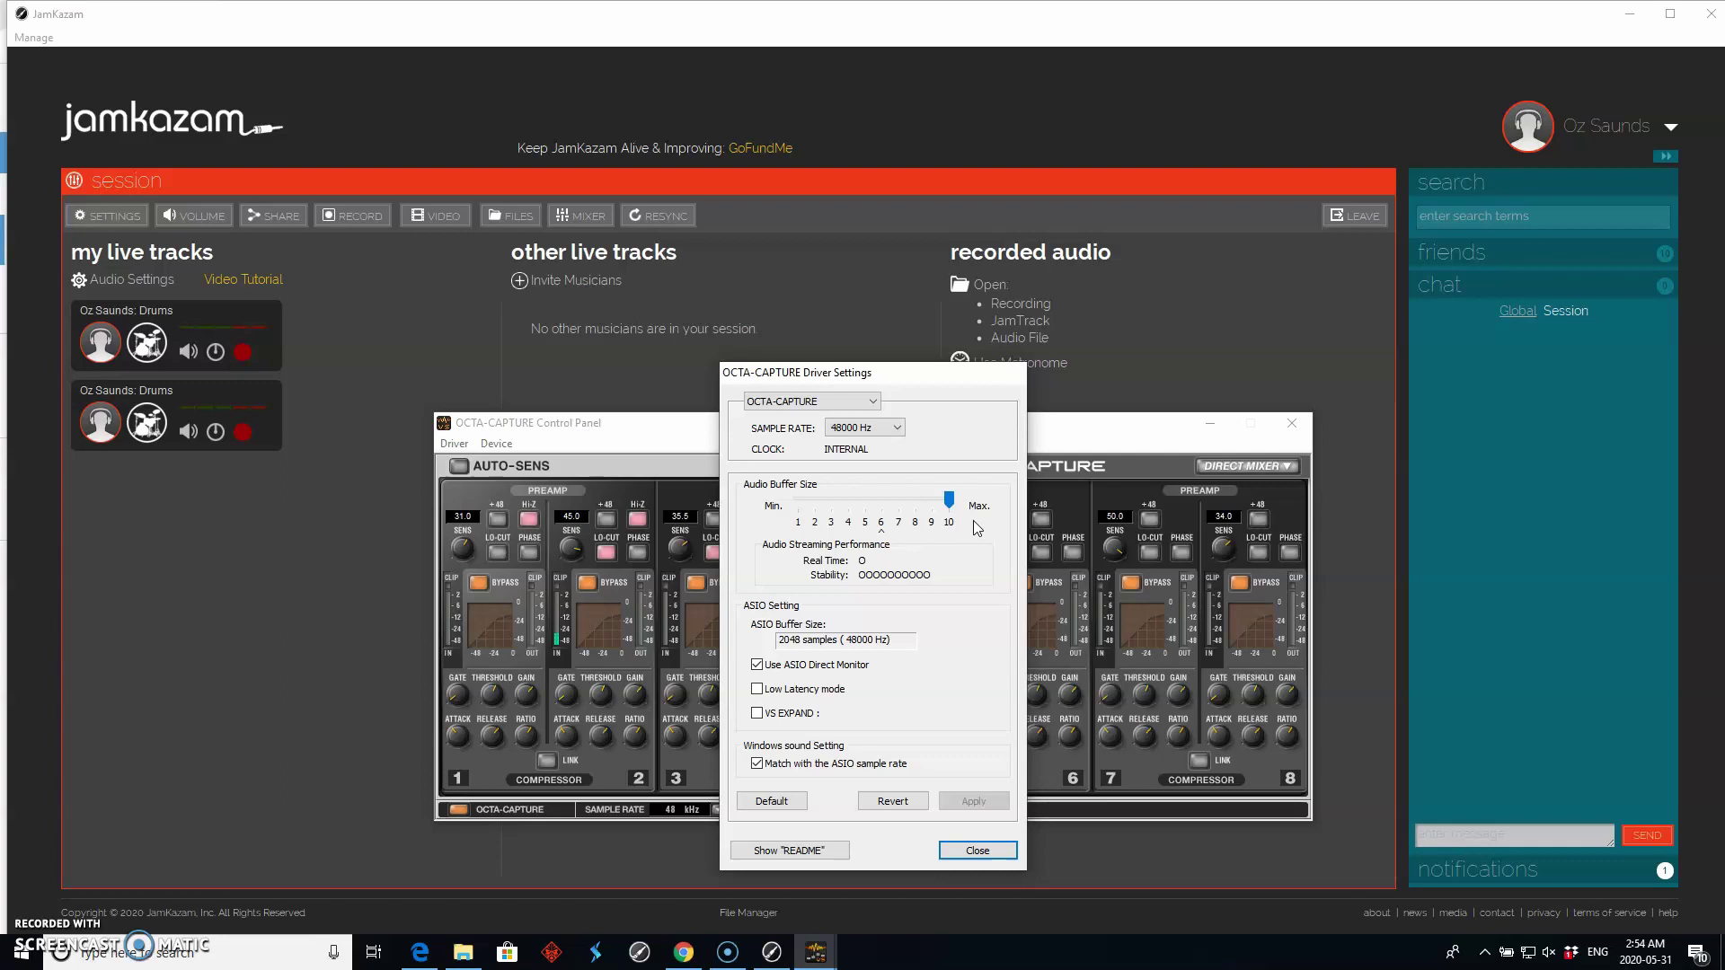
pyautogui.moveTo(949, 500); pyautogui.dragTo(654, 520)
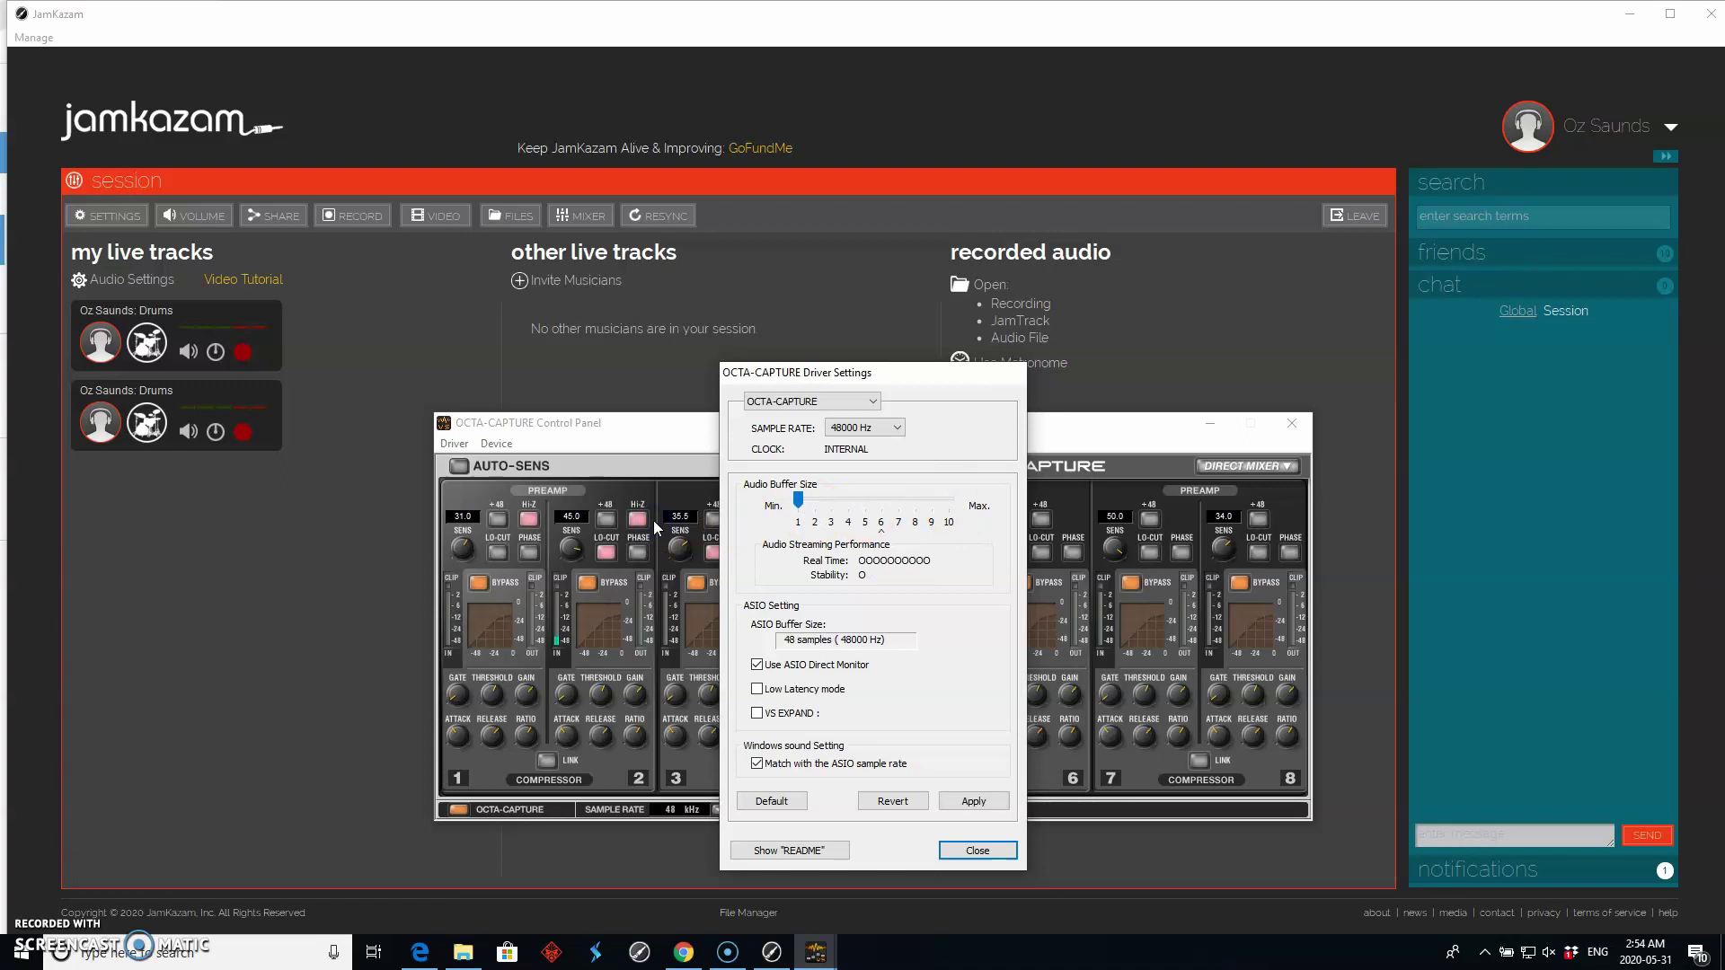
pyautogui.click(983, 806)
pyautogui.click(987, 851)
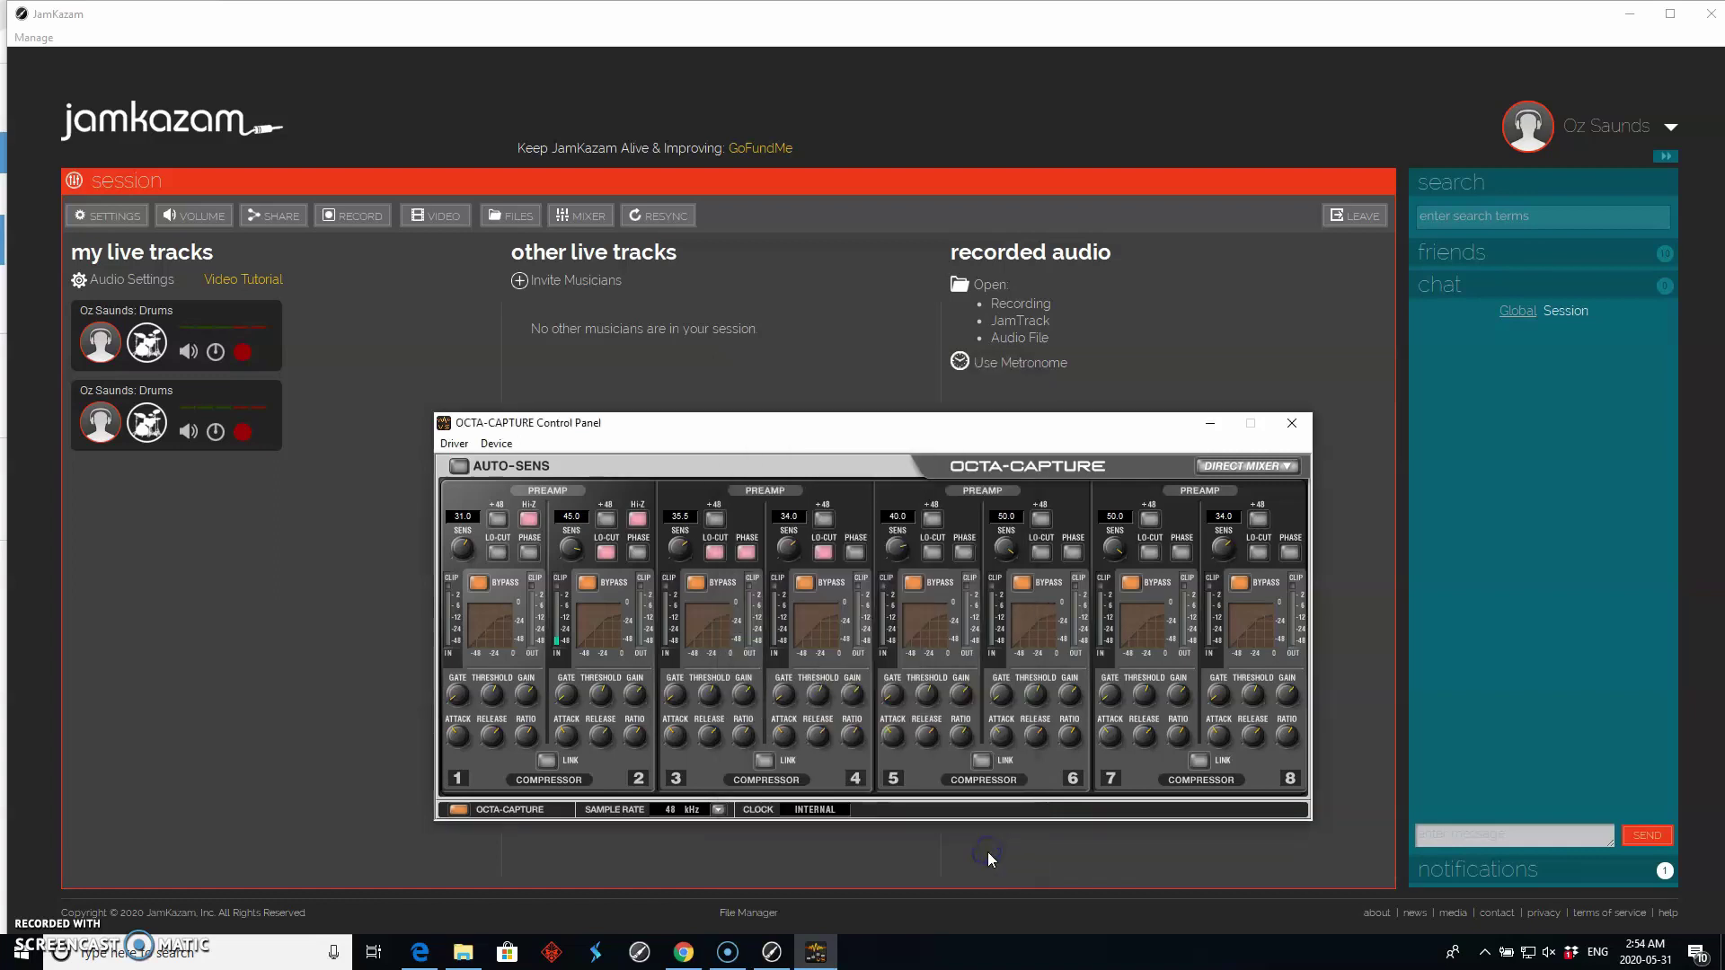
# Step: Close the OCTA-CAPTURE panel, check the second track's diagnostics, and resync to reach 8.1 ms latency
pyautogui.click(1291, 424)
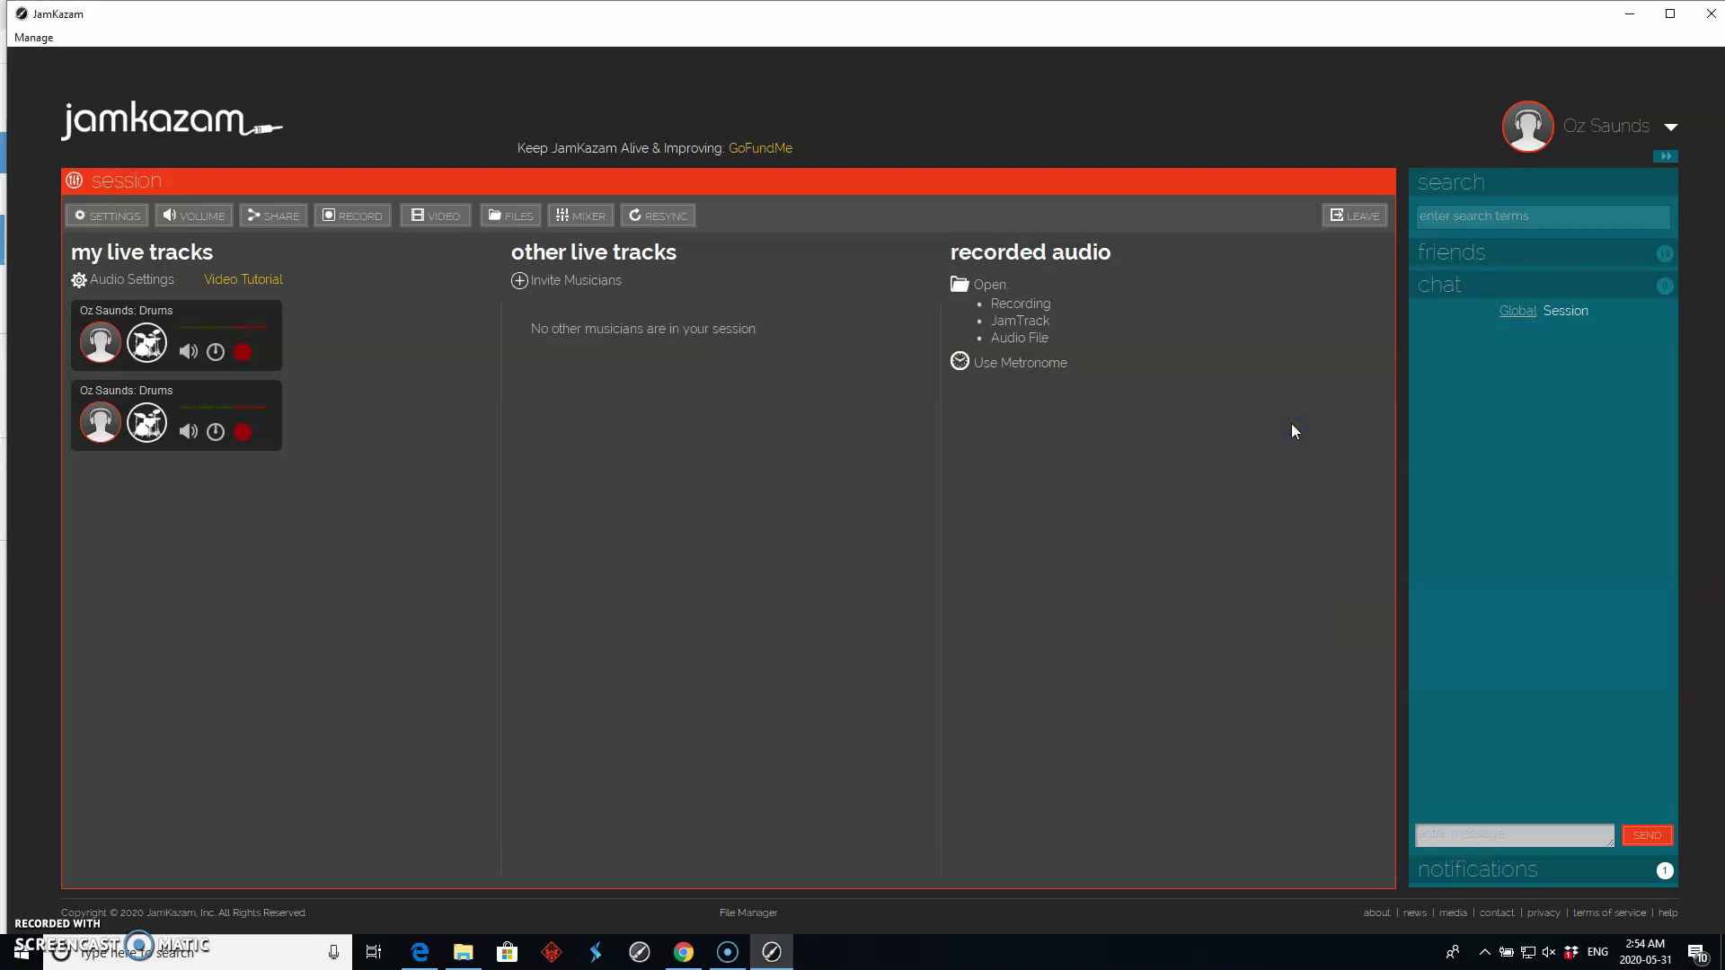
pyautogui.click(243, 435)
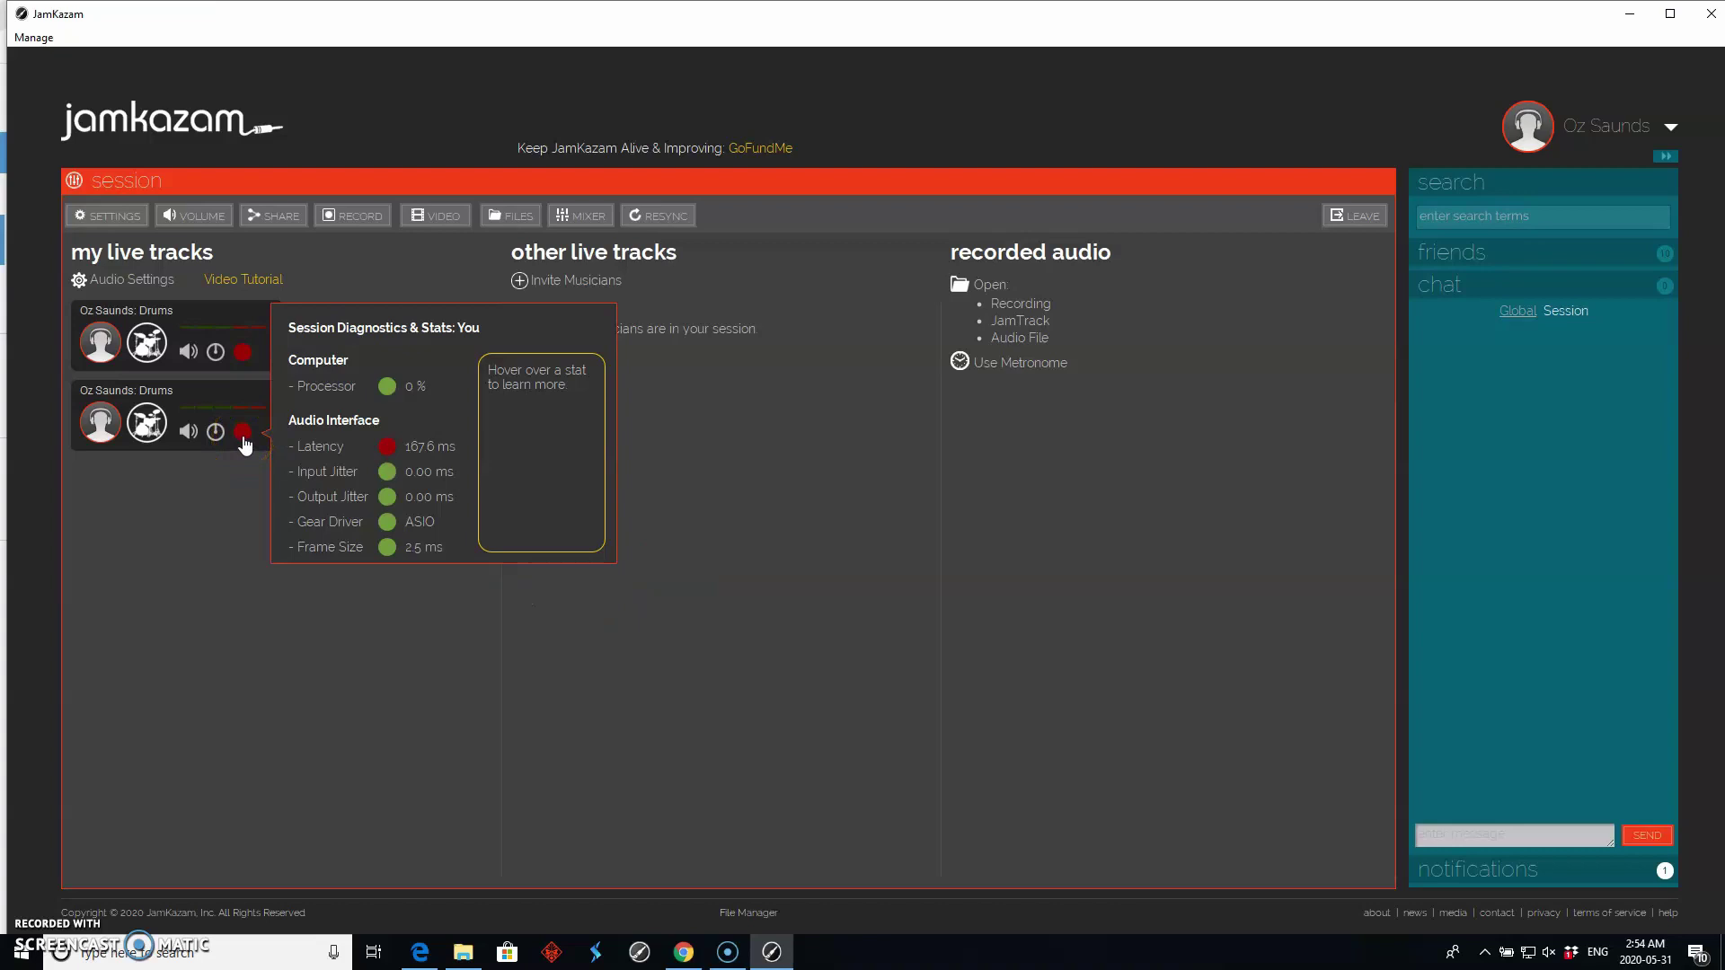
pyautogui.click(673, 219)
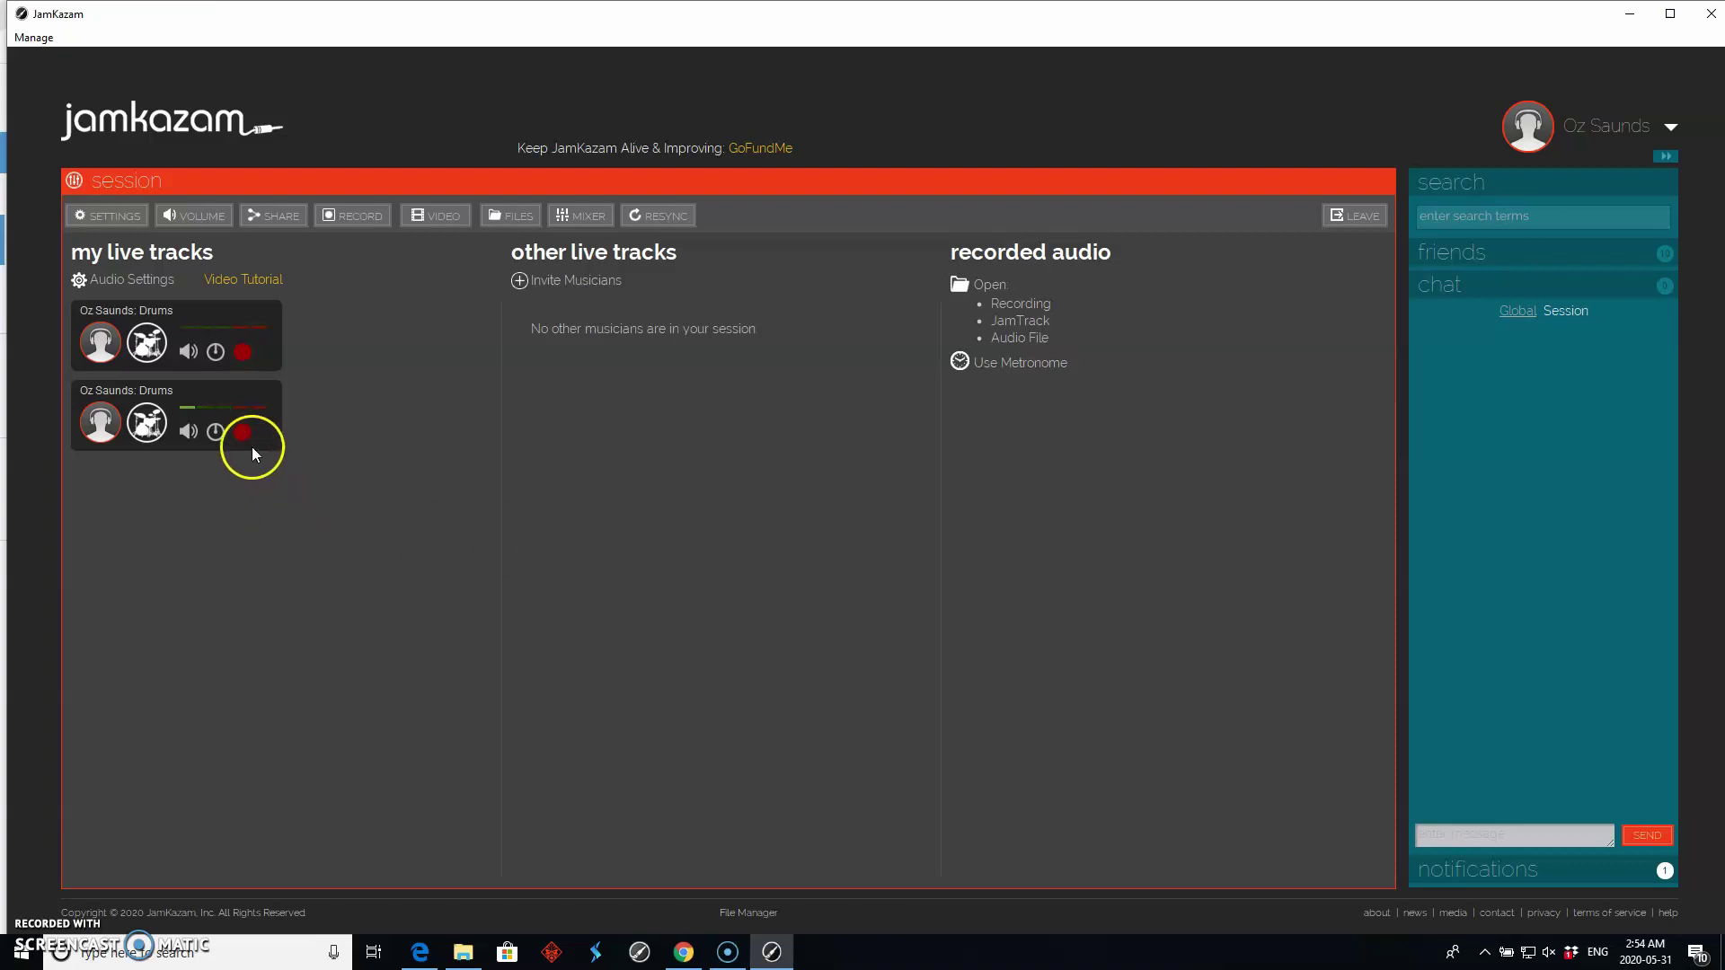
pyautogui.moveTo(243, 438)
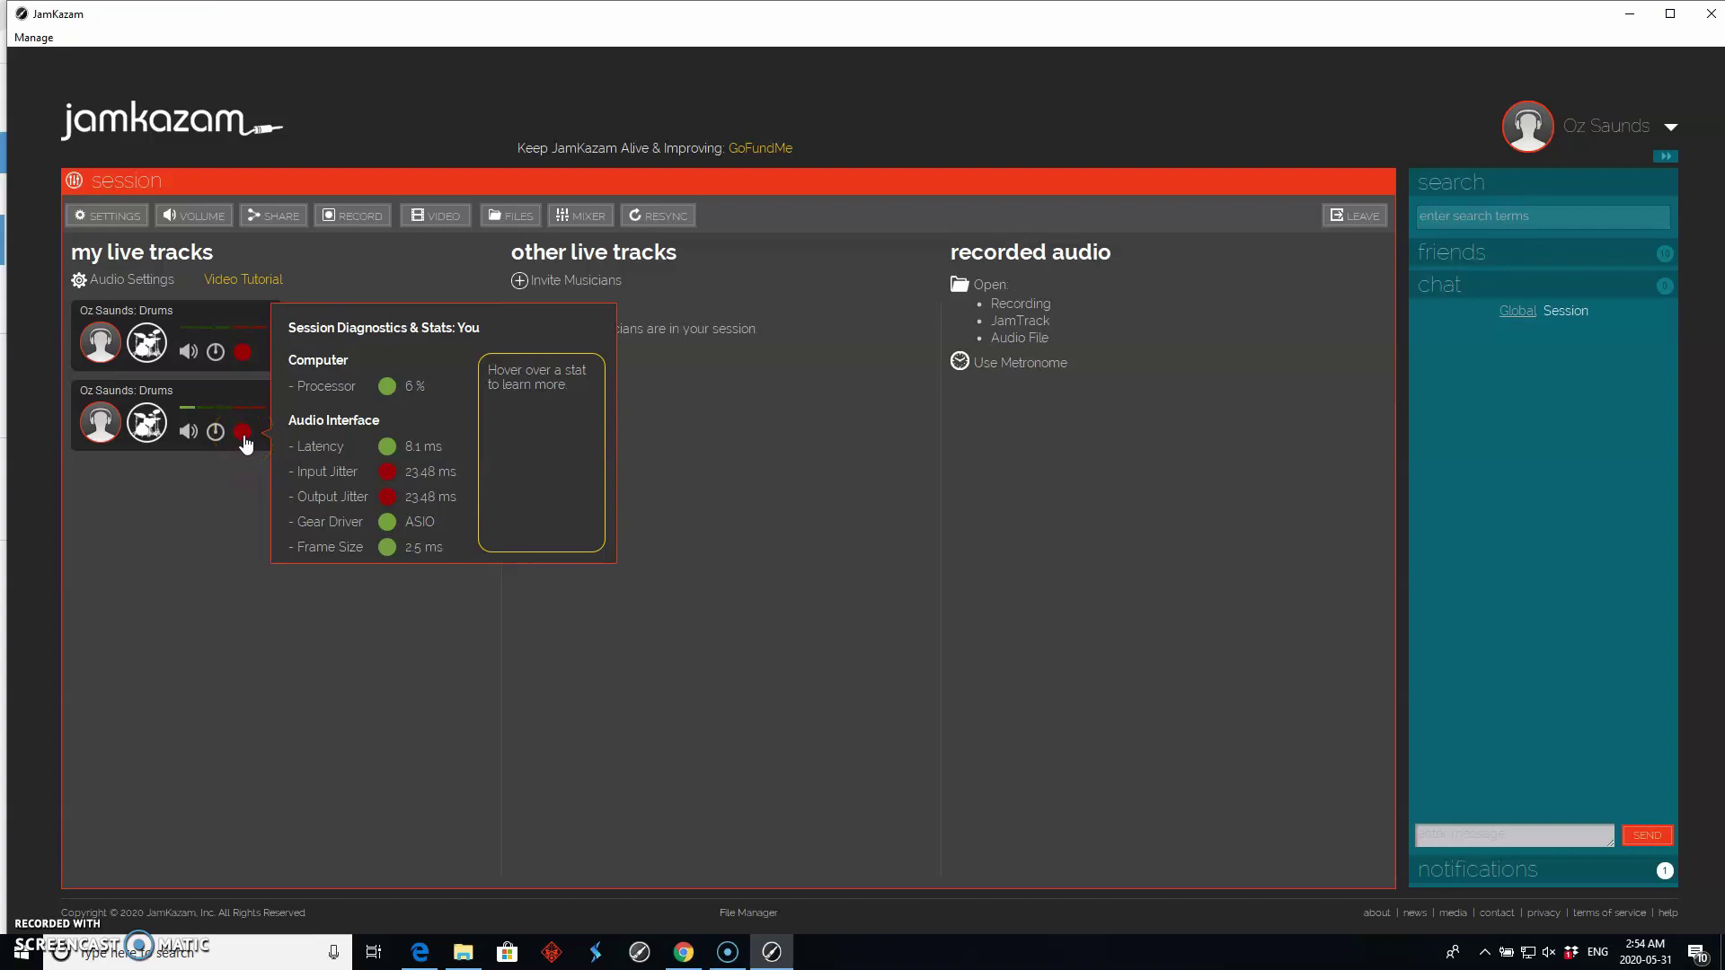
pyautogui.moveTo(423, 504)
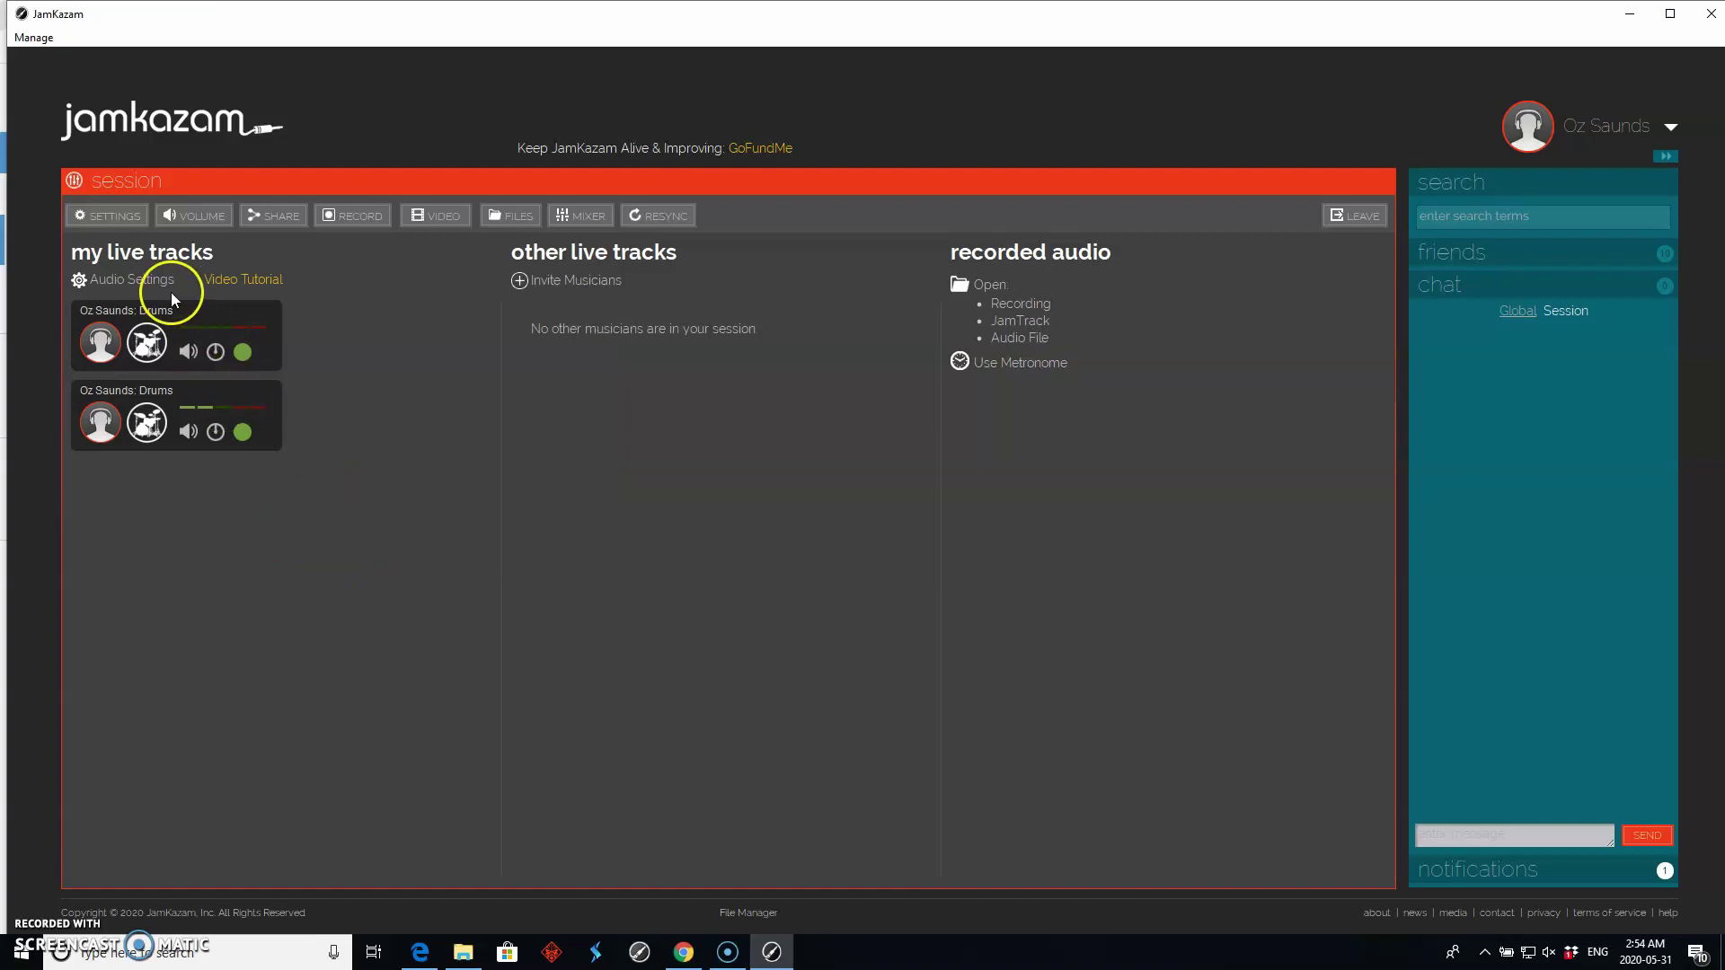
pyautogui.click(33, 37)
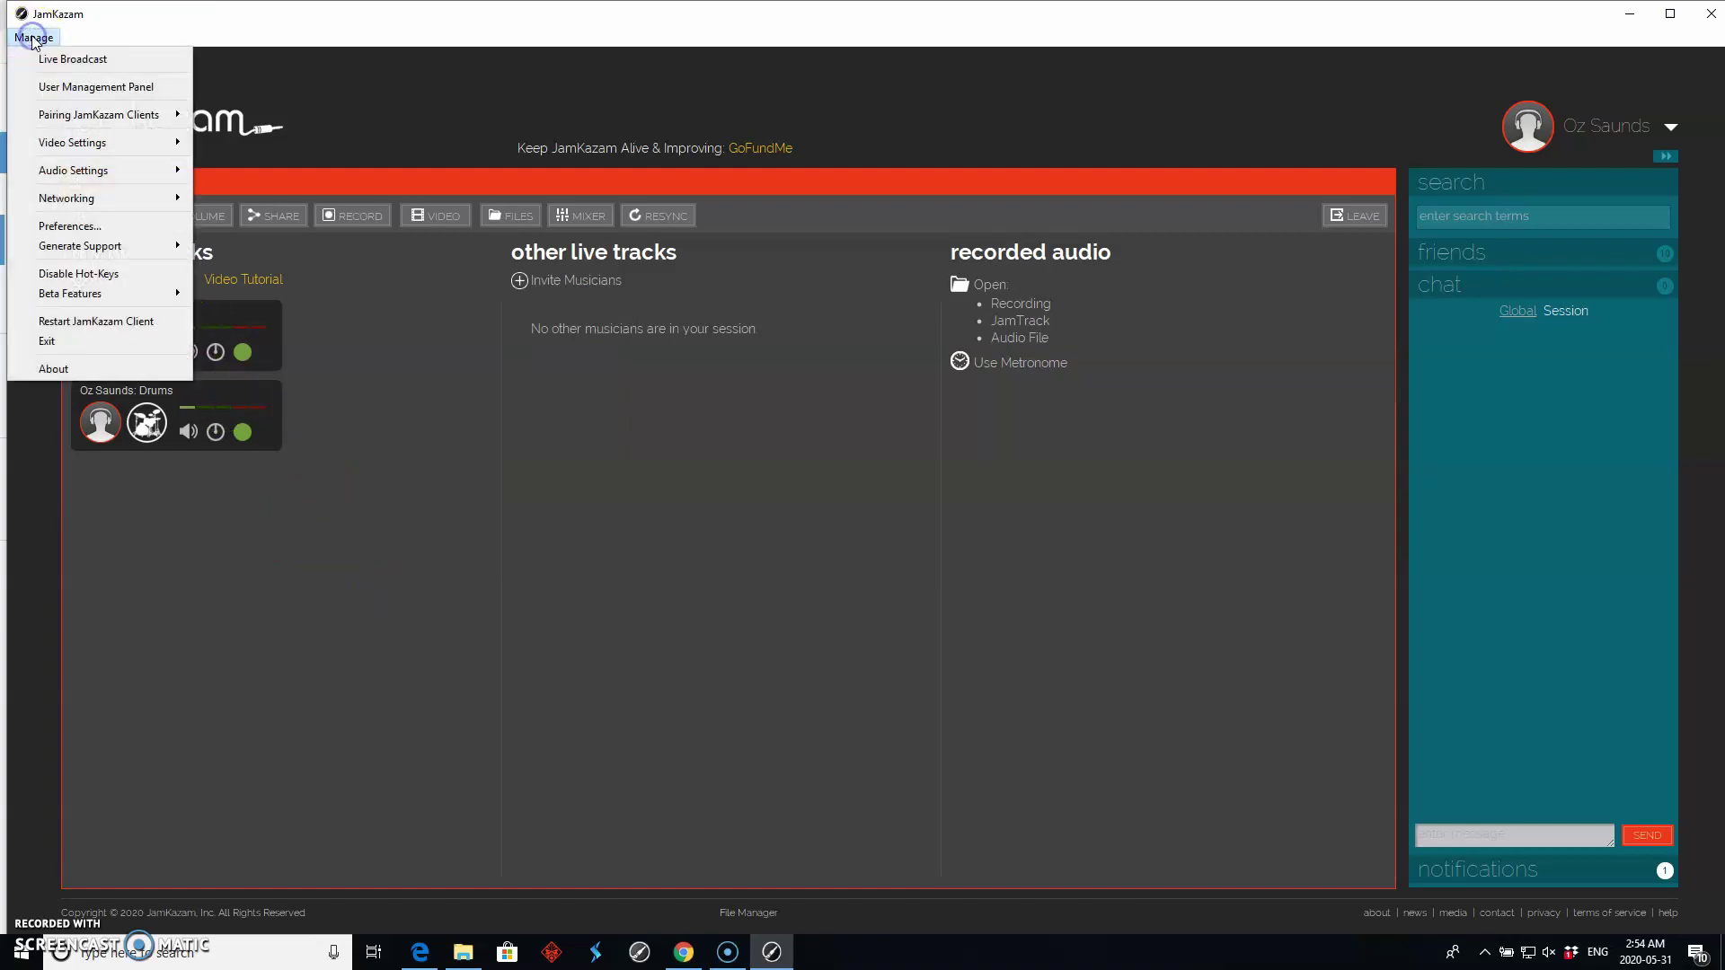
pyautogui.moveTo(99, 176)
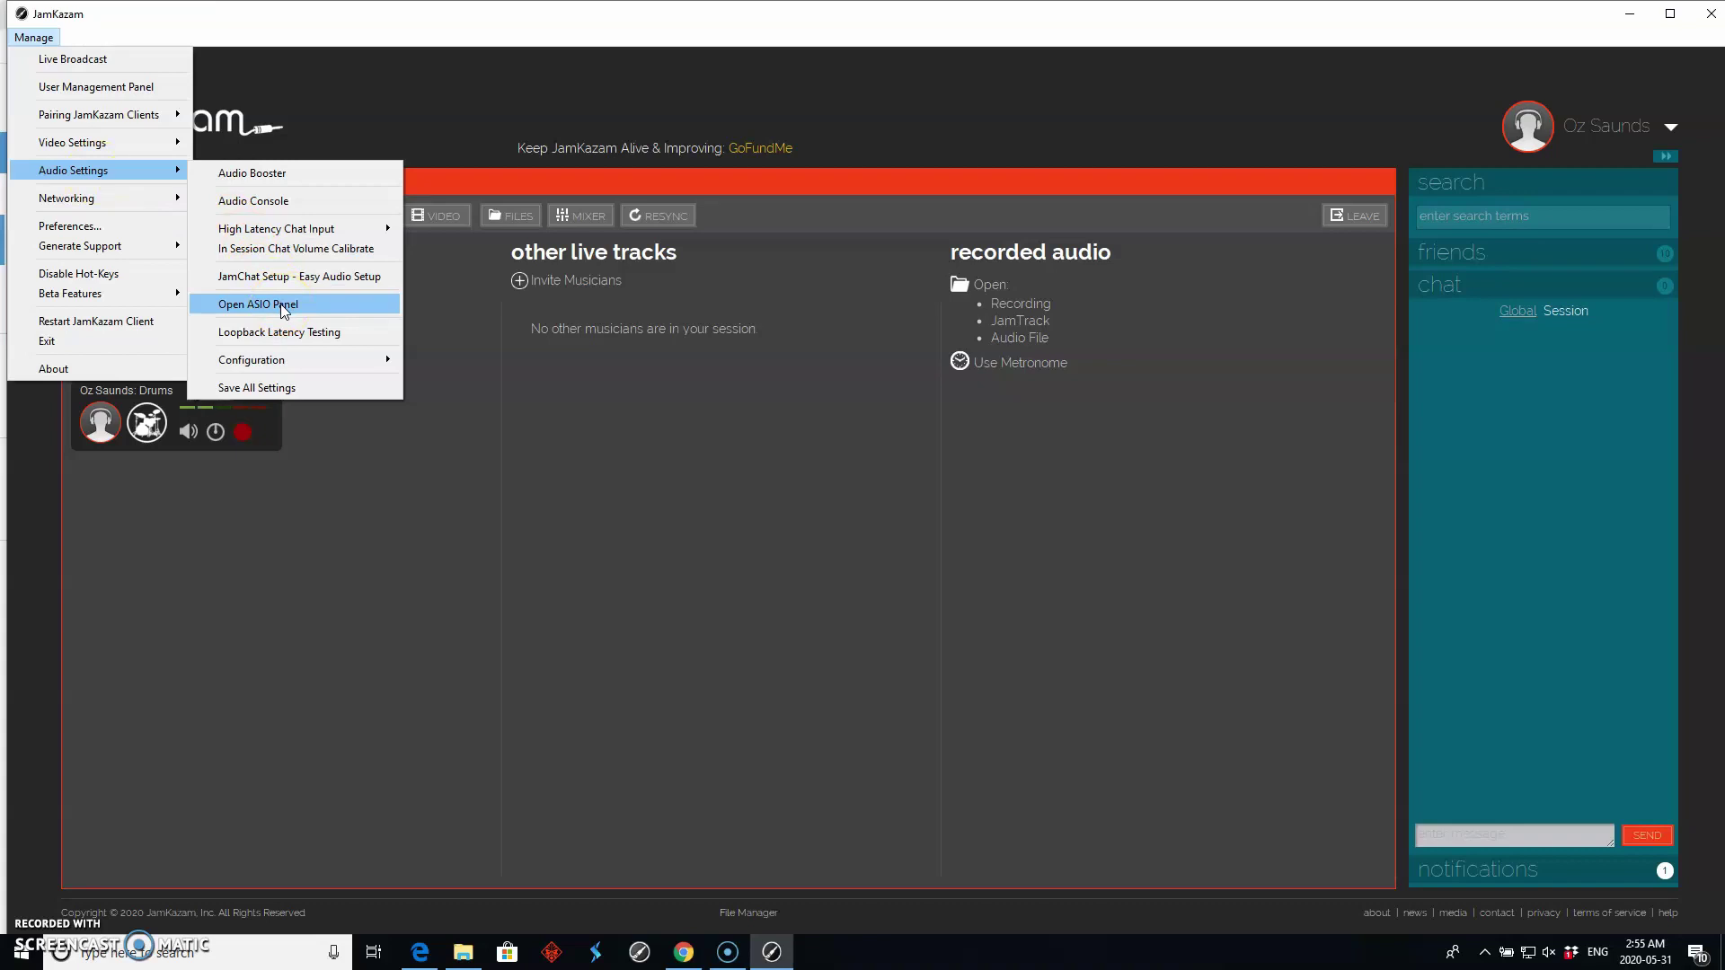
pyautogui.click(284, 307)
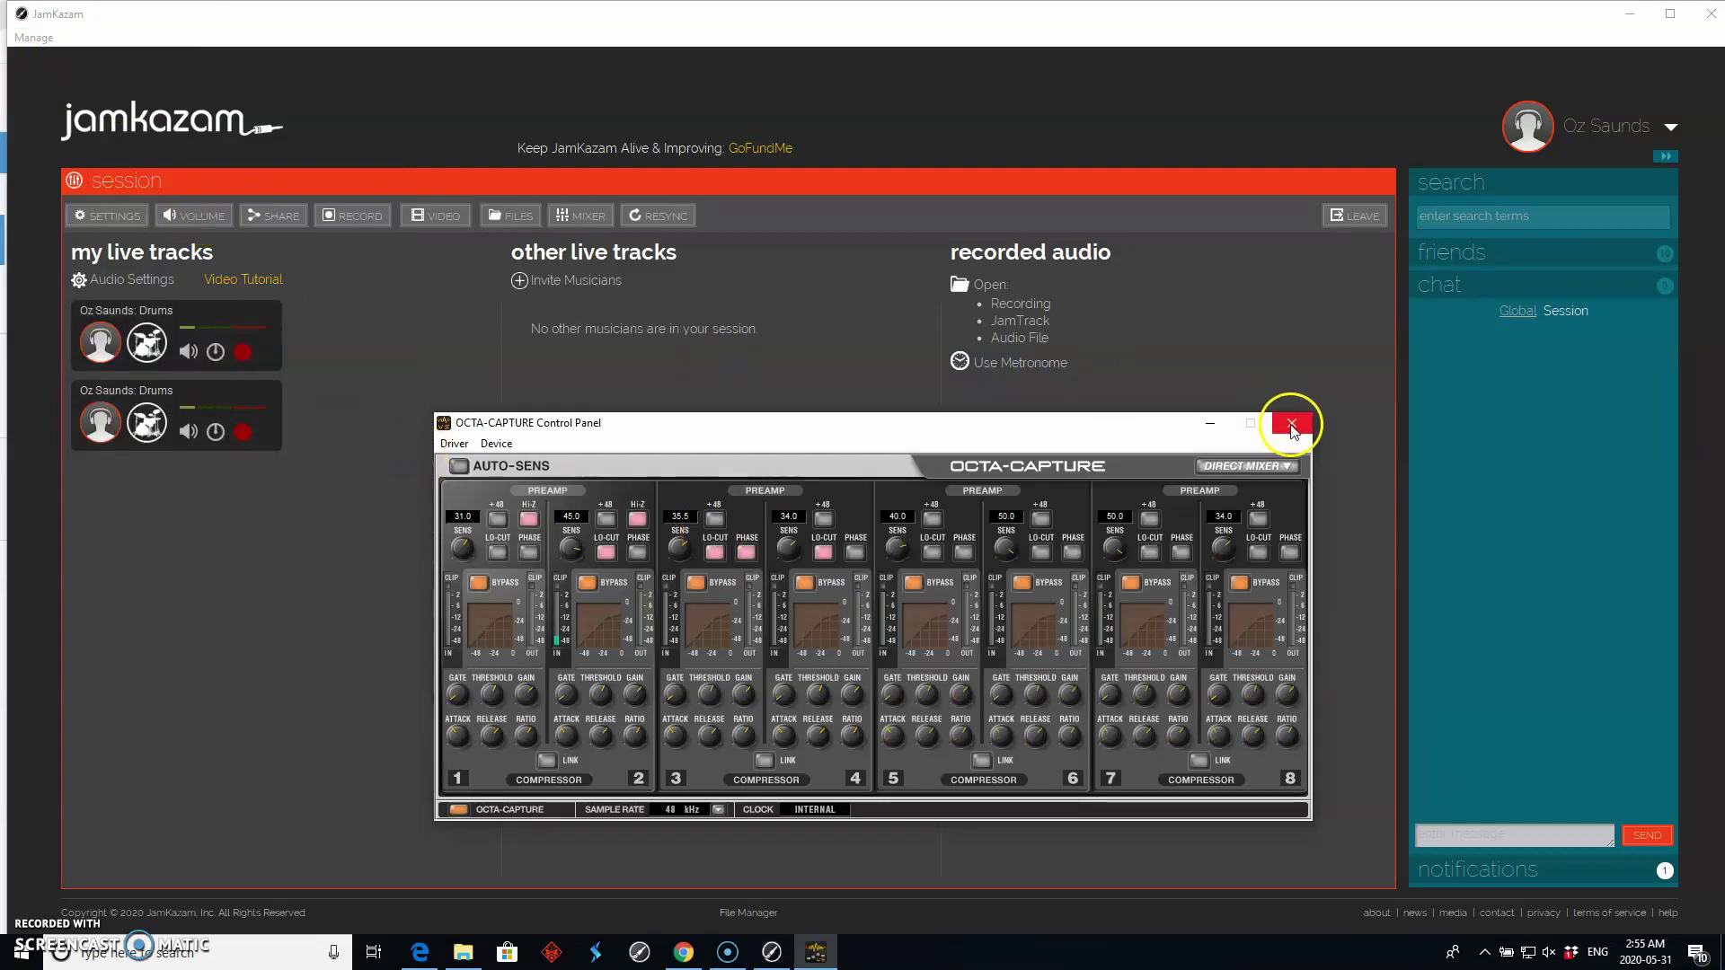
pyautogui.click(34, 37)
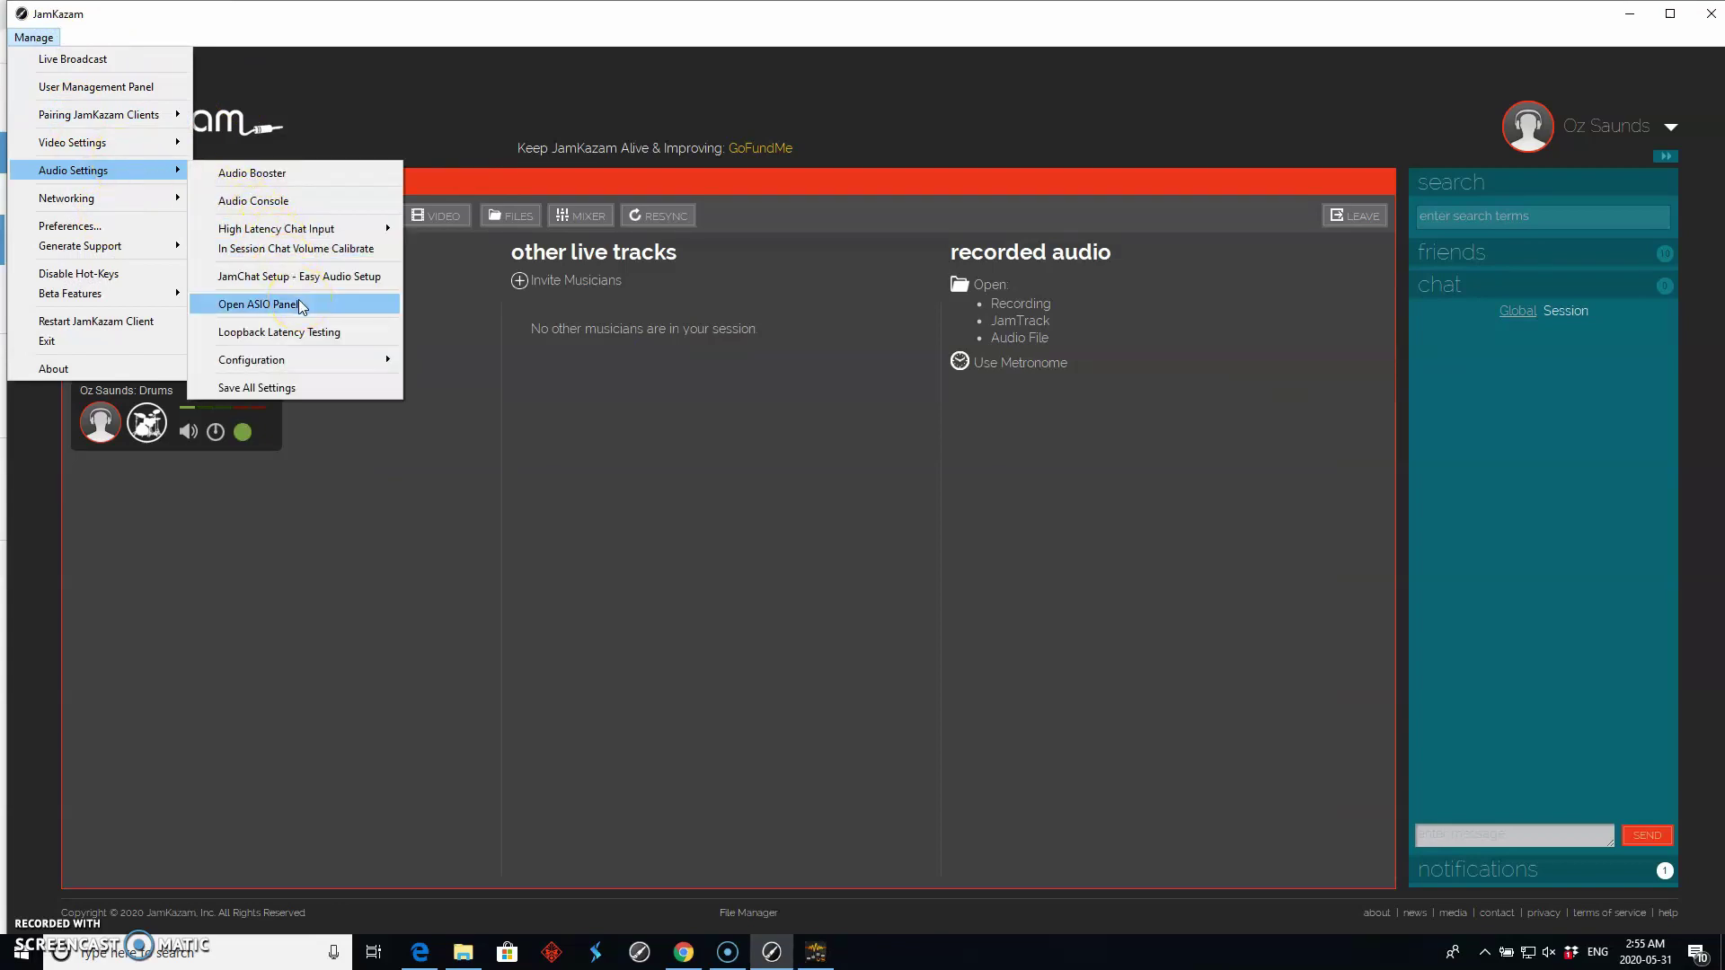
pyautogui.click(301, 306)
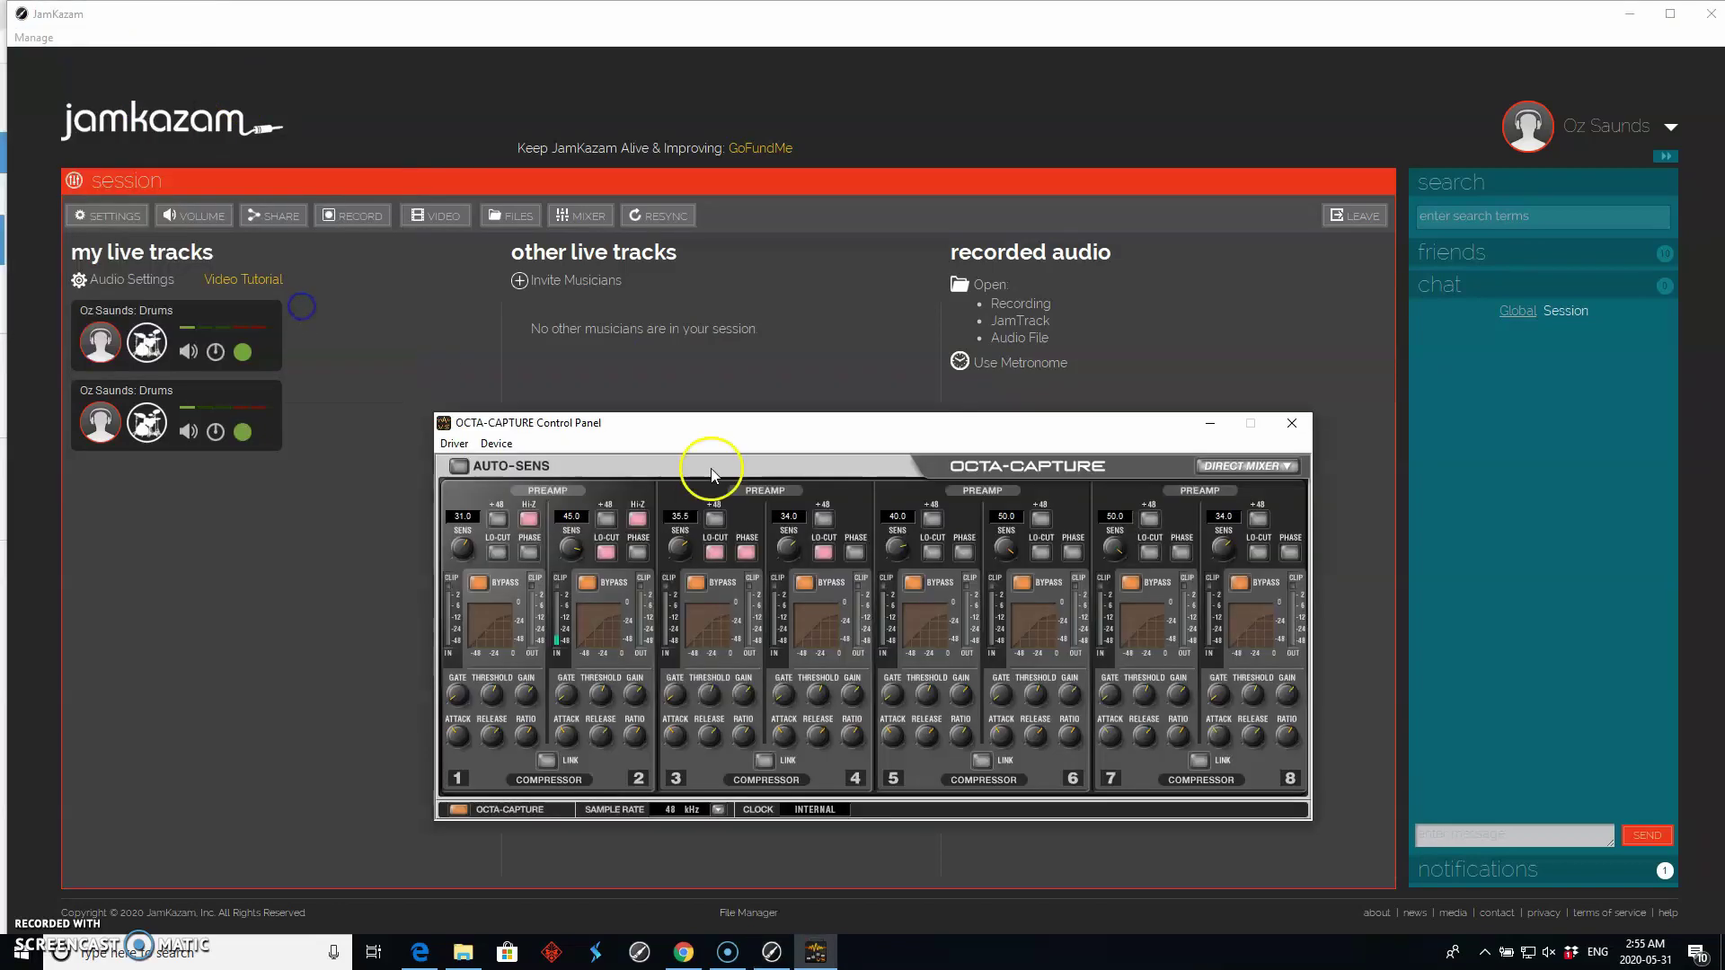
pyautogui.click(453, 443)
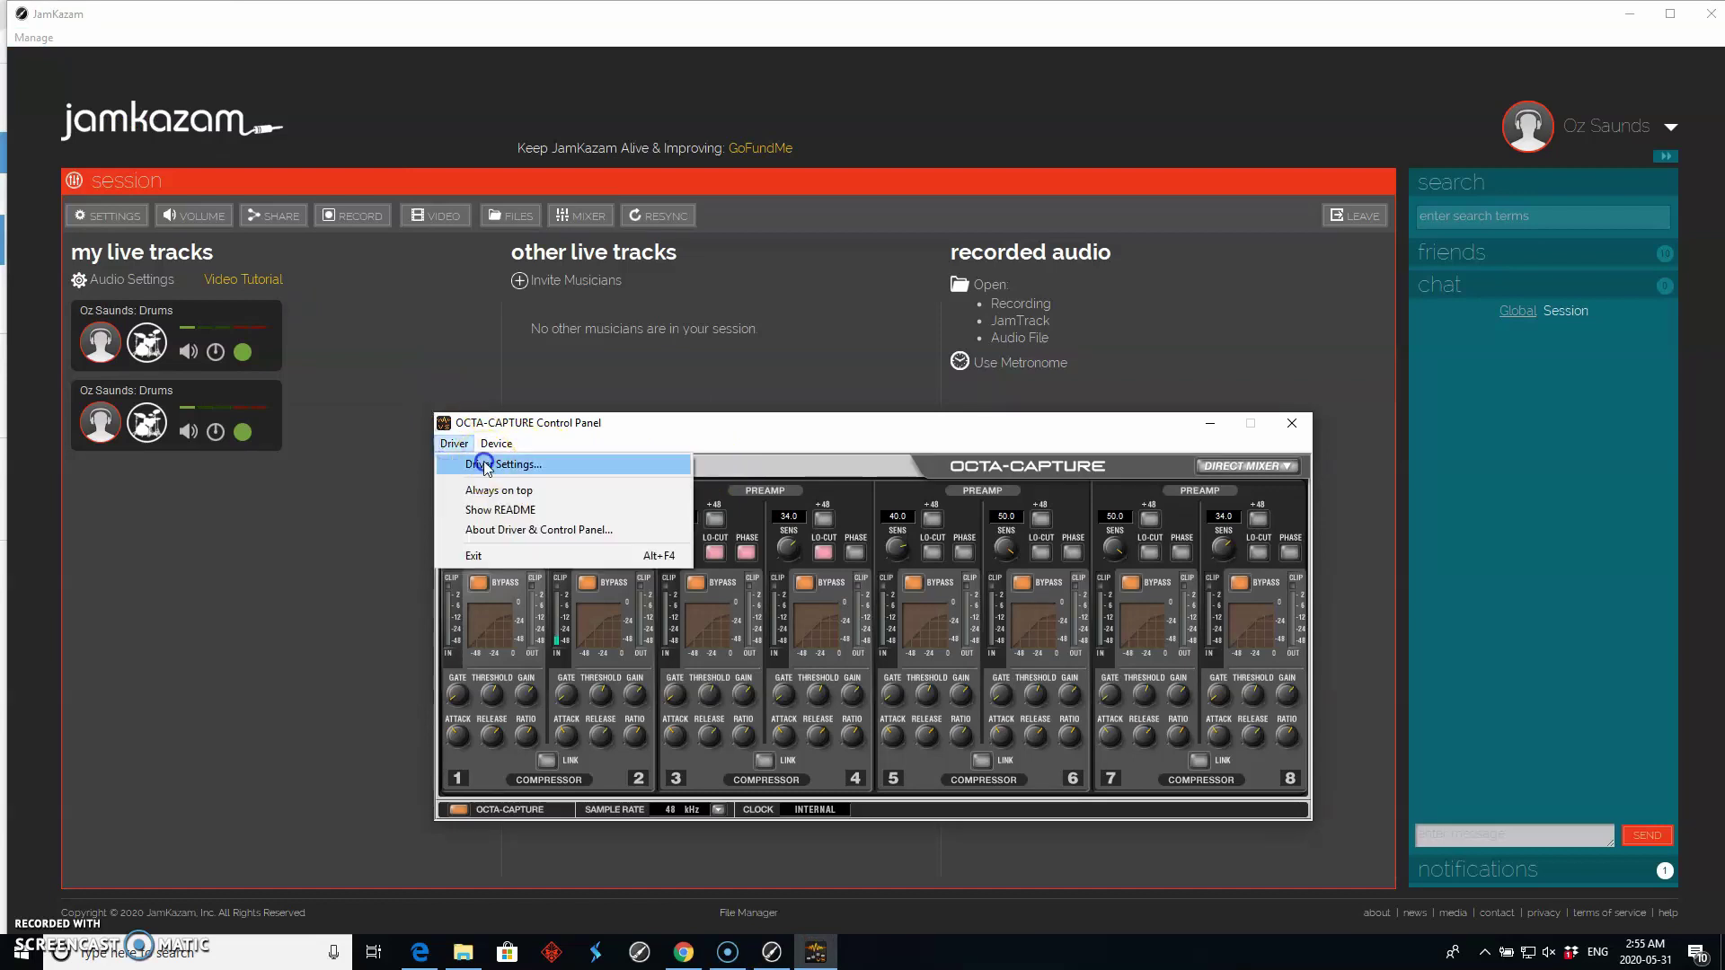
pyautogui.click(484, 466)
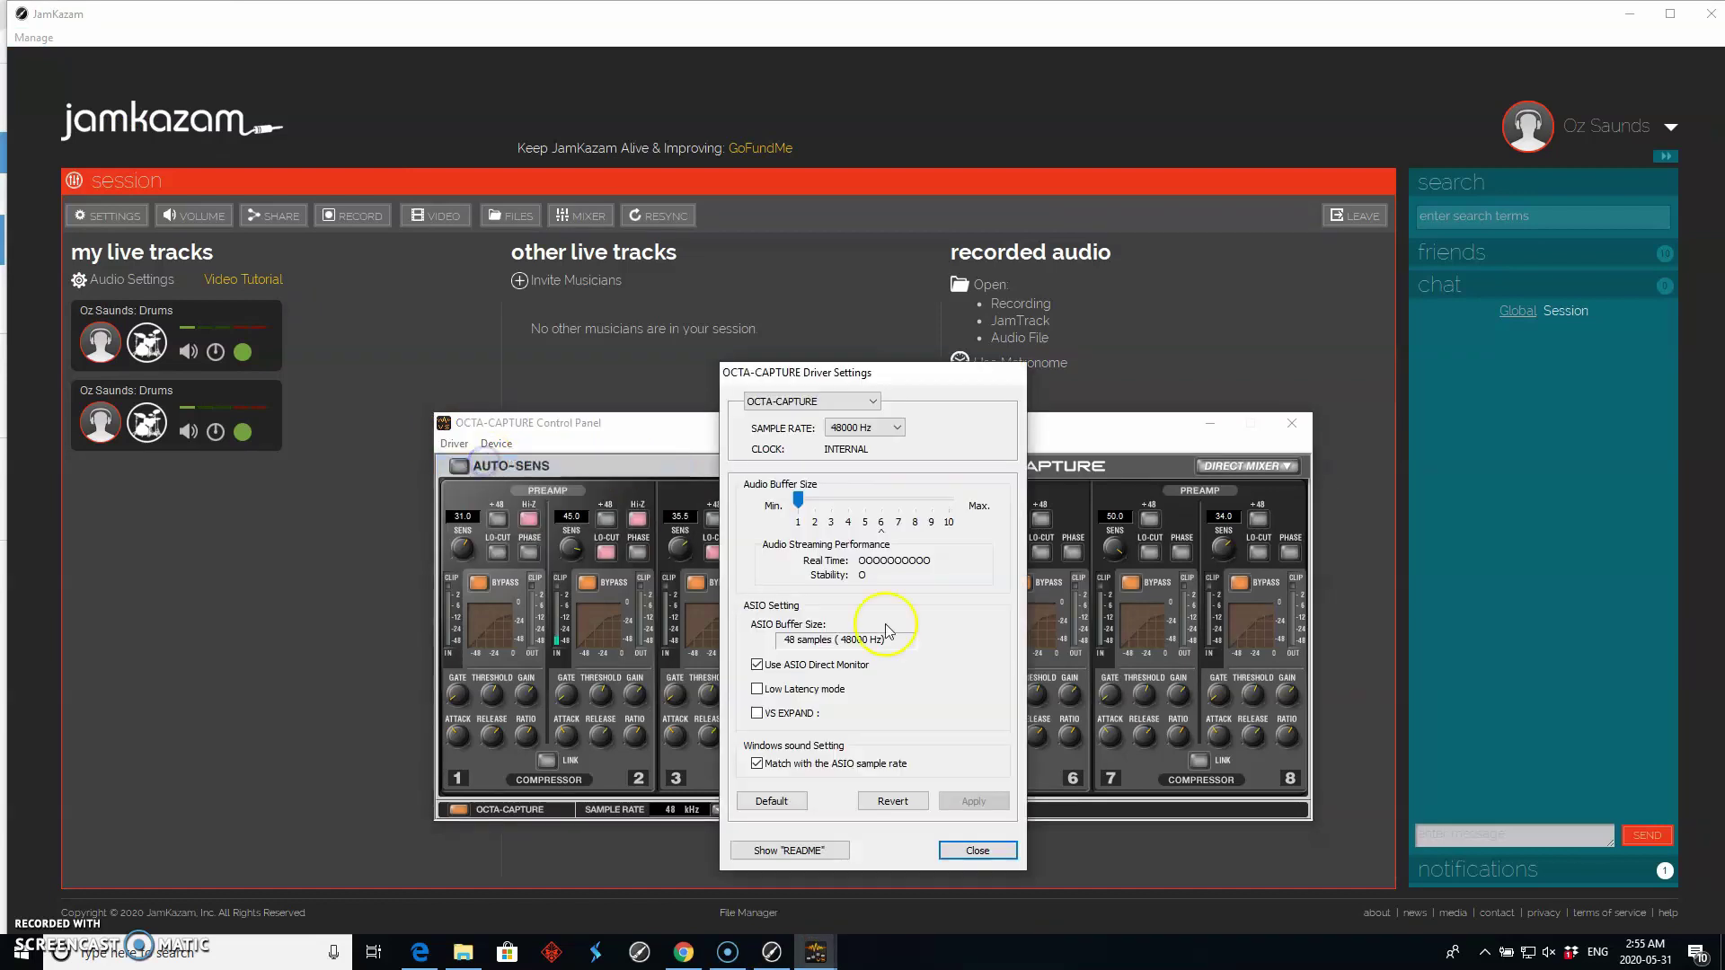
pyautogui.click(982, 851)
# Step: Resync and confirm all-green diagnostics: 8.1 ms latency, ASIO driver, 2.5 ms frame size
pyautogui.click(1292, 423)
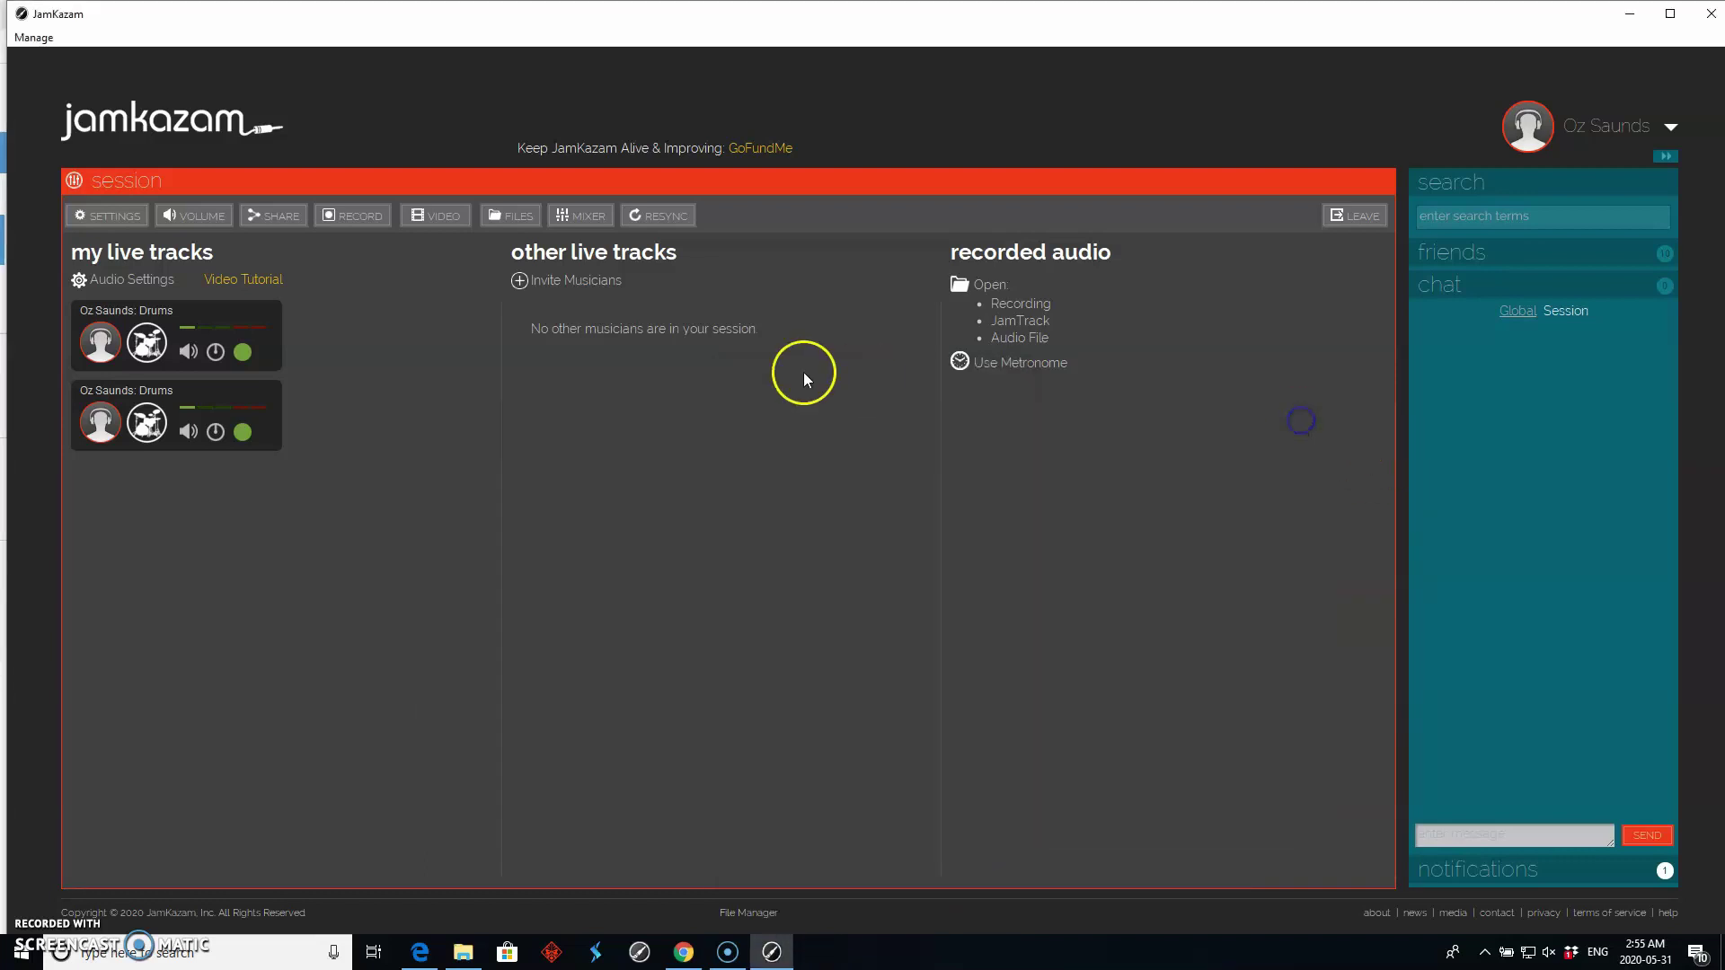
pyautogui.click(664, 217)
pyautogui.click(241, 434)
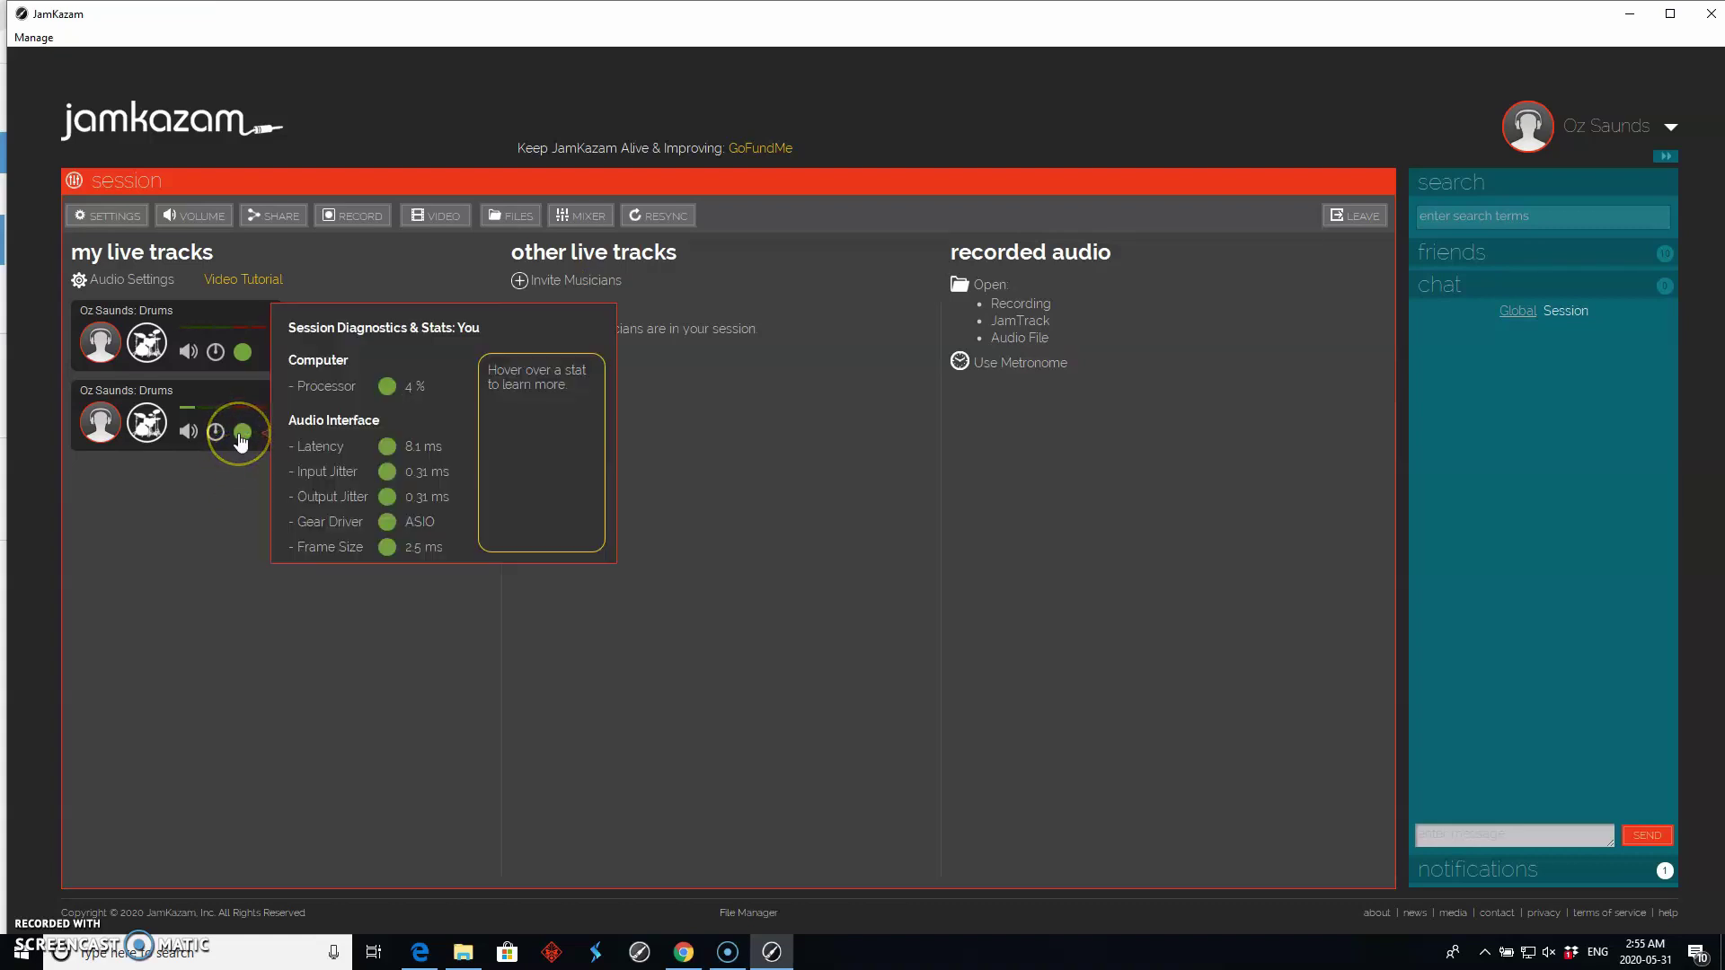